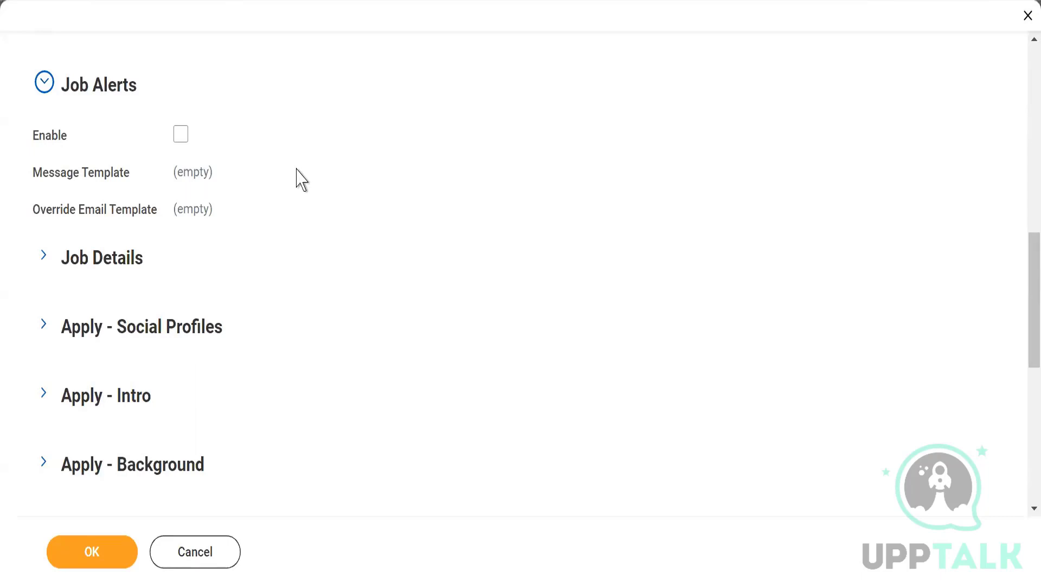
Step: Enable Job Alerts on the career site and duplicate the browser tab
click(180, 135)
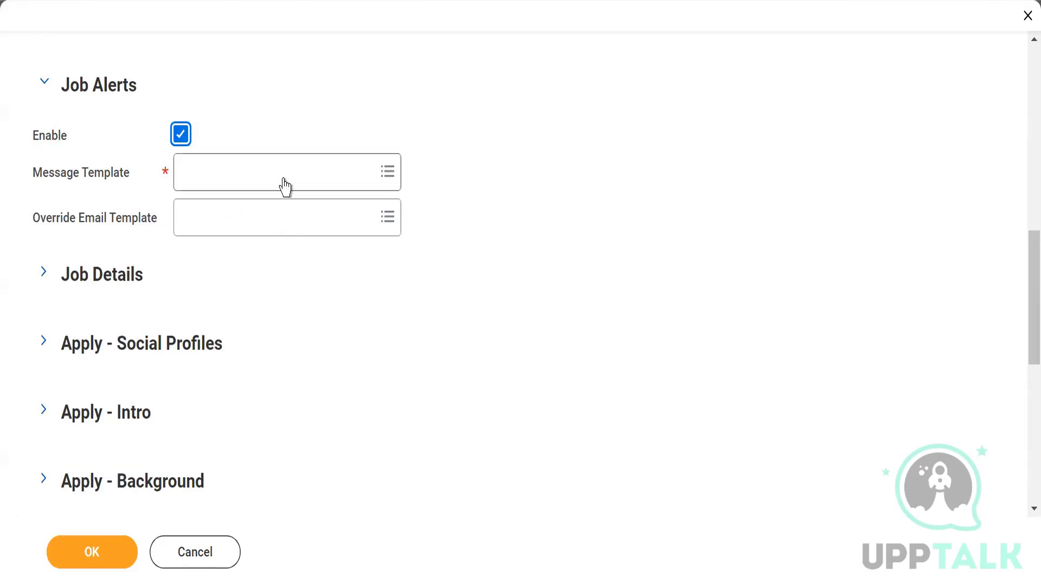
mouse_move(281, 184)
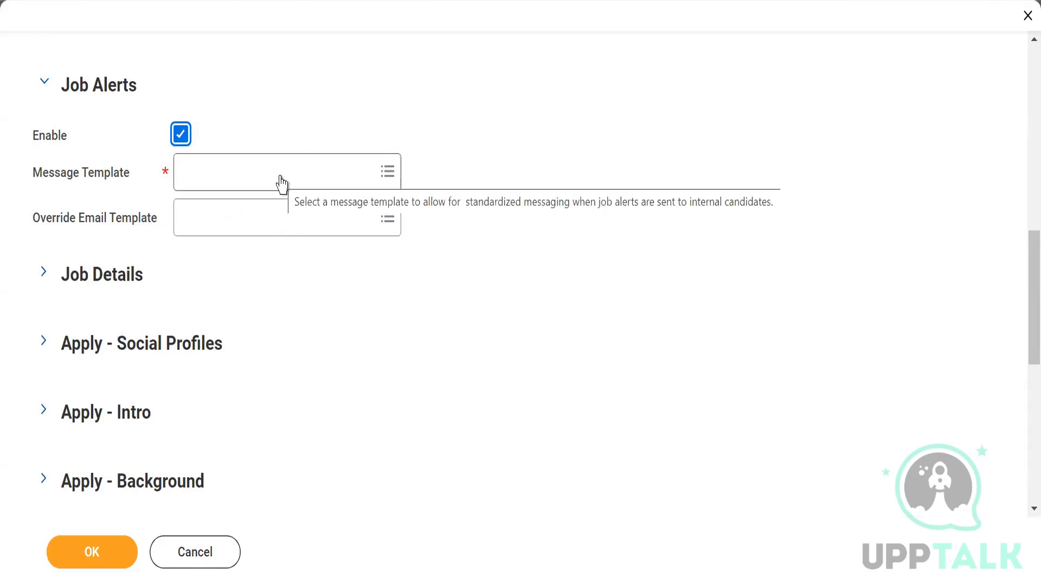
click(323, 177)
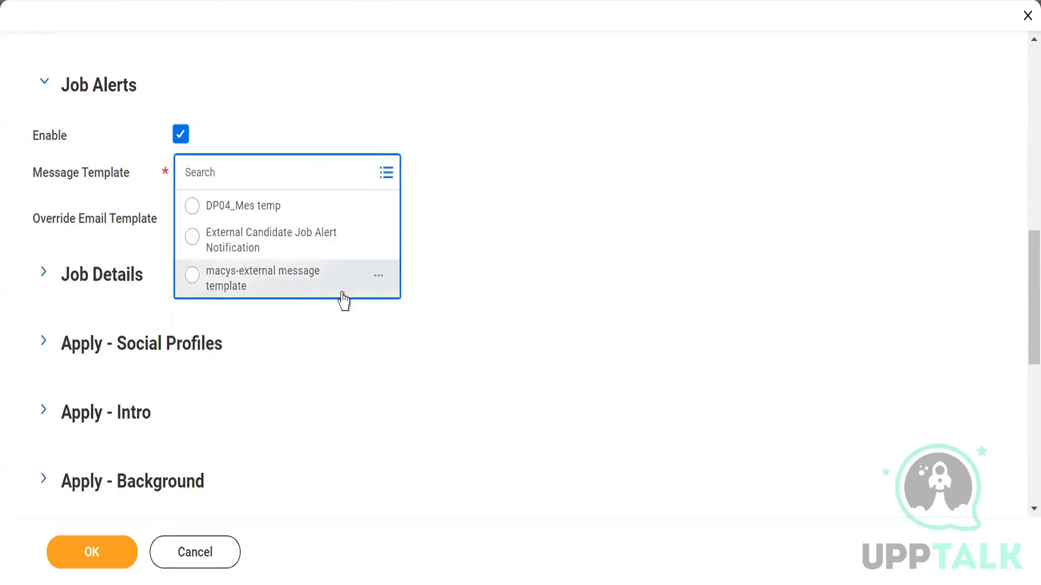
click(659, 202)
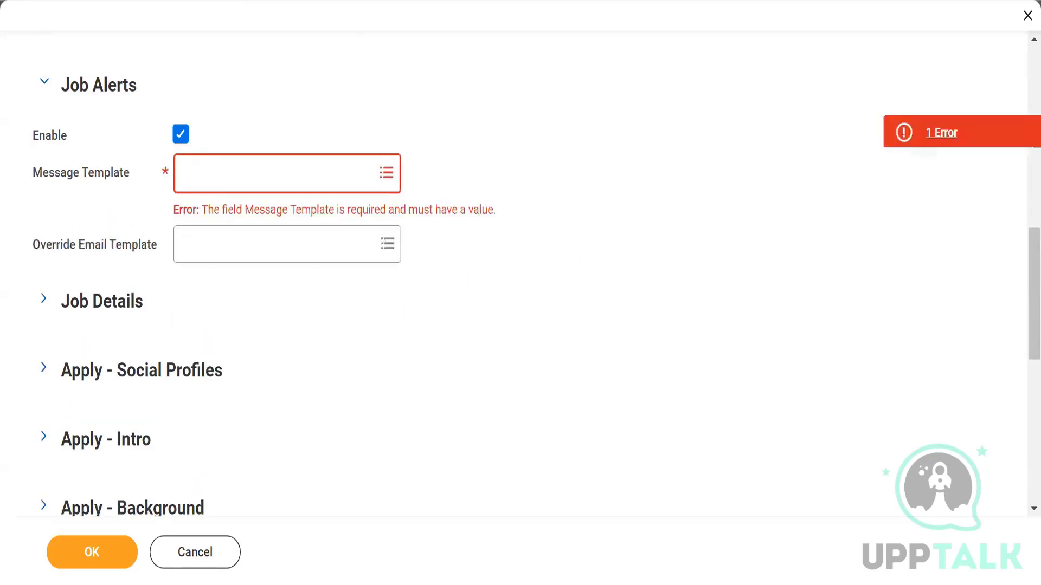
right_click(330, 1)
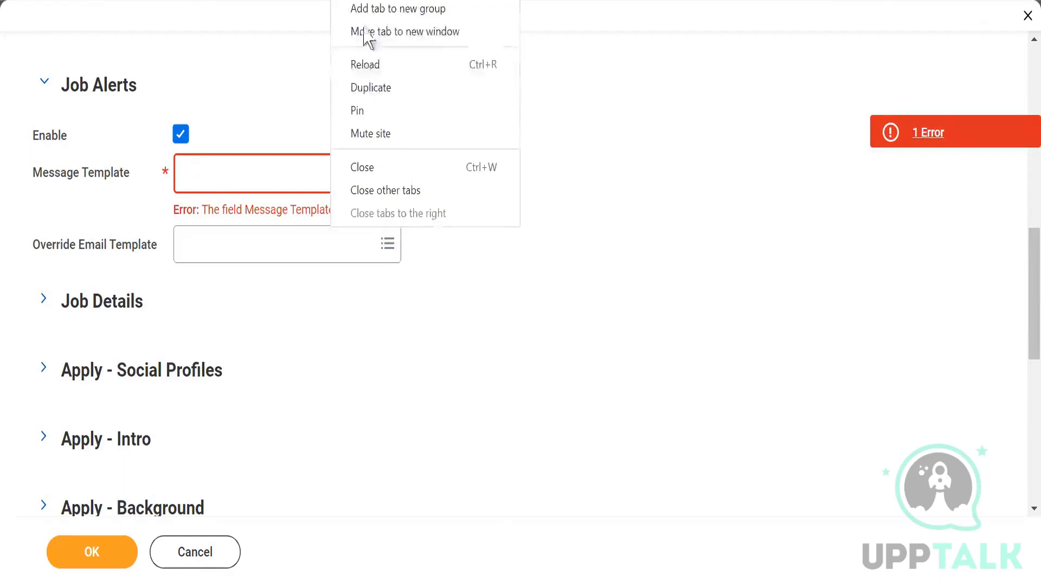
click(368, 86)
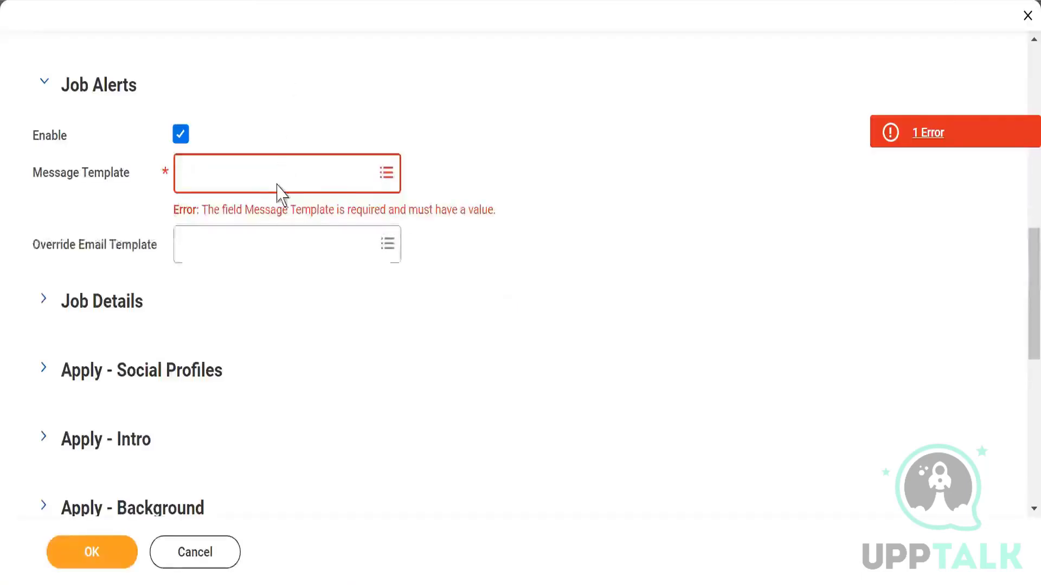
Step: Set the Job Alerts message template to External Candidate Job Alert Notification, then close the form
click(281, 169)
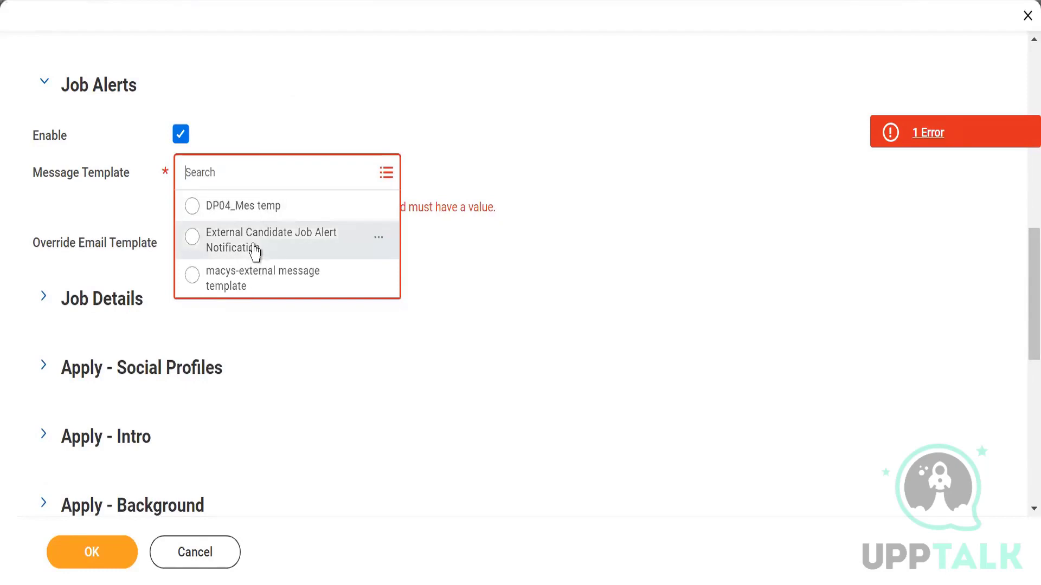
click(254, 248)
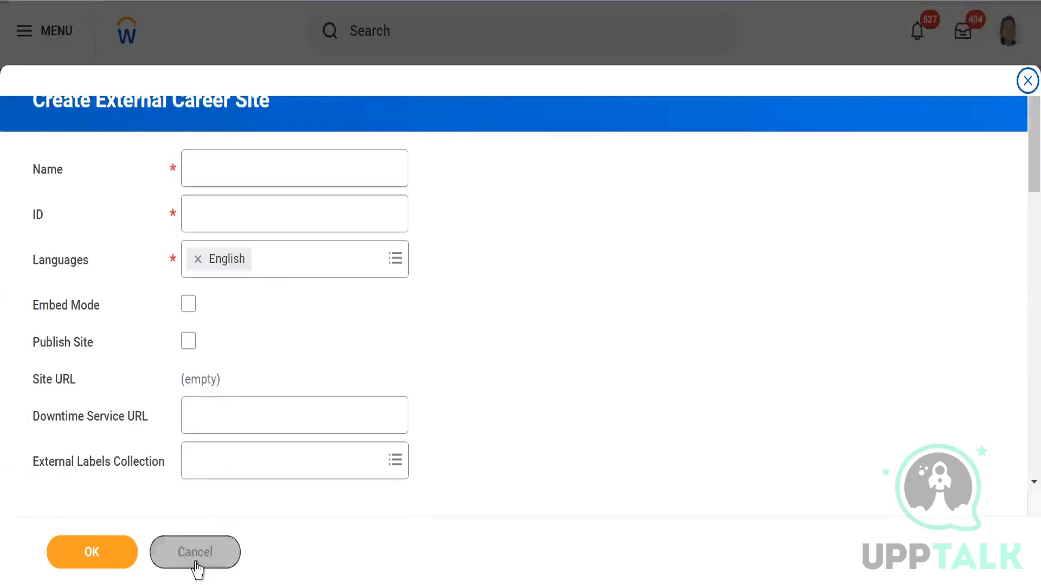
click(196, 564)
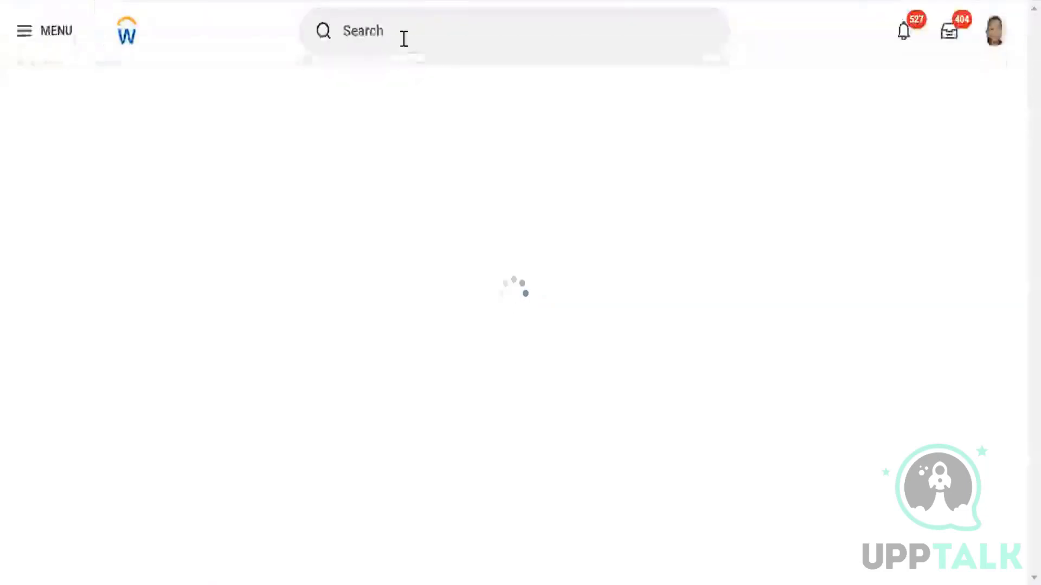
Step: Search 'edit message' and open the Edit Message Template task
click(402, 38)
text(edi)
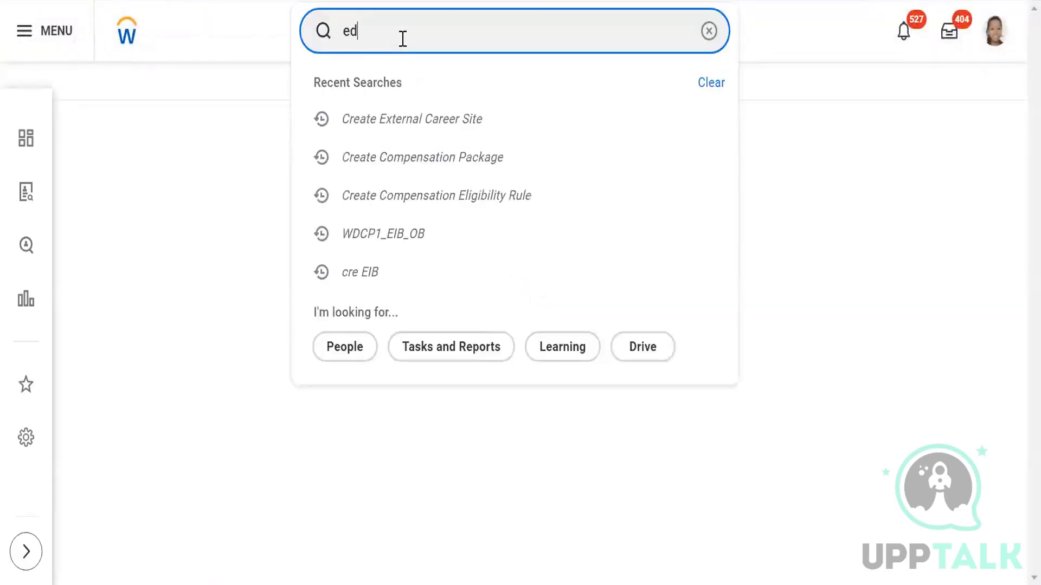
key(Return)
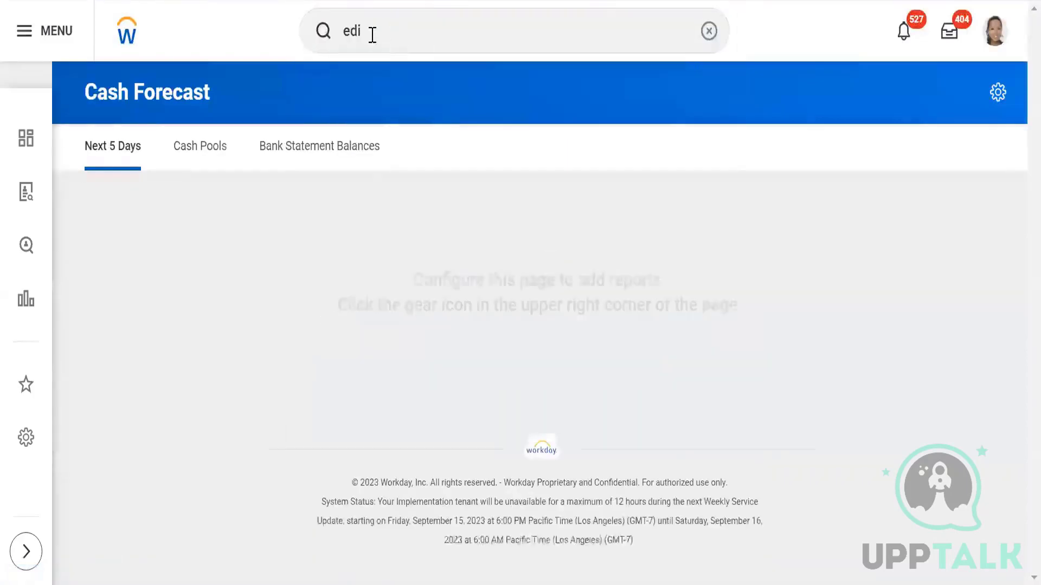
click(378, 34)
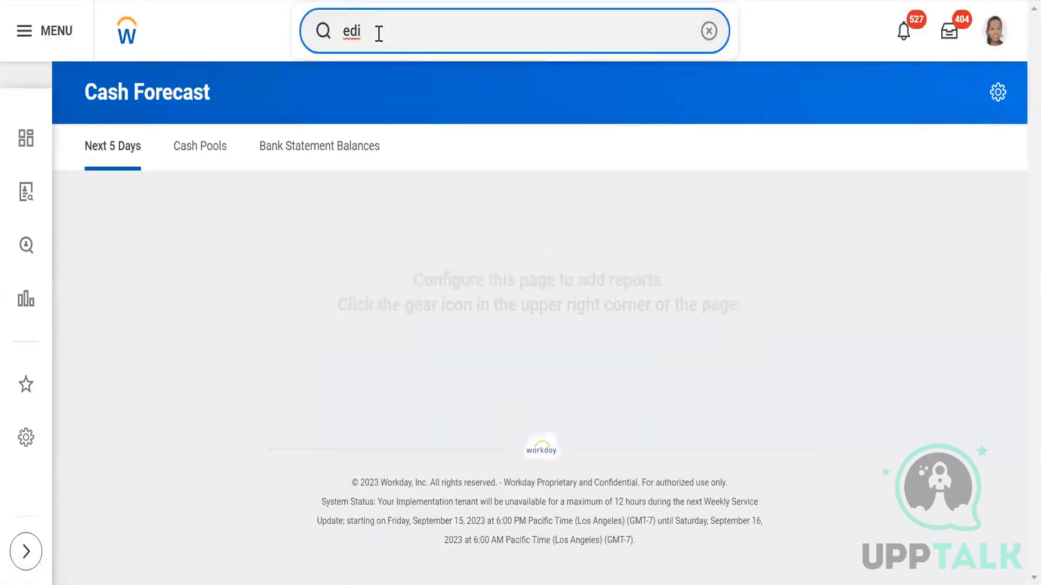
text(t me)
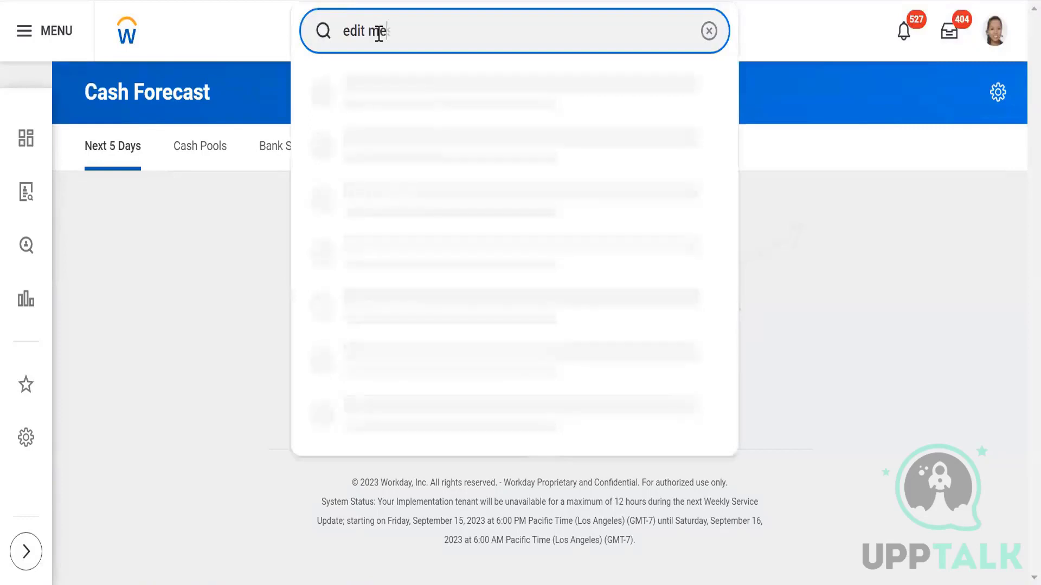
text(ssage tem)
text(l)
key(ctrl+a)
key(BackSpace)
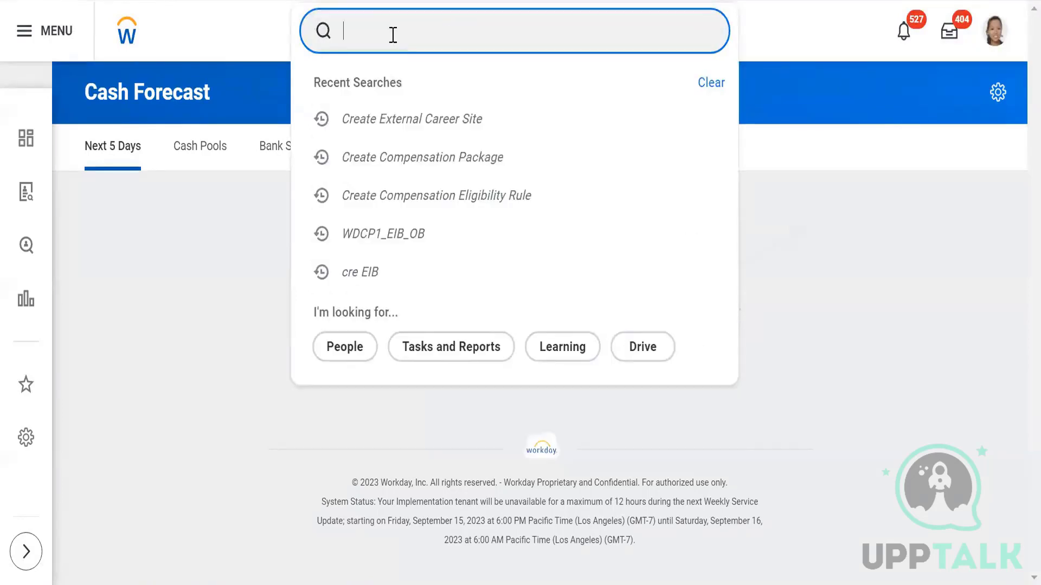
text(edit )
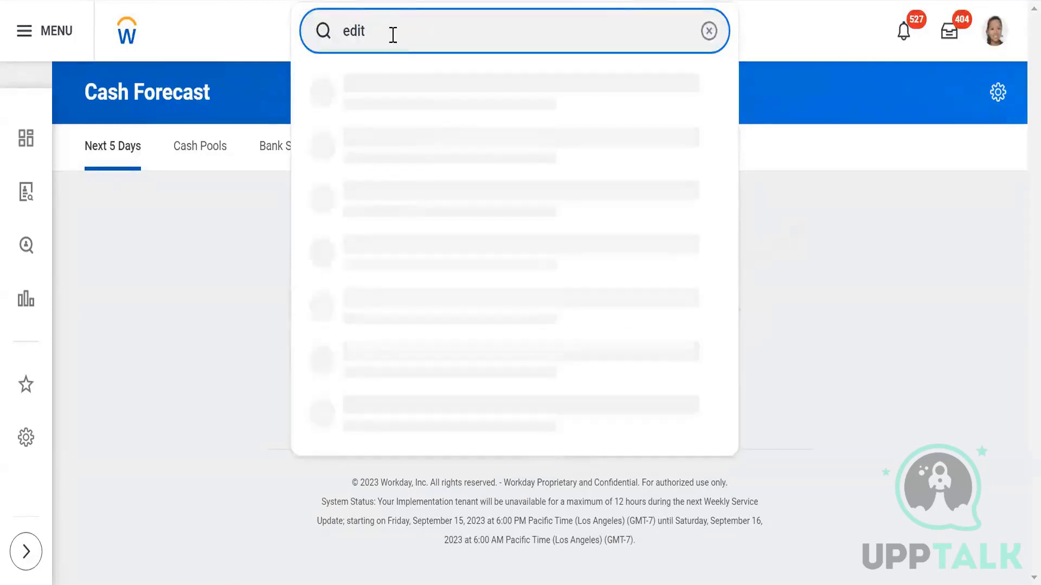
text(message)
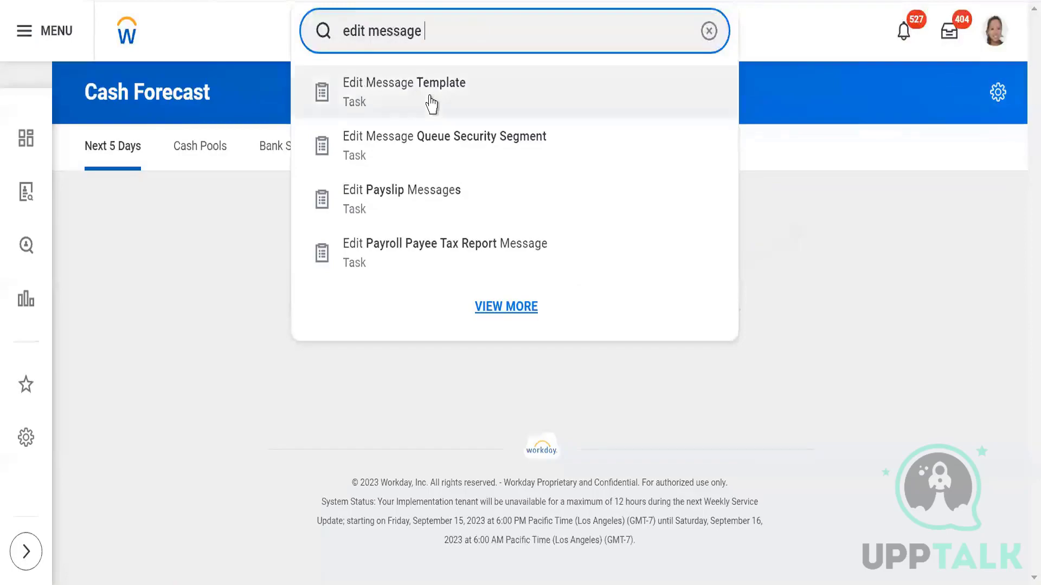
click(429, 102)
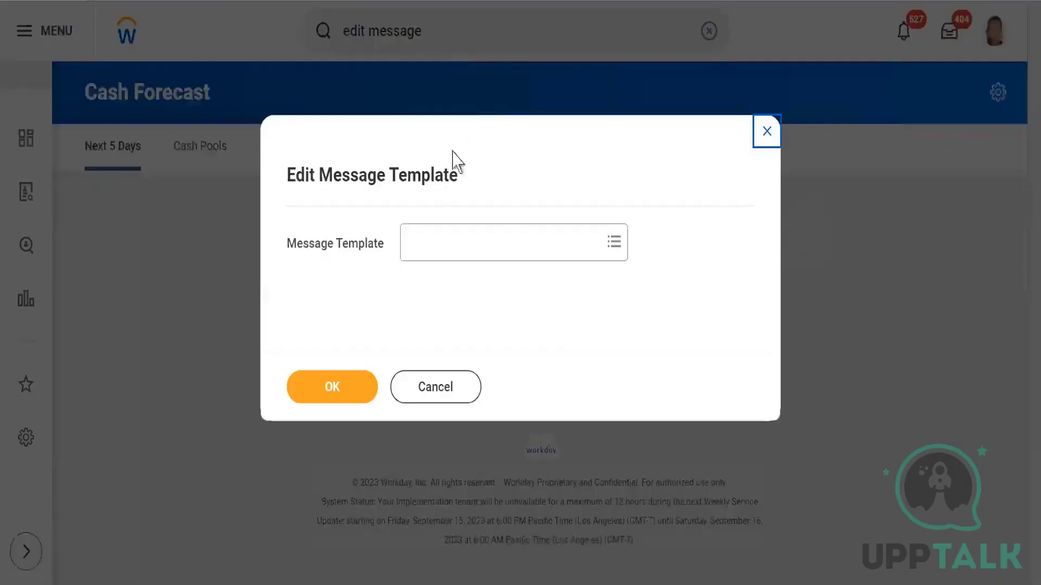
Step: Pick External Candidate Job Alert Notification from all message templates and confirm editing it
click(443, 259)
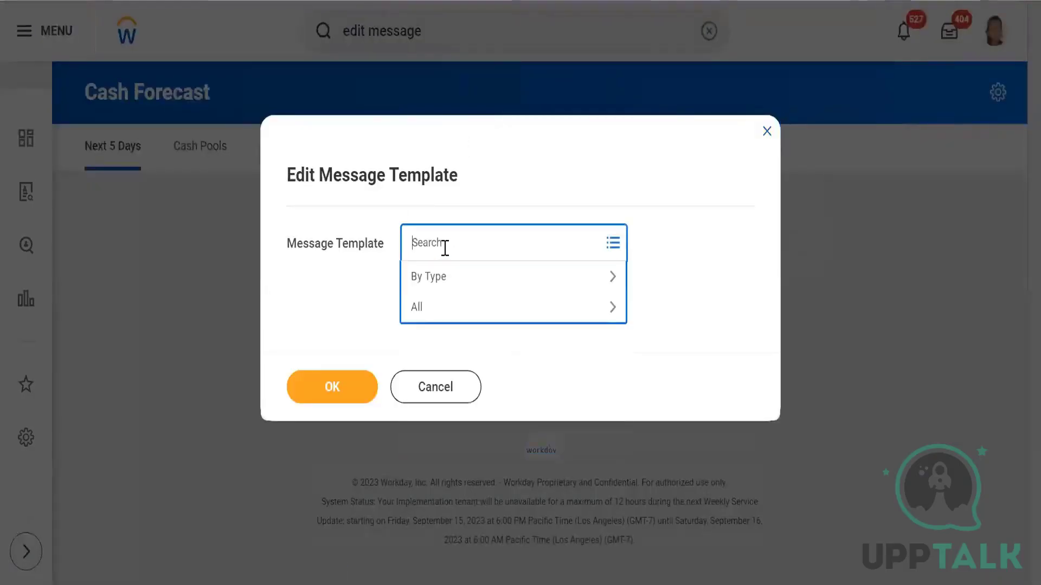
click(423, 320)
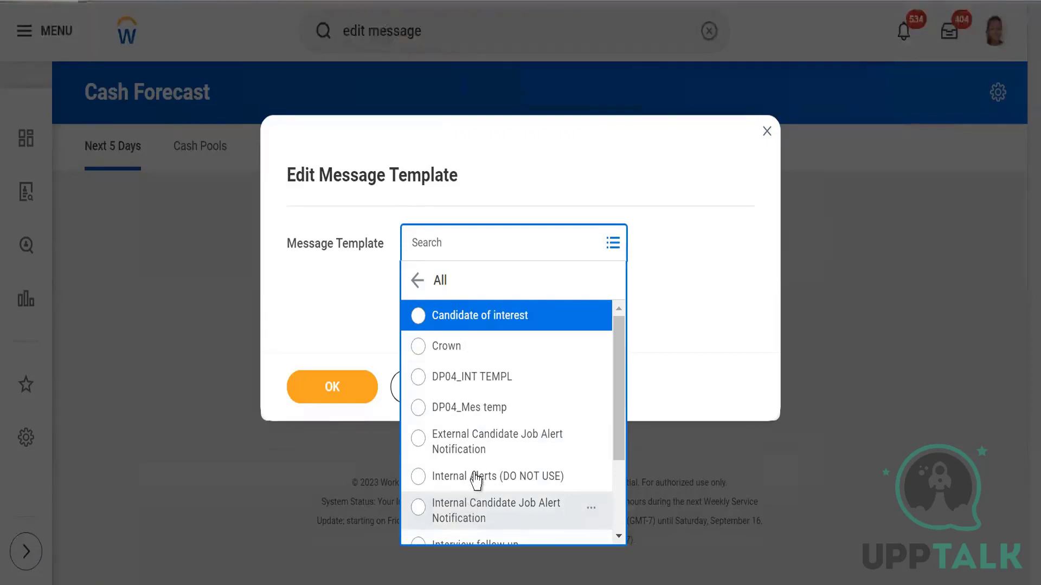
scroll(471, 499, down, 3)
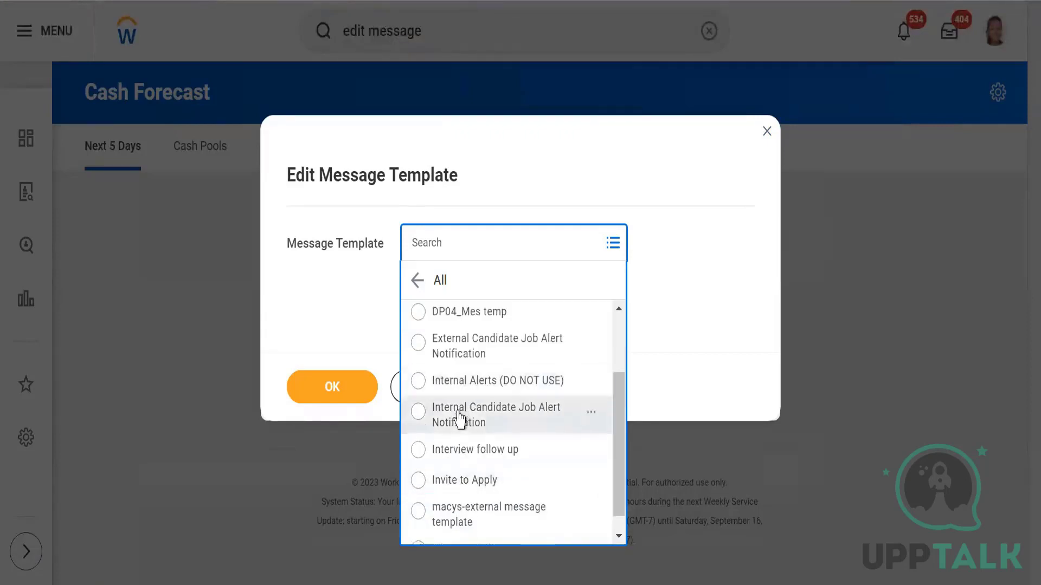
click(476, 353)
click(319, 400)
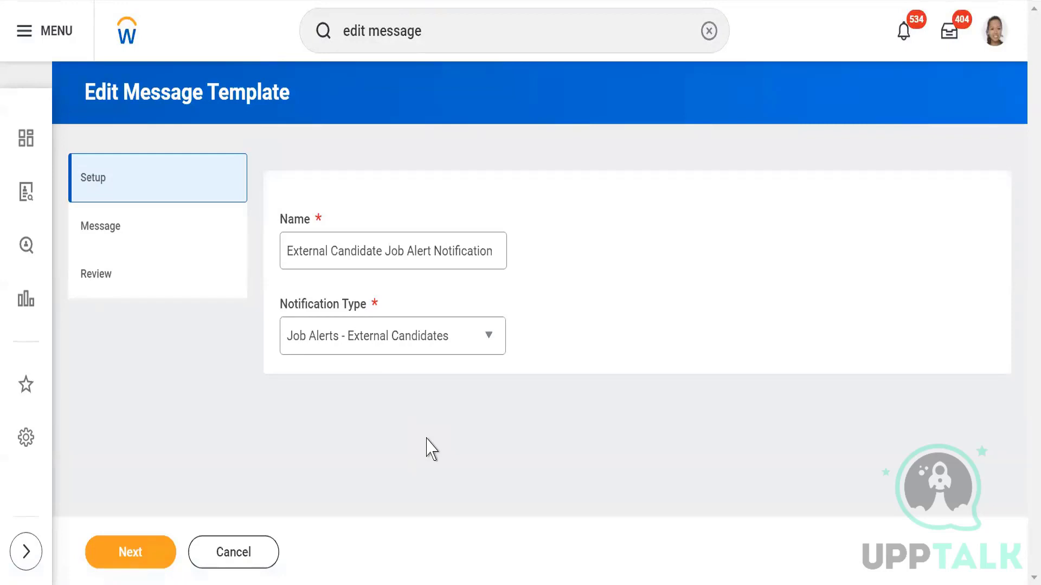
Step: Keep Job Alerts - External Candidates as the notification type and advance to the Message step
click(490, 341)
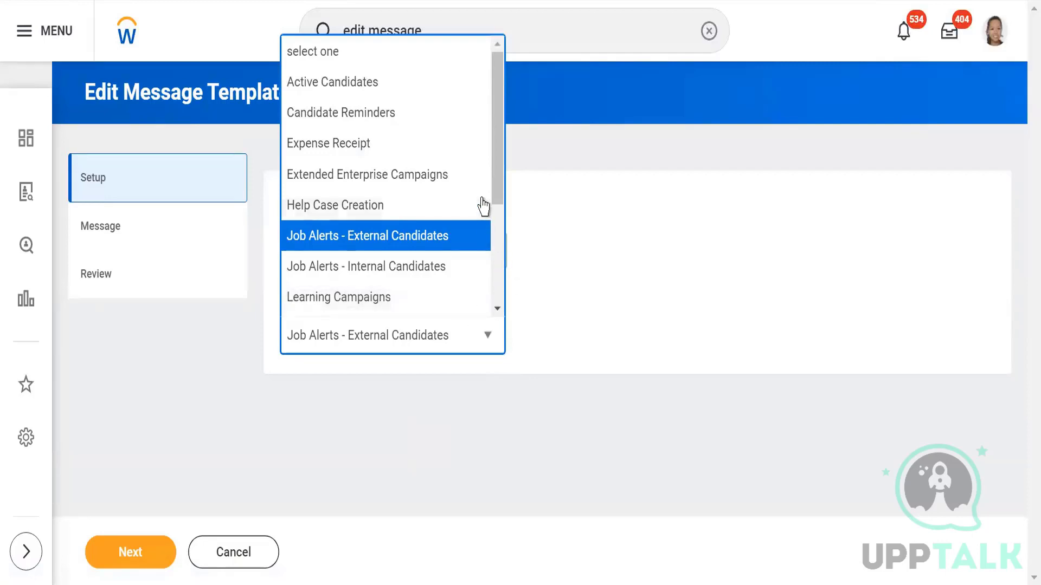
drag(503, 185, 491, 158)
click(411, 245)
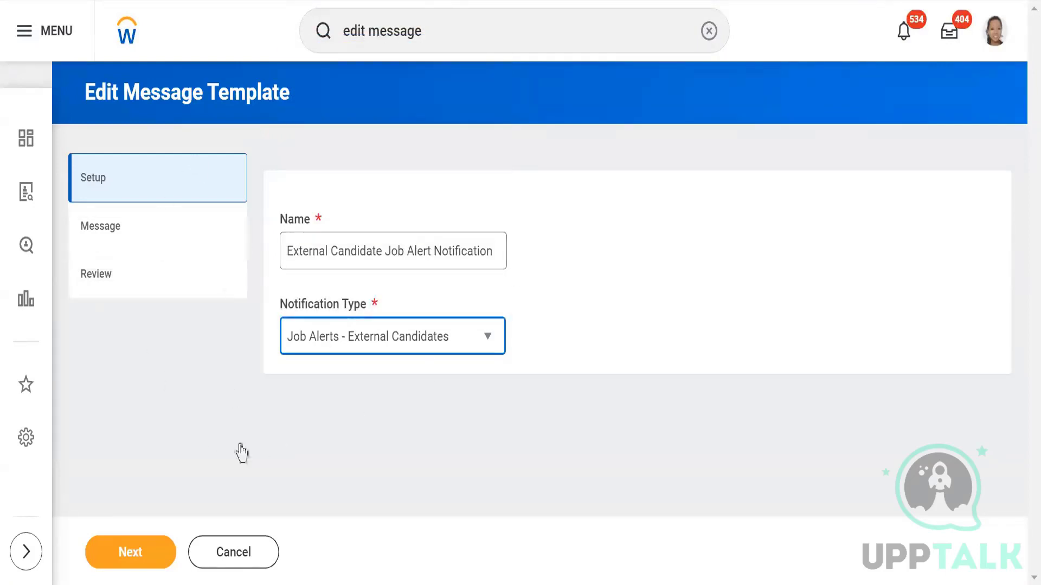
click(119, 558)
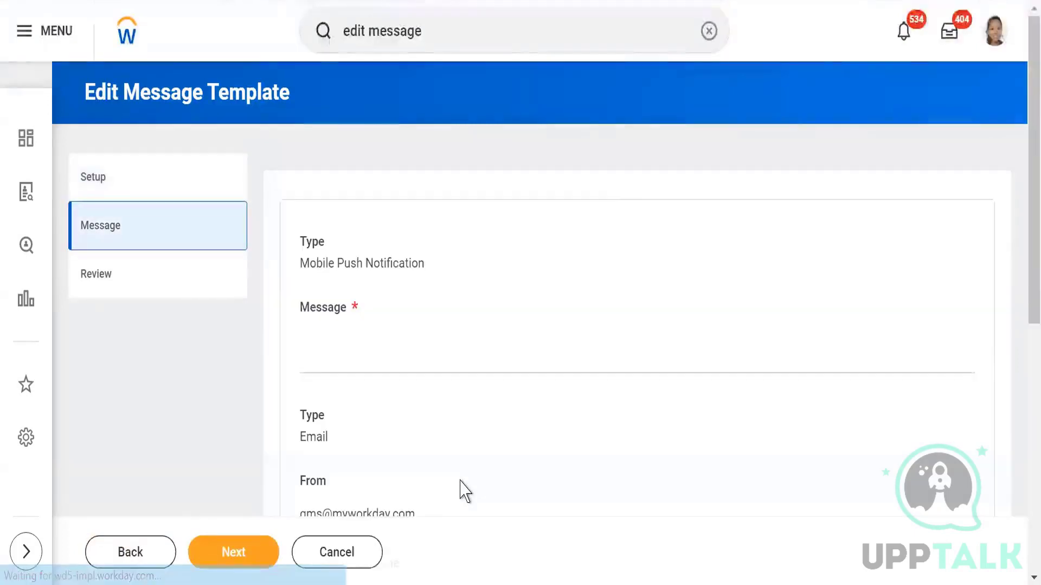
Step: Search fields for 'global' and insert Candidate Global Name at the start of the message
scroll(519, 373, down, 2)
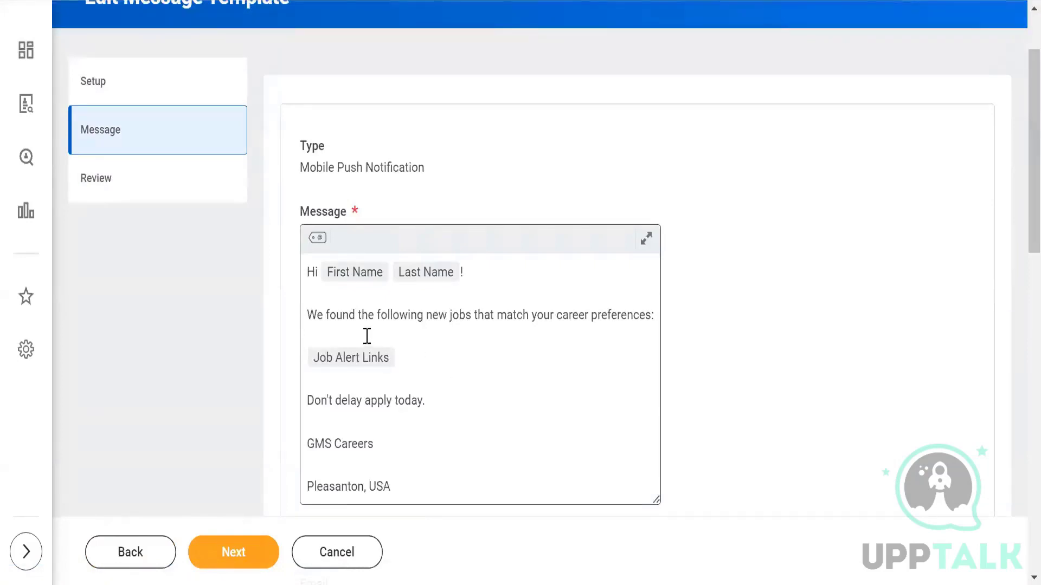
click(319, 239)
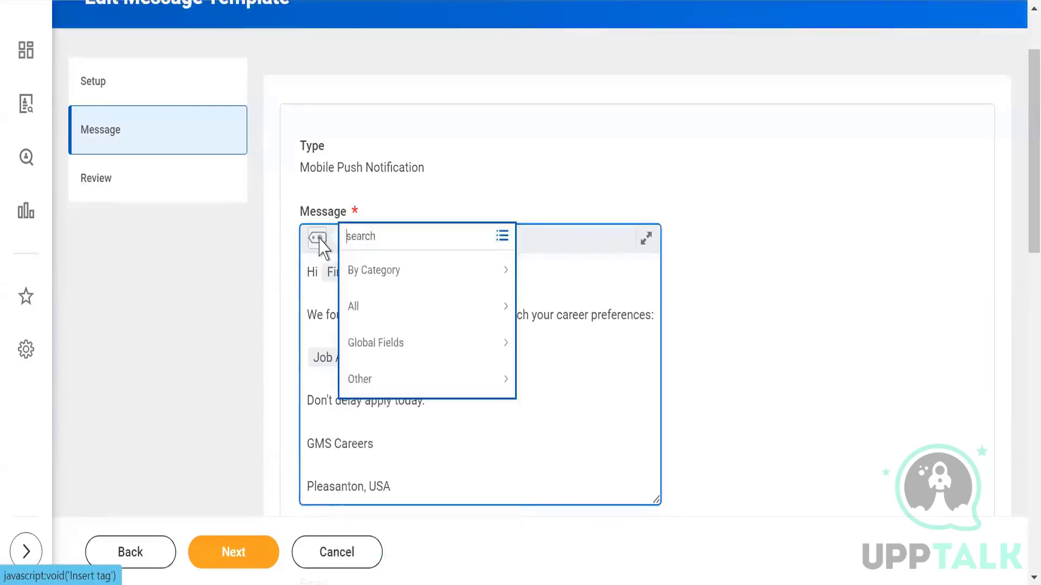
click(378, 308)
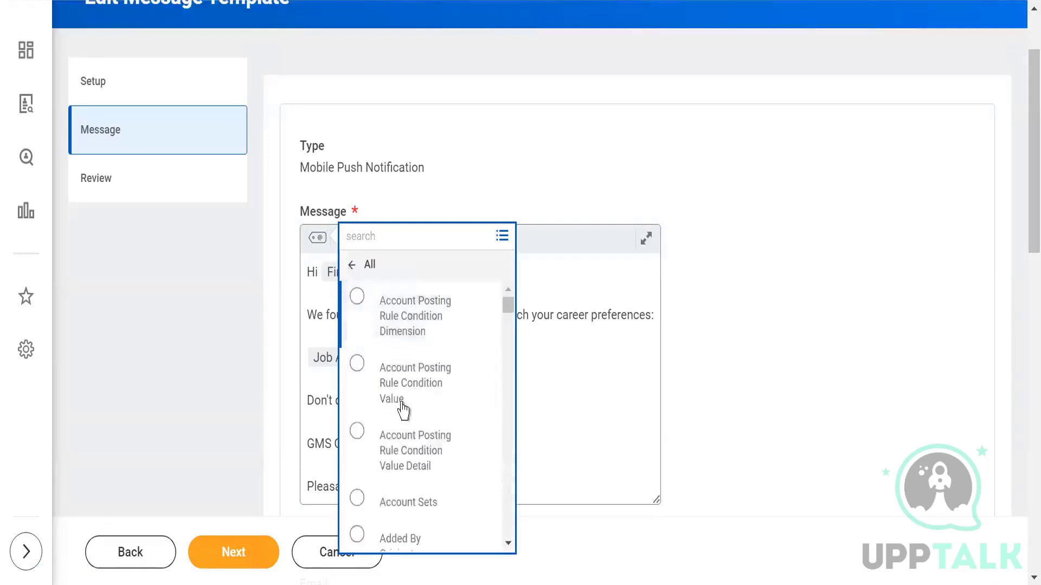
scroll(401, 458, down, 3)
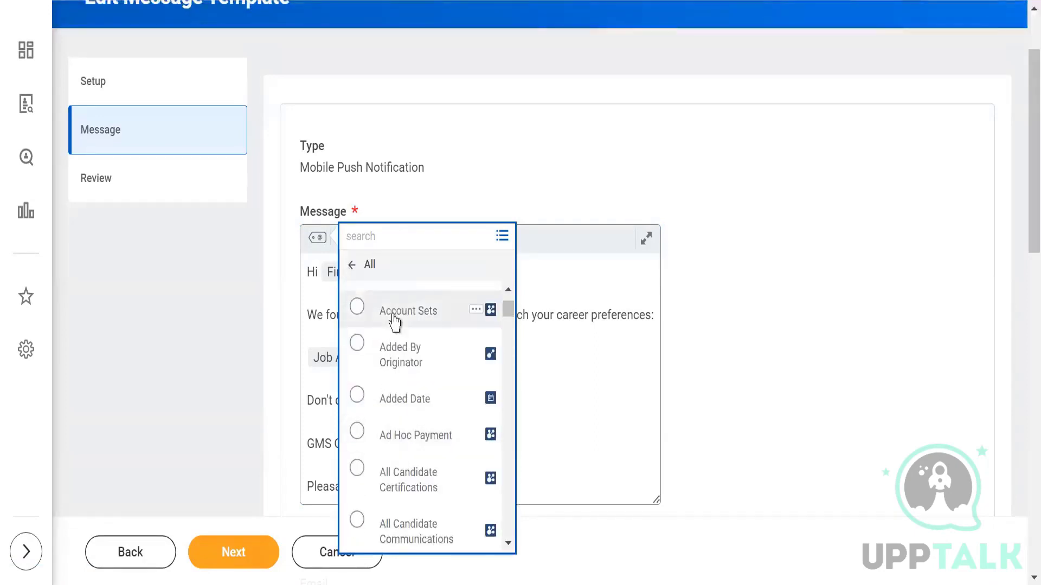
click(371, 238)
text(globa)
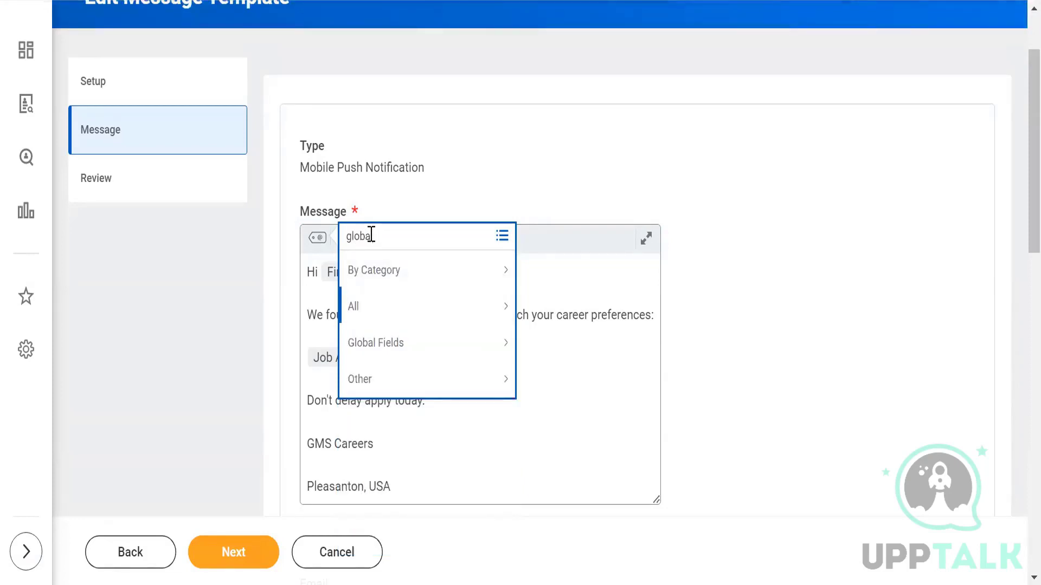
text(l)
key(Return)
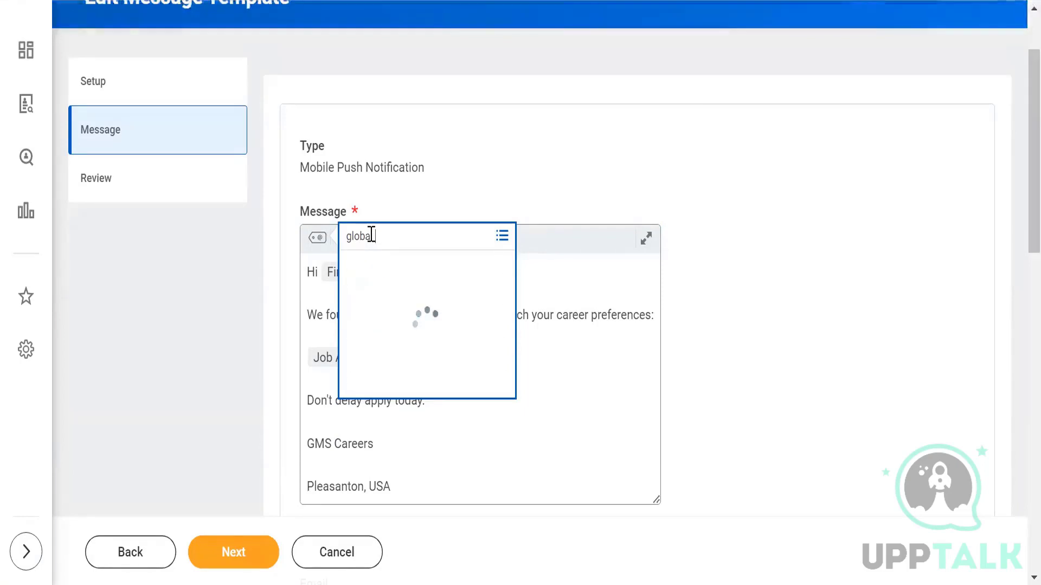
click(391, 312)
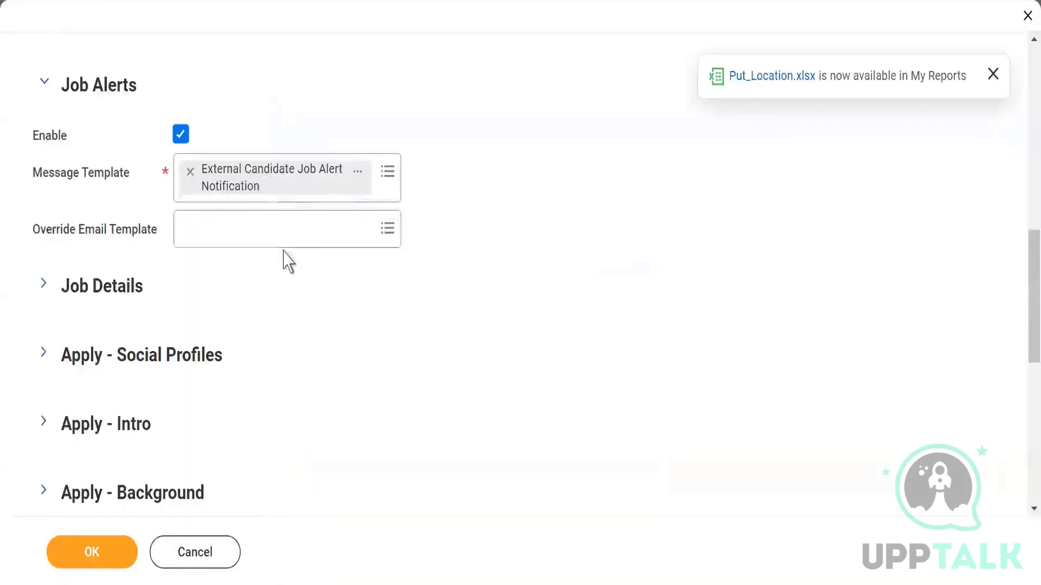
Step: Leave Override Email Template blank and expand the Job Details section
click(306, 235)
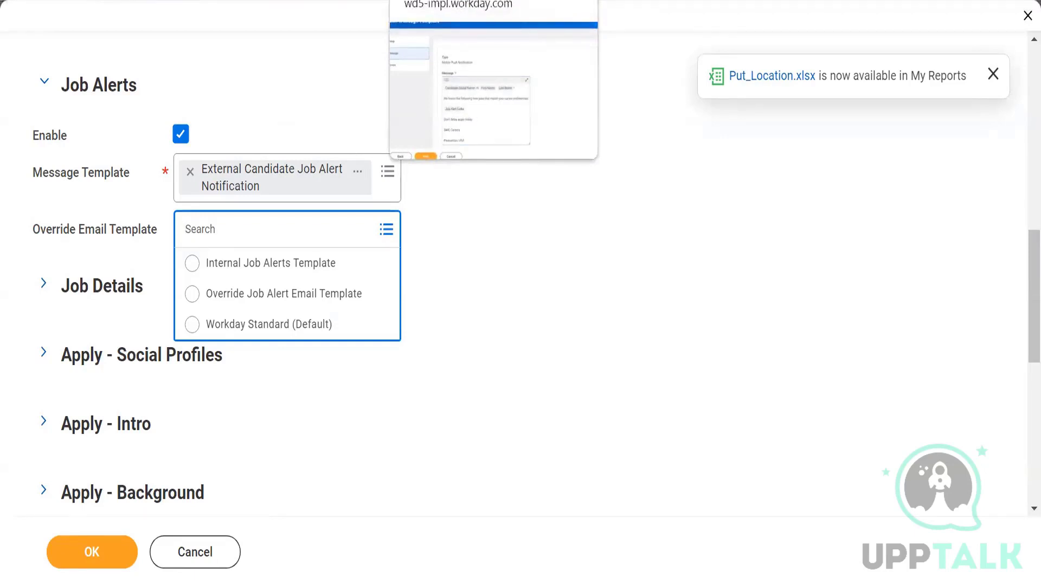
click(572, 318)
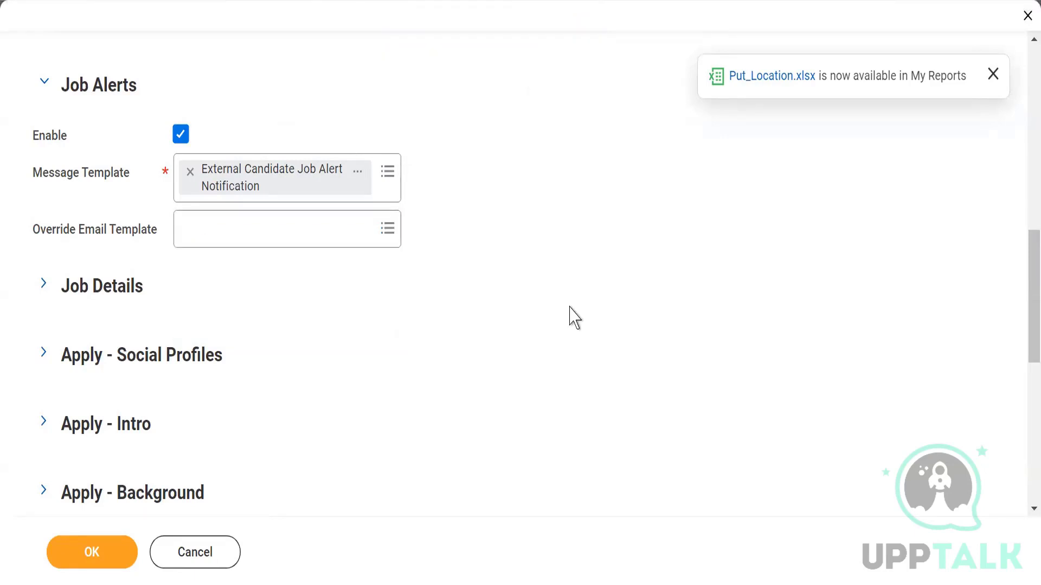
click(43, 286)
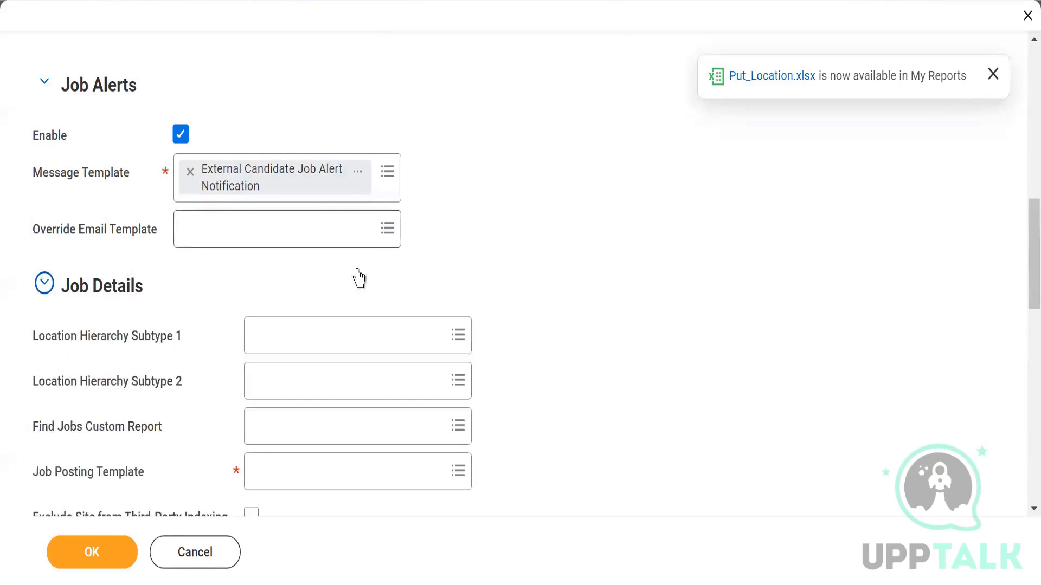
Step: Search 'location' and set Location Hierarchy Subtype 1 to Location Heirarchy
scroll(360, 279, down, 2)
scroll(220, 307, down, 2)
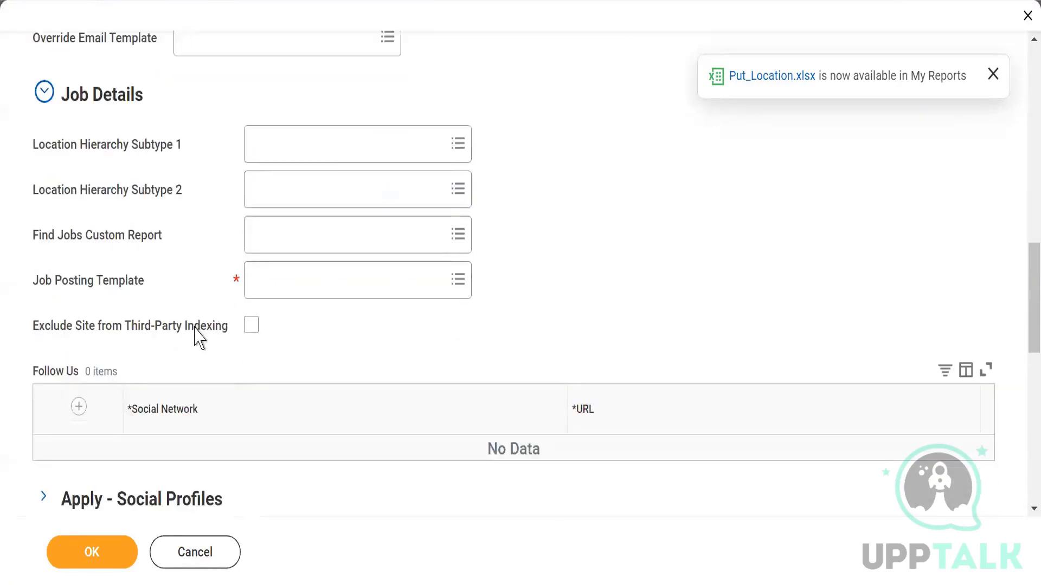
mouse_move(198, 341)
mouse_move(383, 156)
click(375, 144)
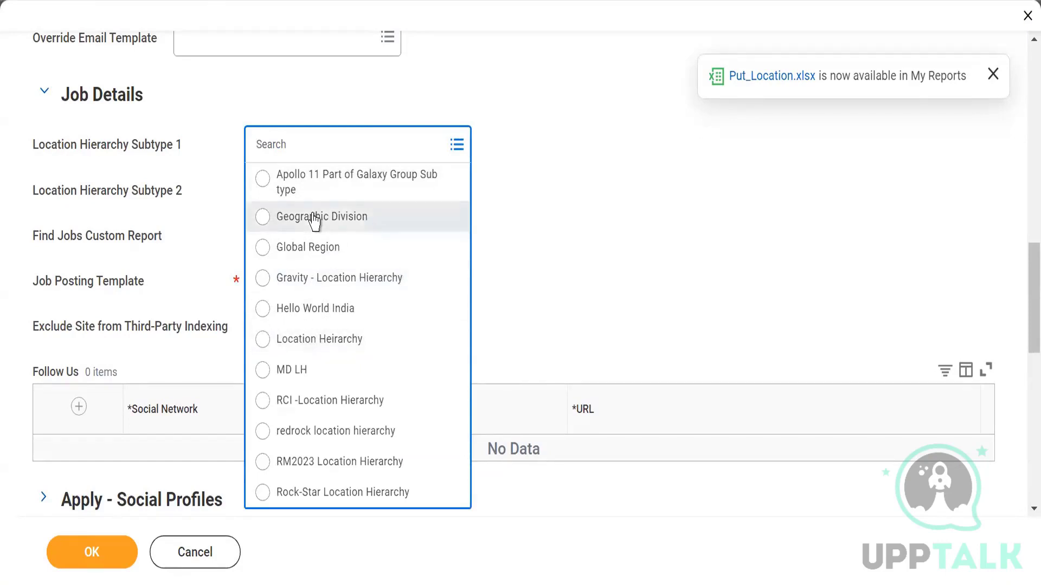
text(location)
key(Return)
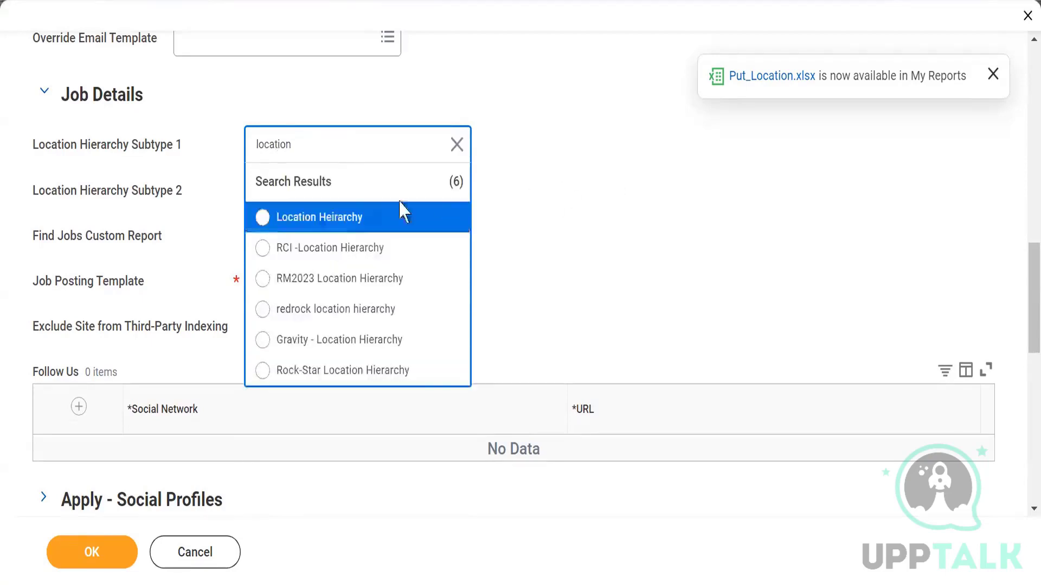
click(329, 228)
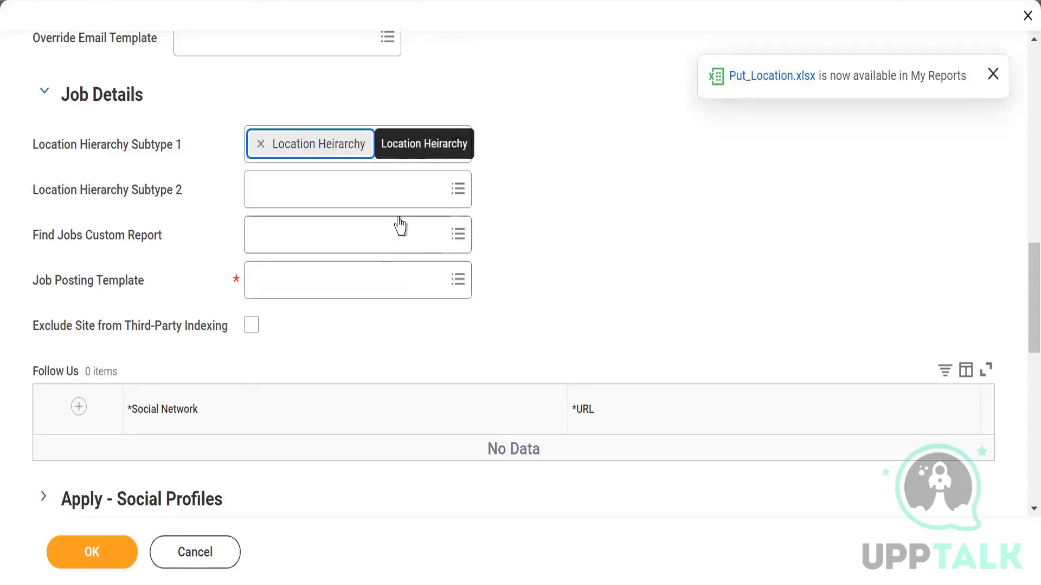
Step: Choose Geographic Division for Location Hierarchy Subtype 2
click(394, 194)
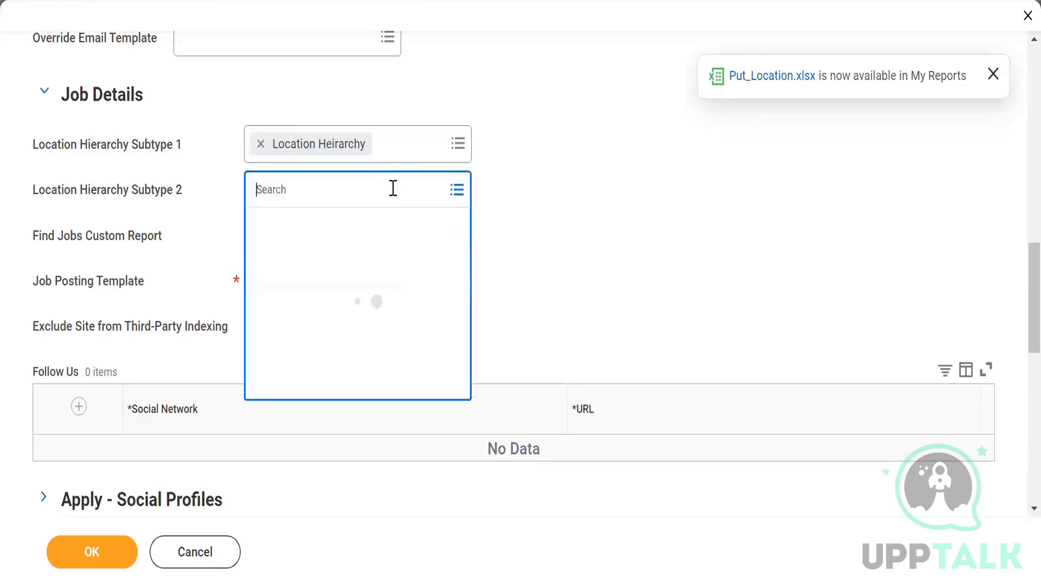
click(329, 263)
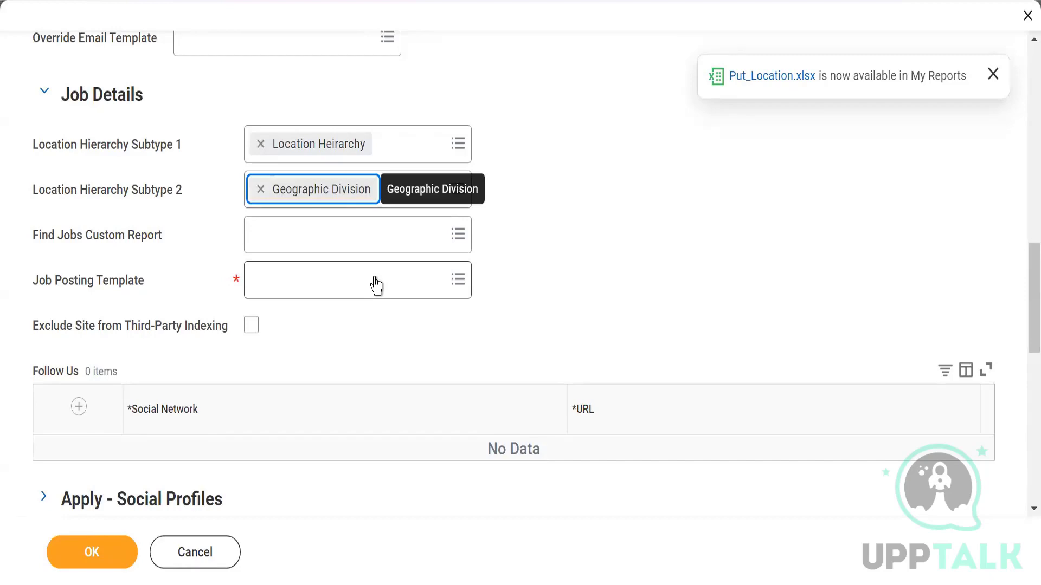
scroll(277, 287, down, 3)
scroll(325, 253, up, 3)
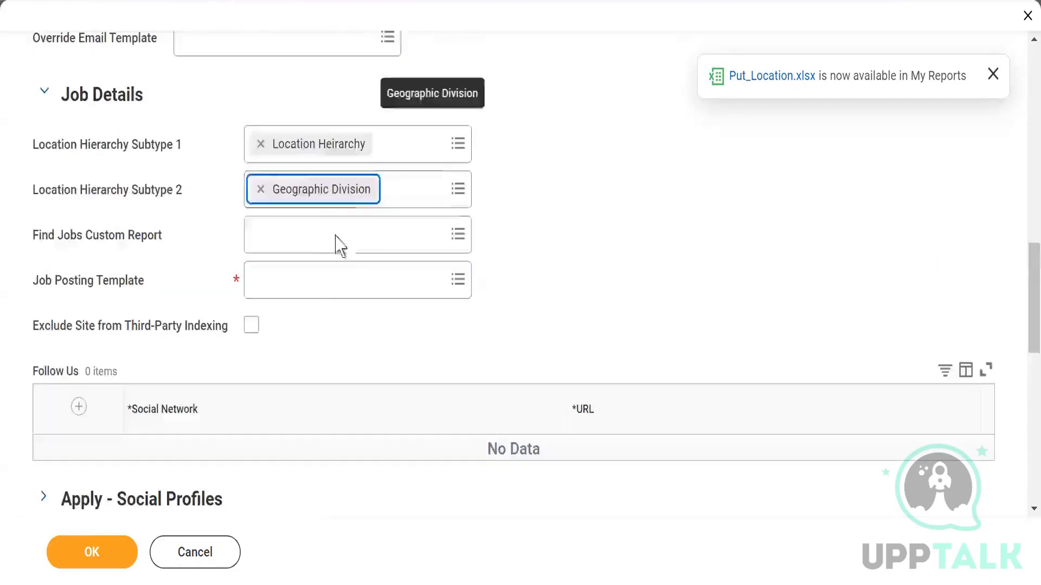
scroll(320, 281, down, 2)
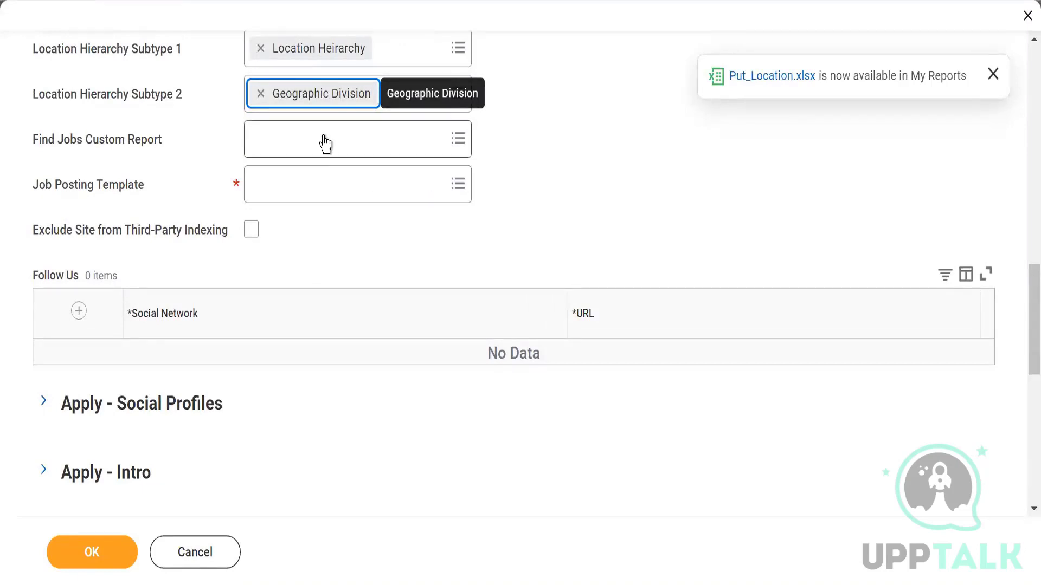
mouse_move(310, 144)
Step: Open the Job Posting Template prompt to show All and Create Job Posting Template
click(379, 186)
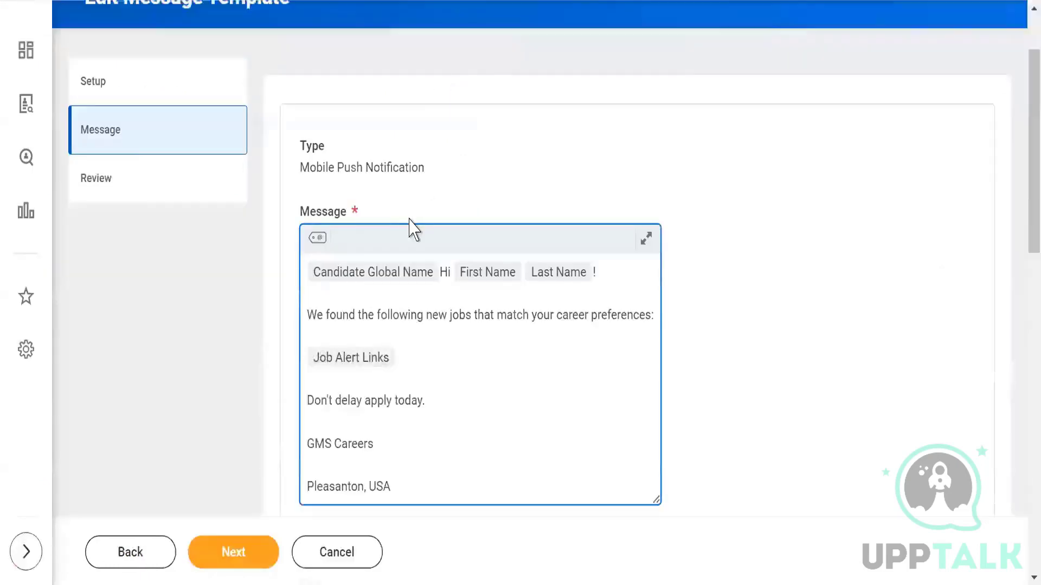
Step: Cancel the Edit Message Template task and discard its unsaved changes
scroll(412, 225, up, 2)
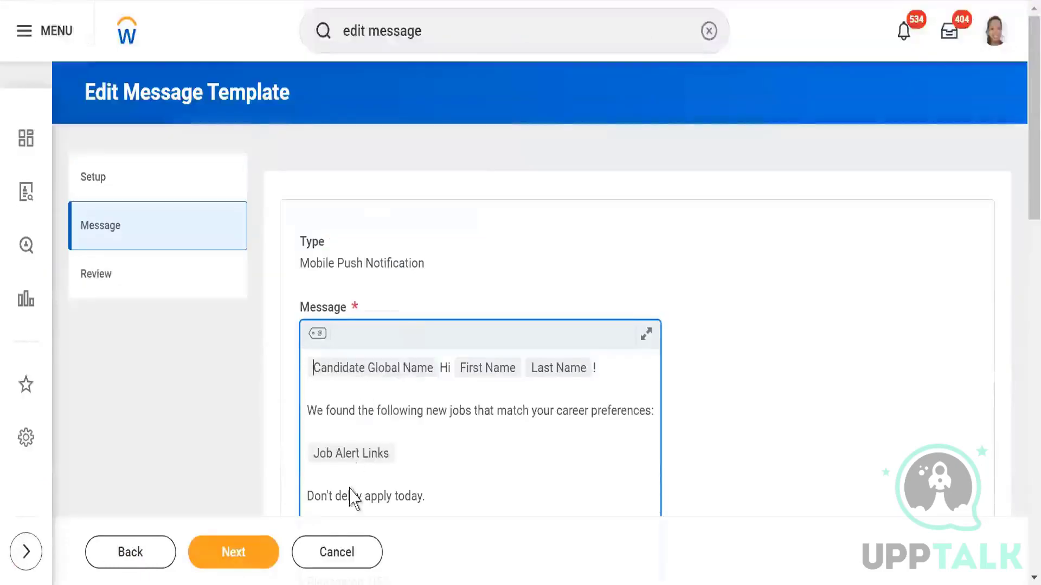
click(343, 554)
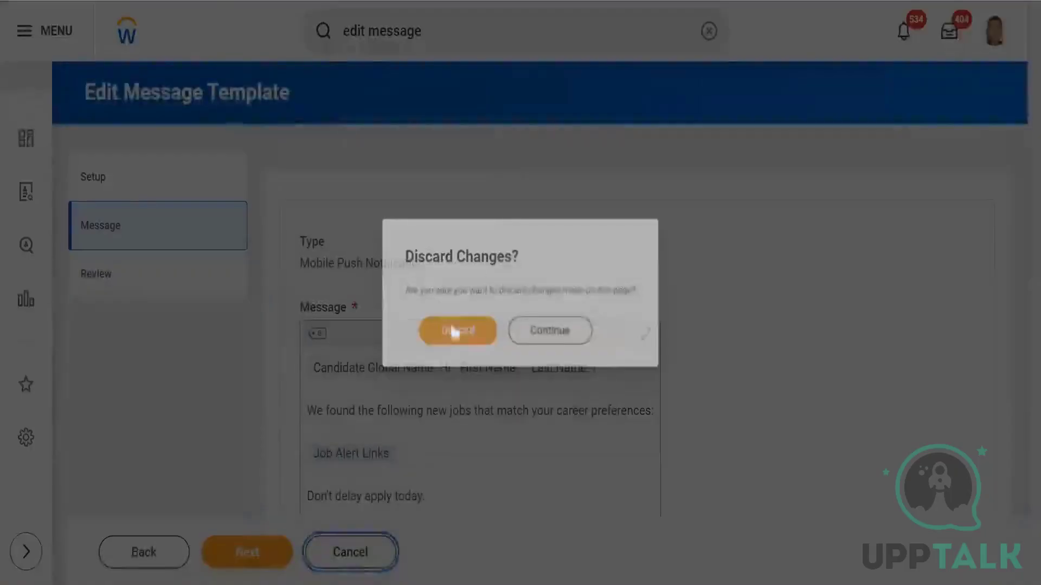
click(447, 332)
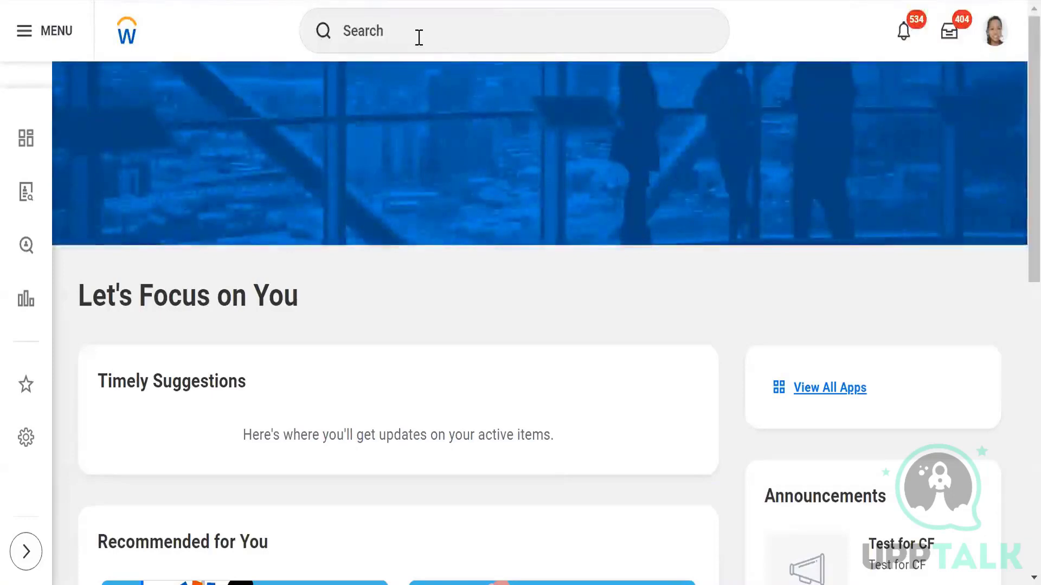
Step: Search for 'edit job posting' and launch the Edit Job Posting Template task
click(419, 38)
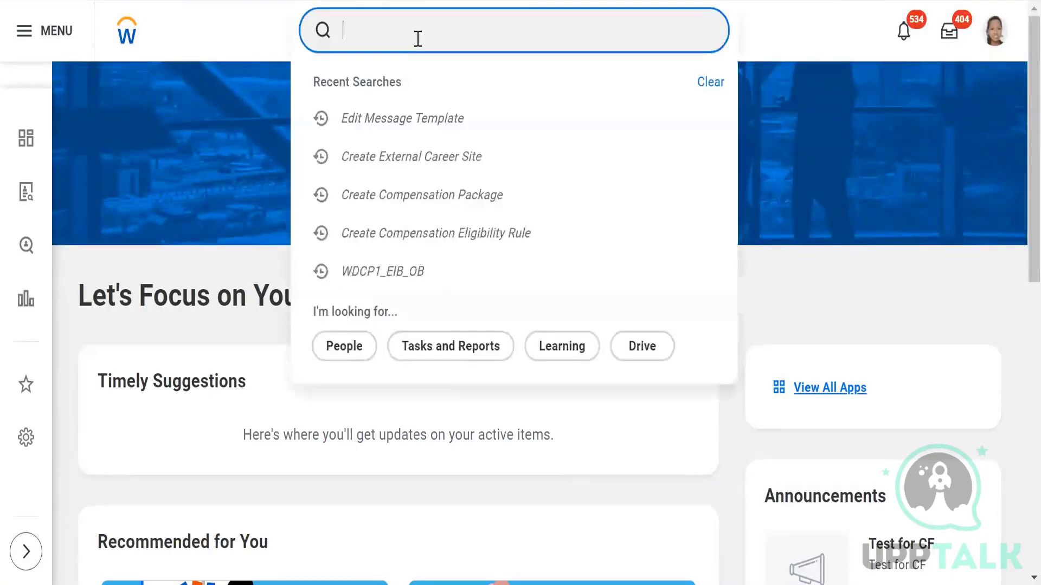
text(cre)
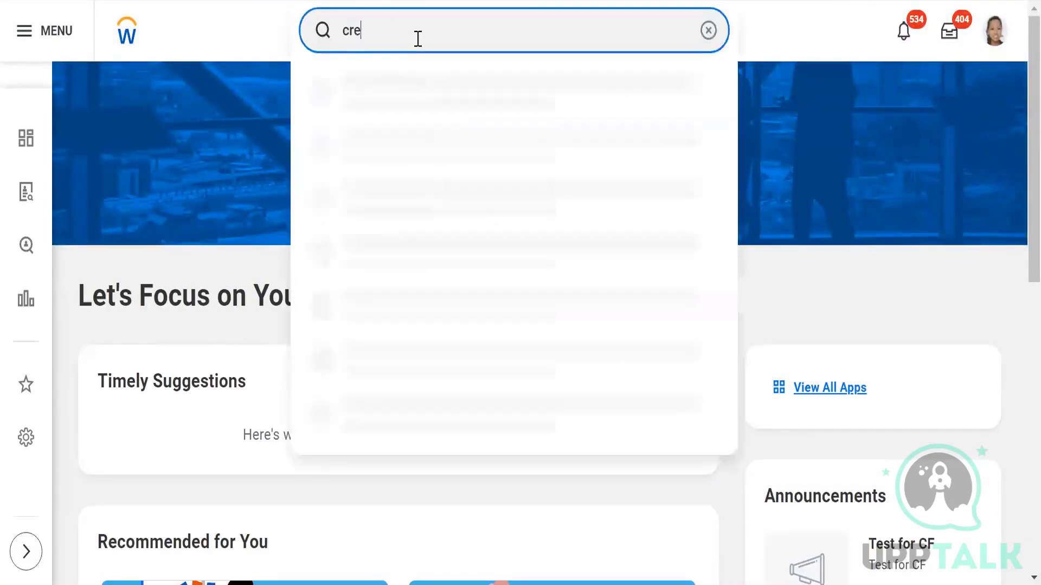
text(ate job posting)
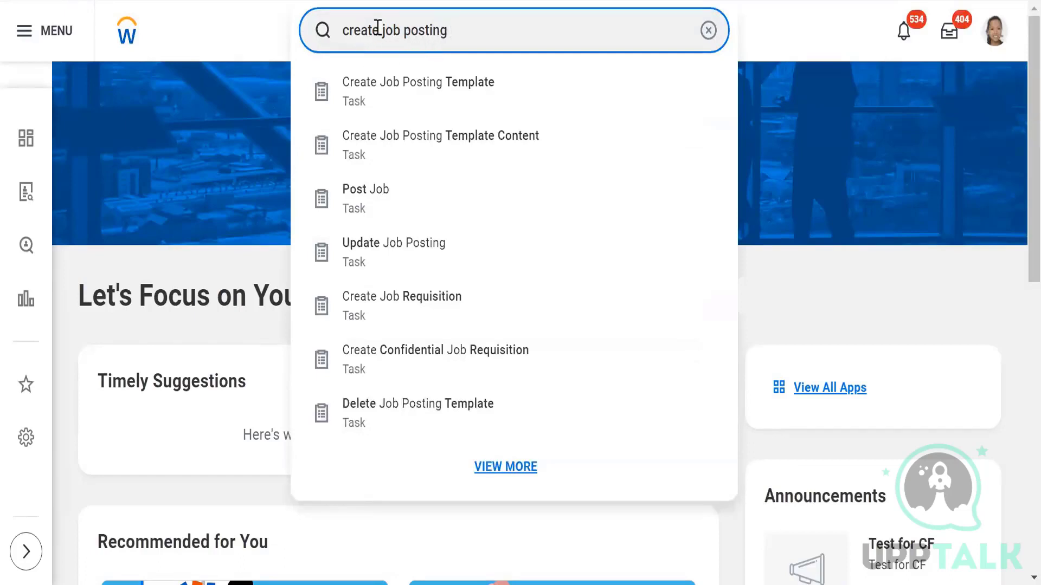
drag(380, 32, 325, 31)
text(edit)
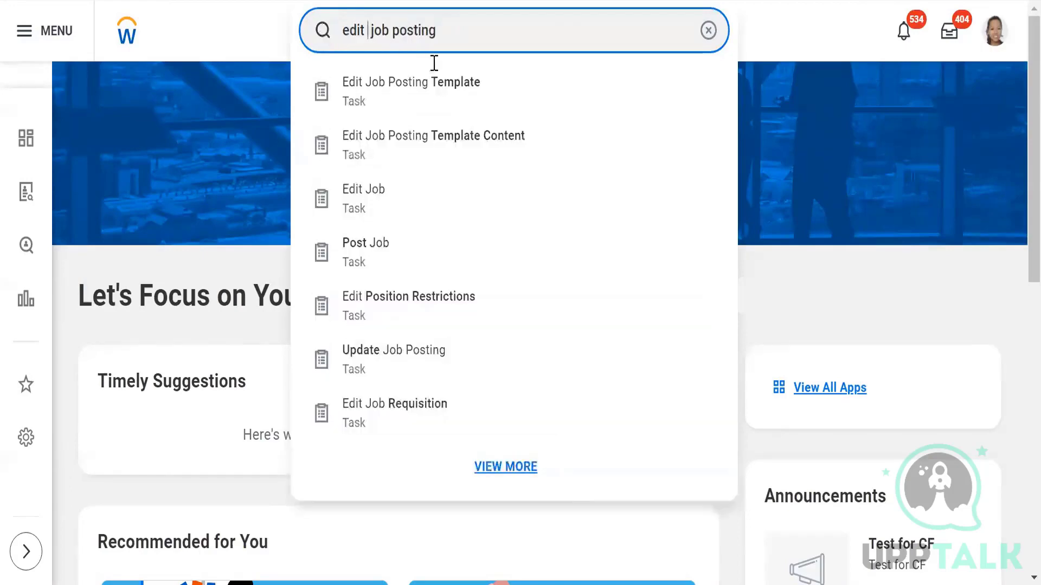
click(439, 99)
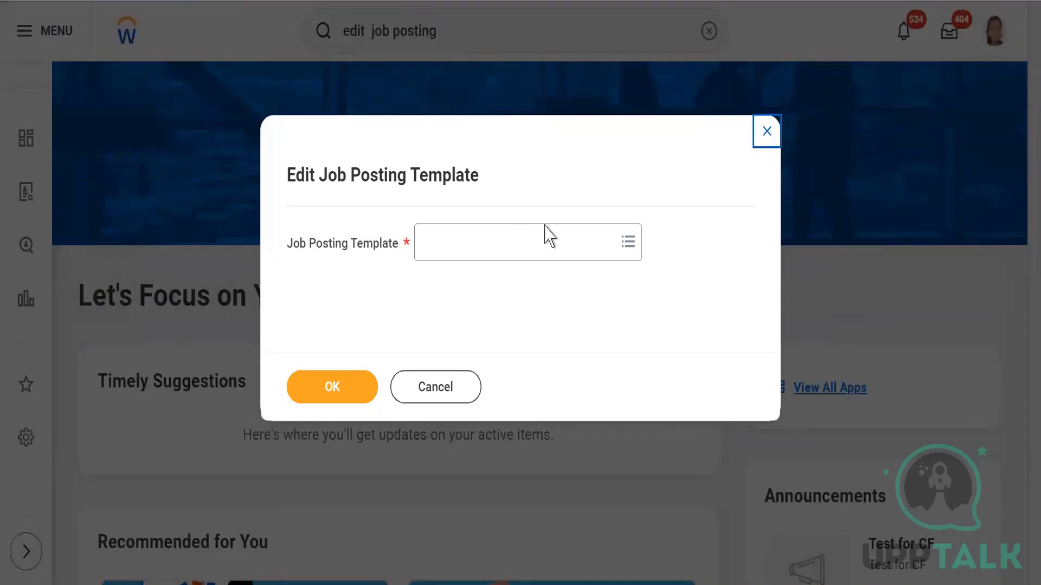
Step: Pick Global Default Template from all job posting templates and open it for editing
click(626, 247)
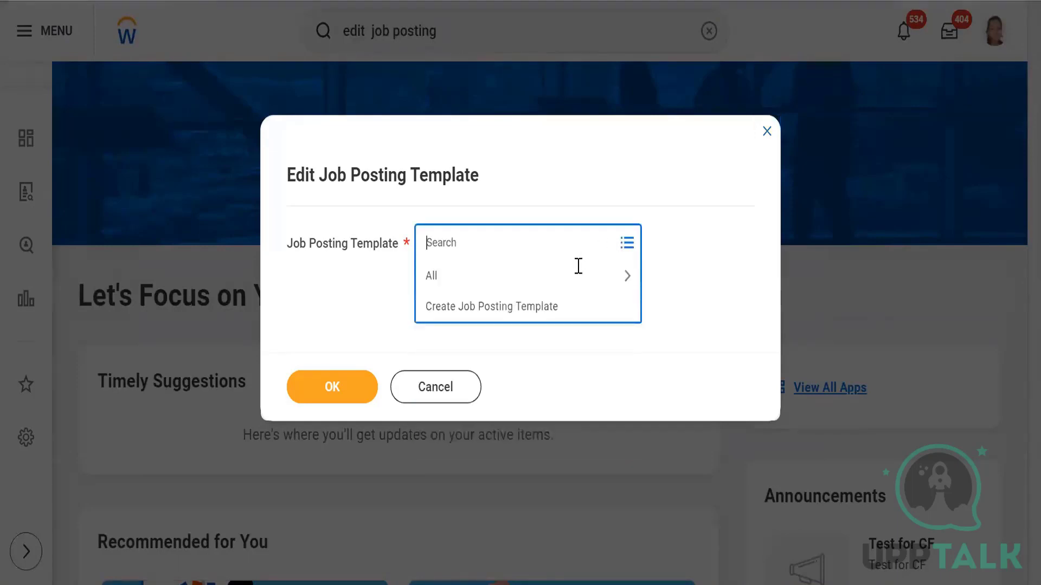
click(509, 289)
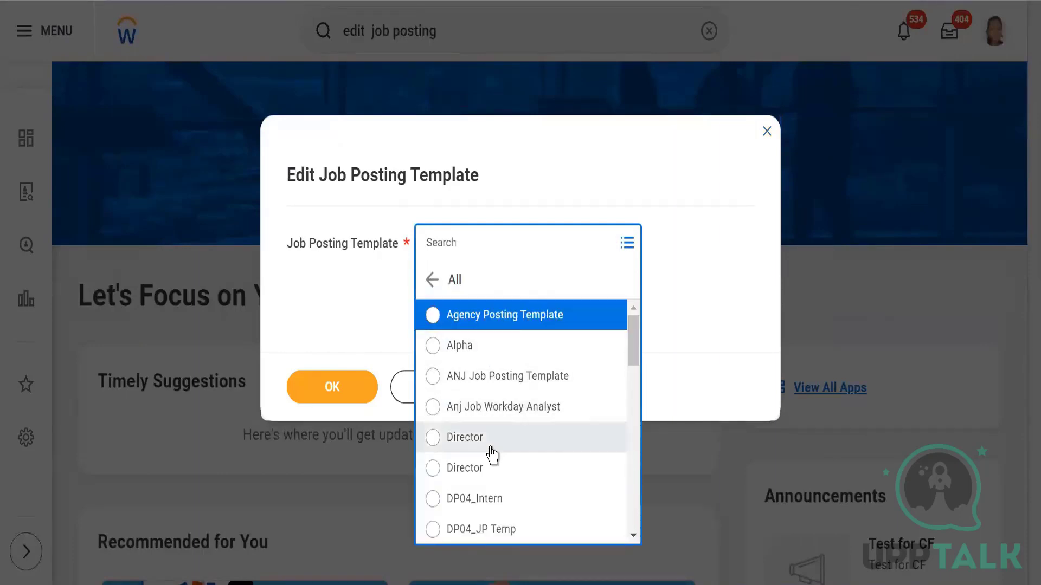
scroll(492, 455, down, 3)
scroll(492, 455, down, 2)
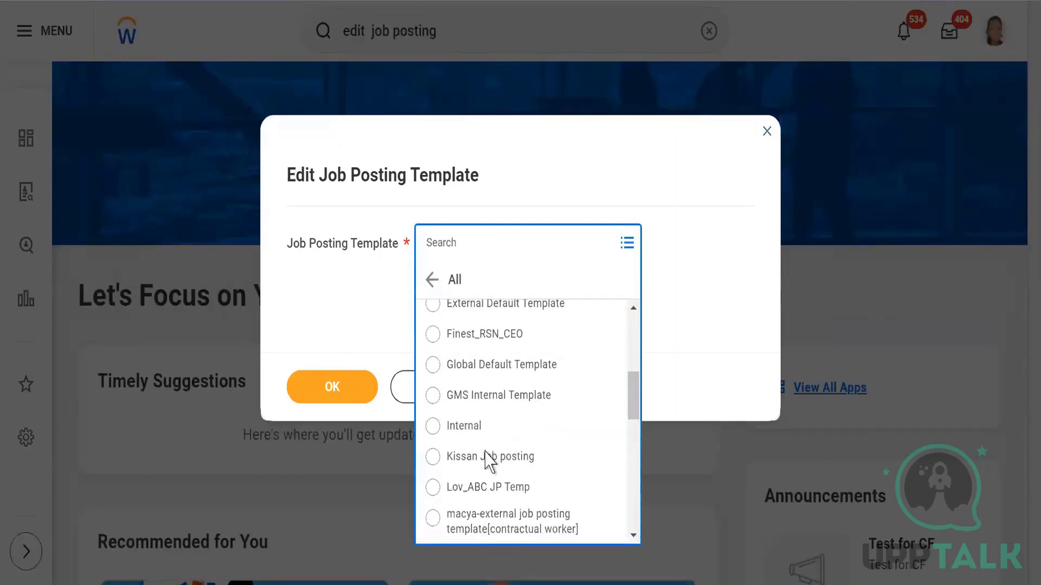
click(479, 366)
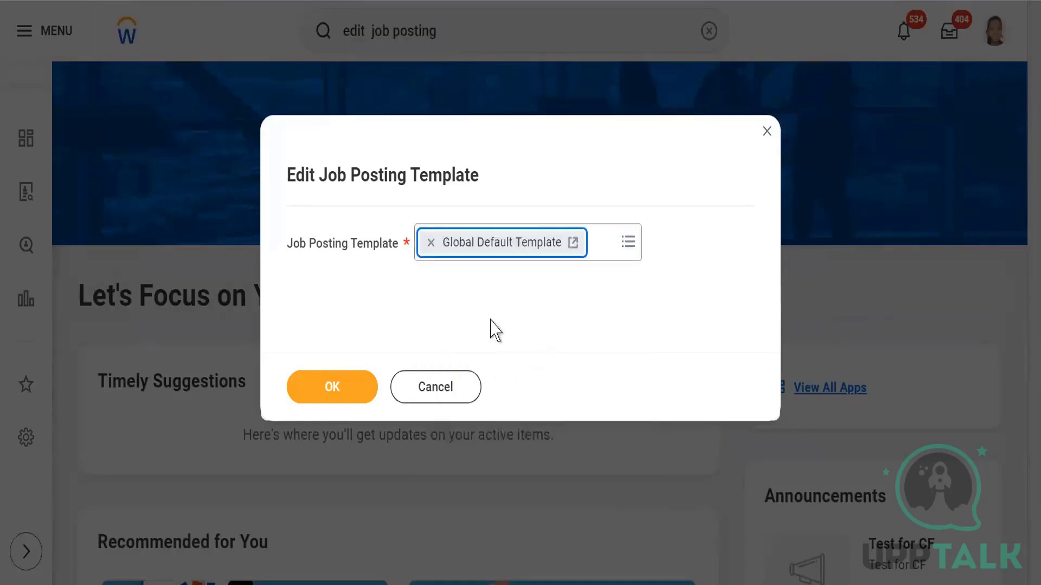
click(343, 387)
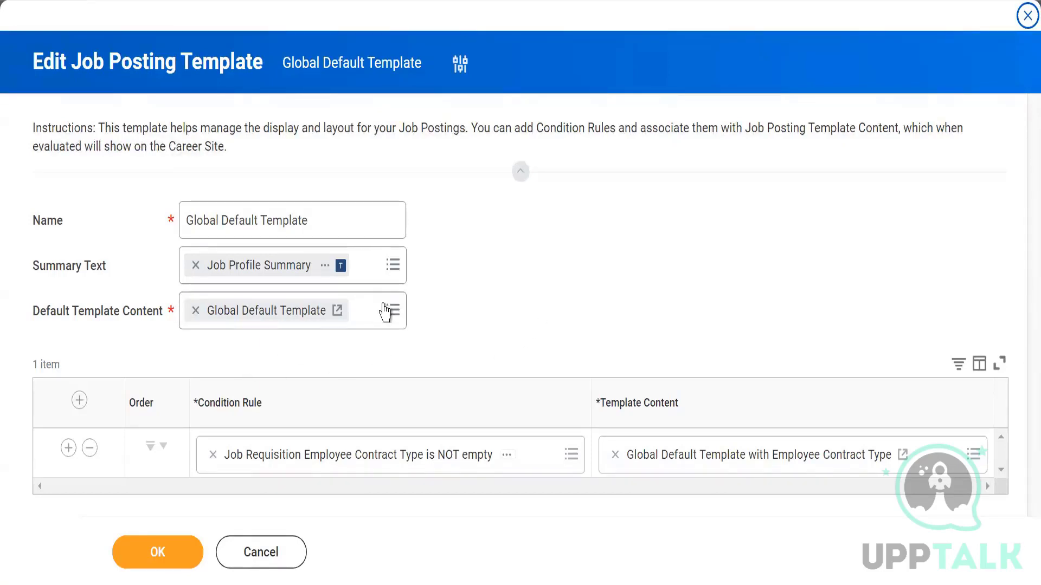
click(336, 317)
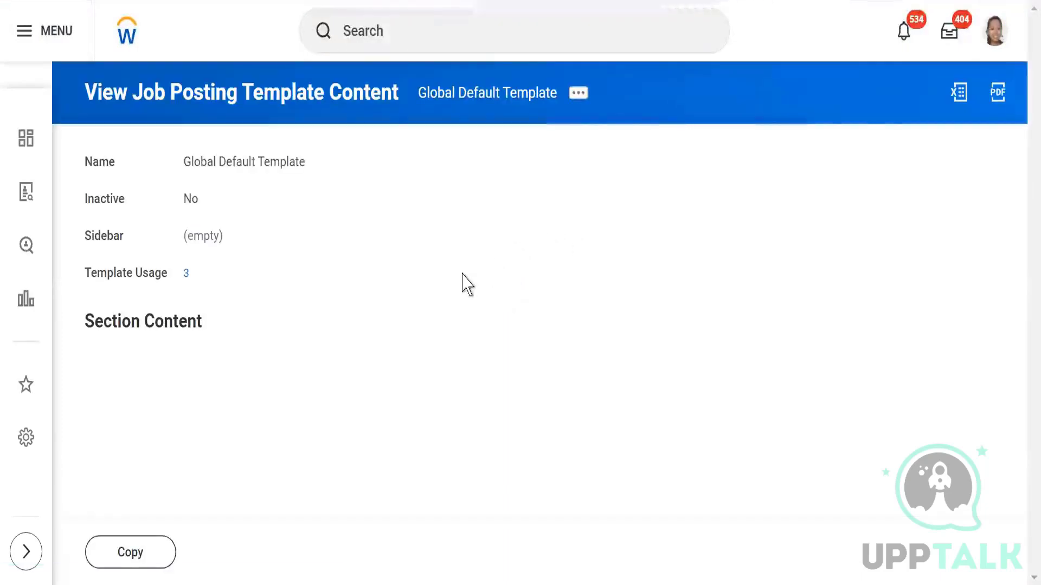
scroll(326, 317, down, 3)
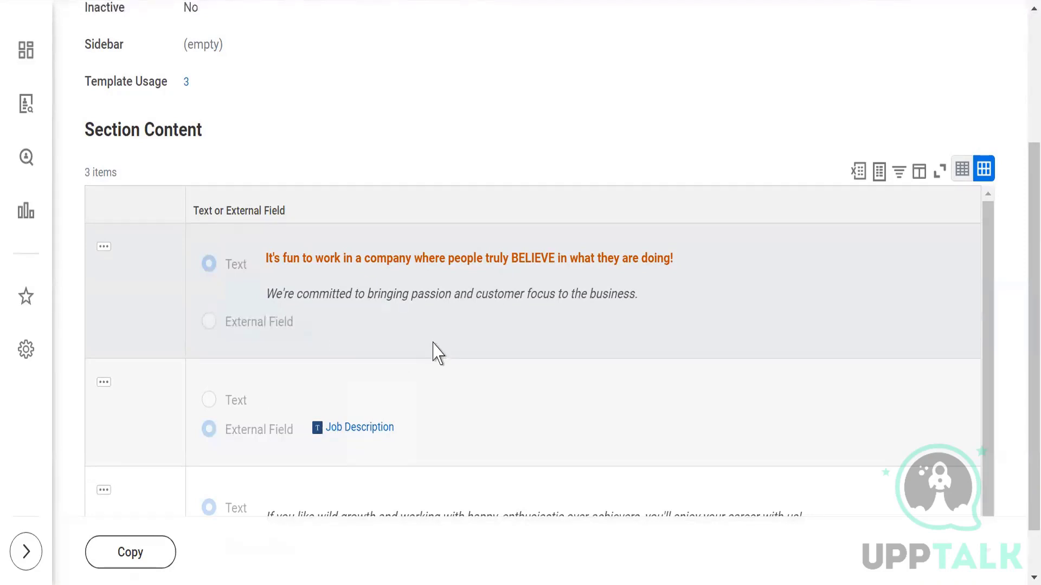
scroll(321, 455, down, 1)
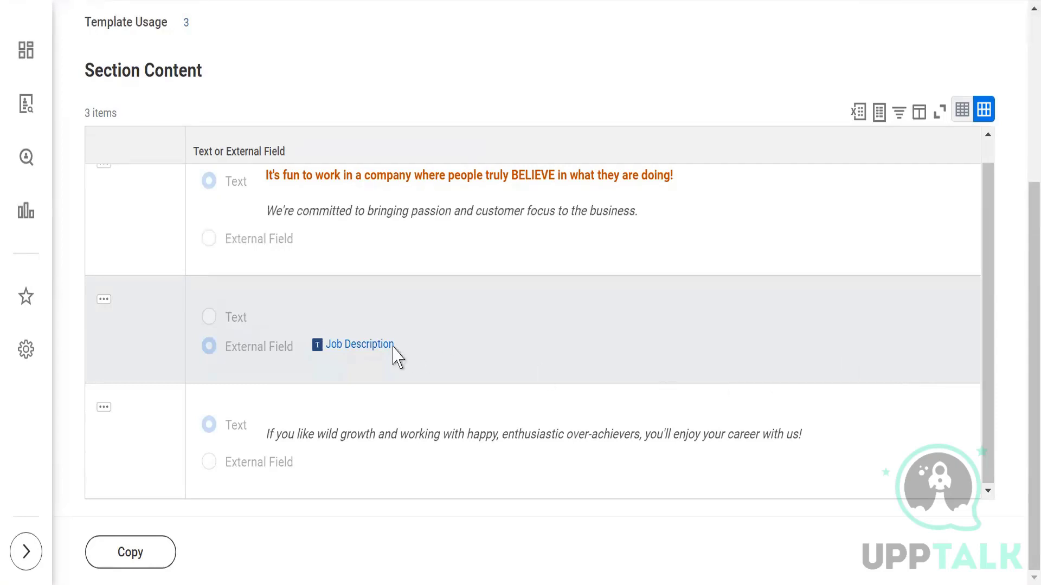
scroll(439, 292, up, 1)
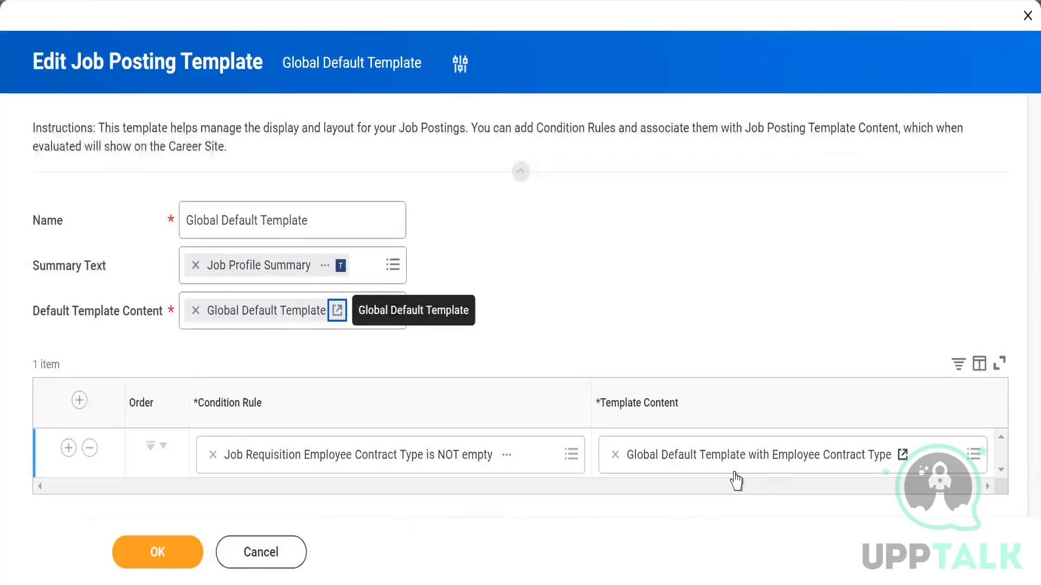
Step: Inspect the contract-type condition rule's details, then close the popup
click(508, 458)
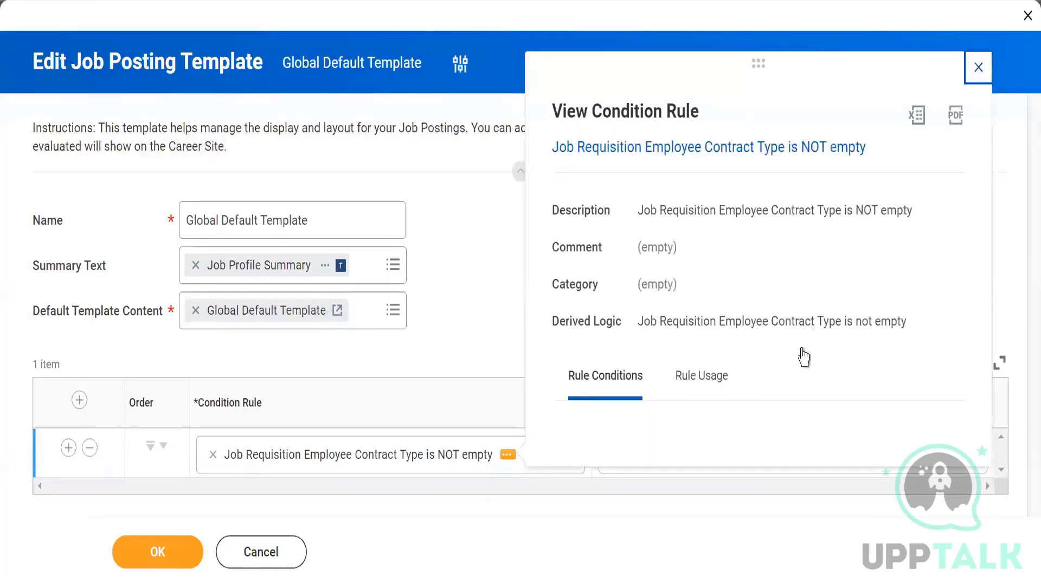
scroll(733, 339, down, 3)
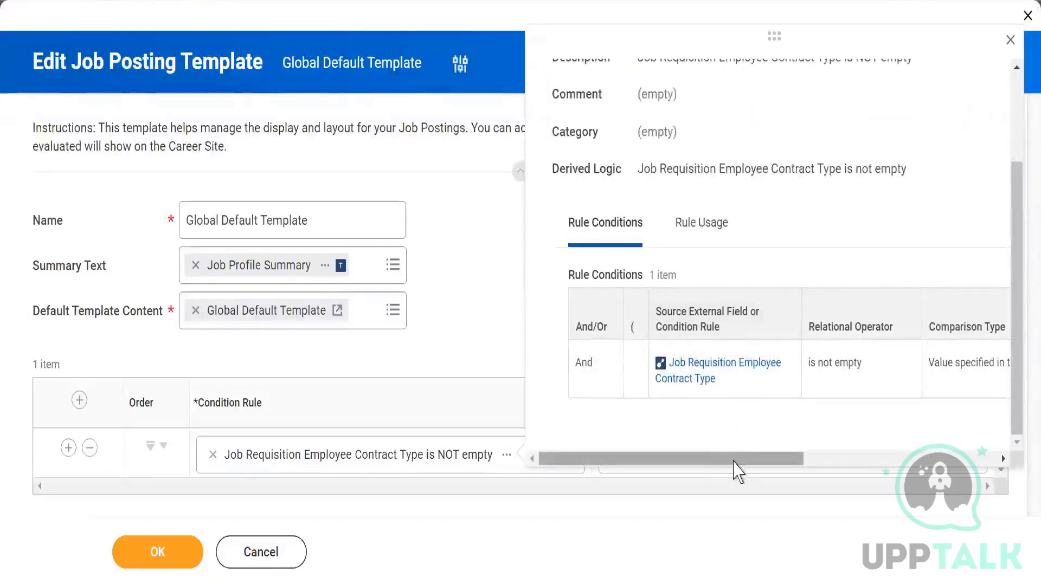
drag(732, 461, 852, 465)
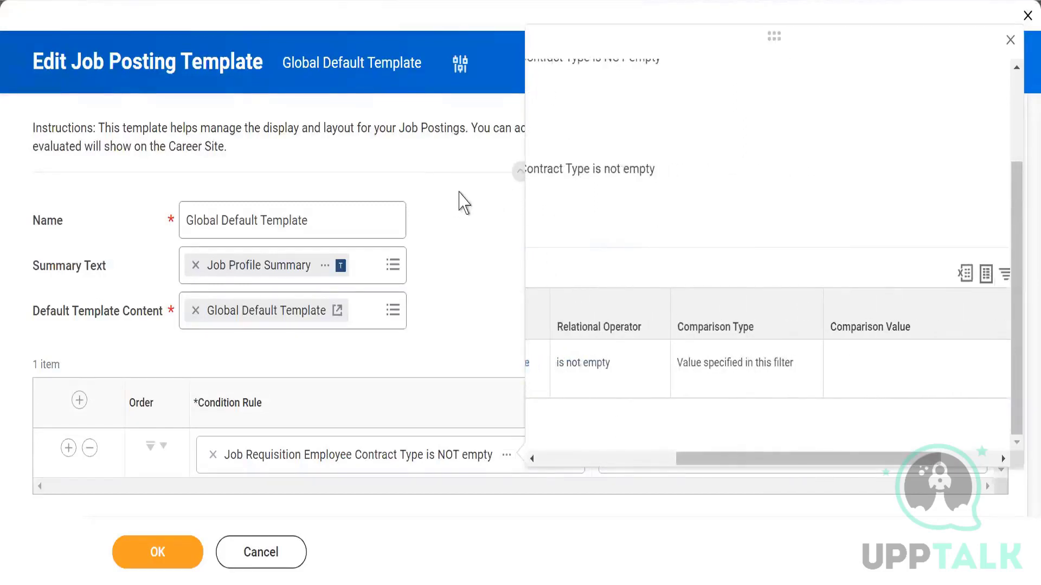
click(462, 202)
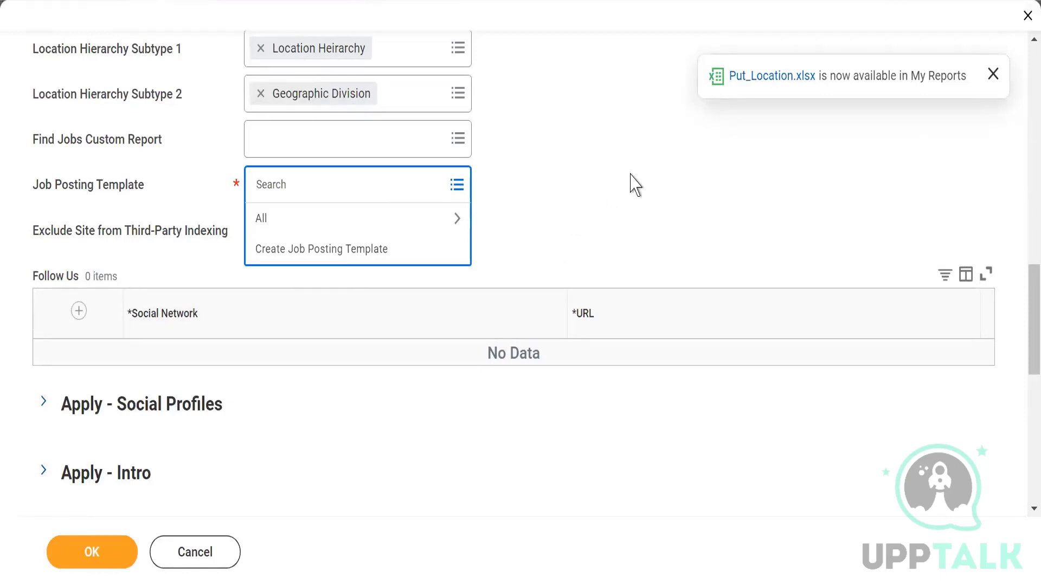
Step: Choose Global Default Template from all templates as the career site's Job Posting Template
click(632, 184)
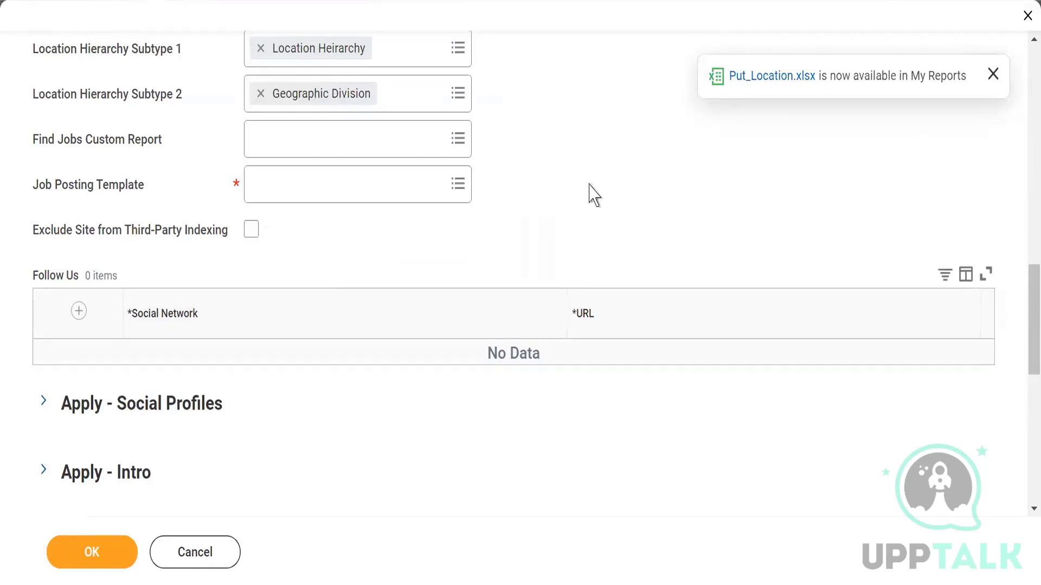
click(457, 187)
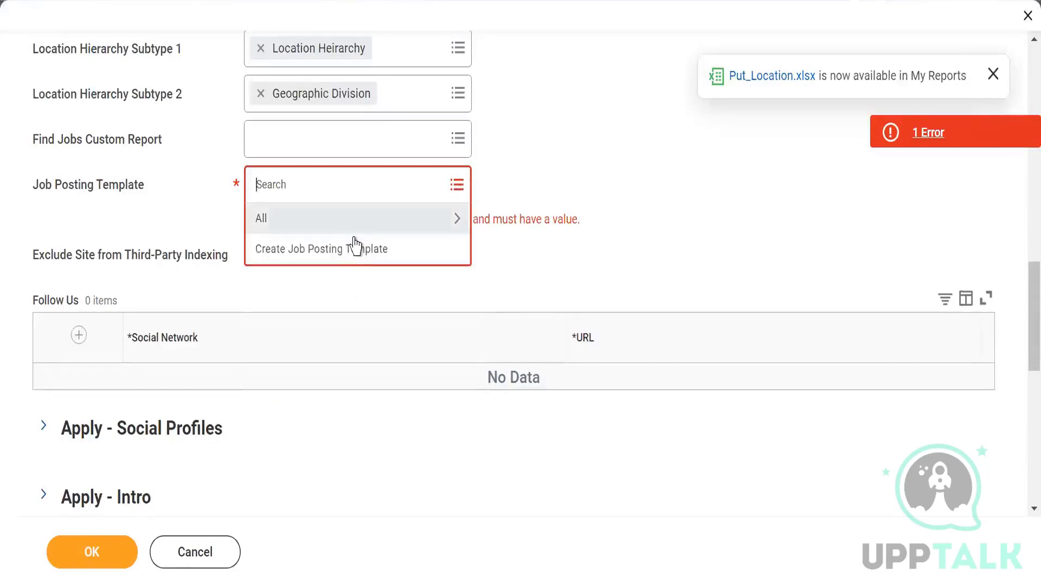
click(336, 223)
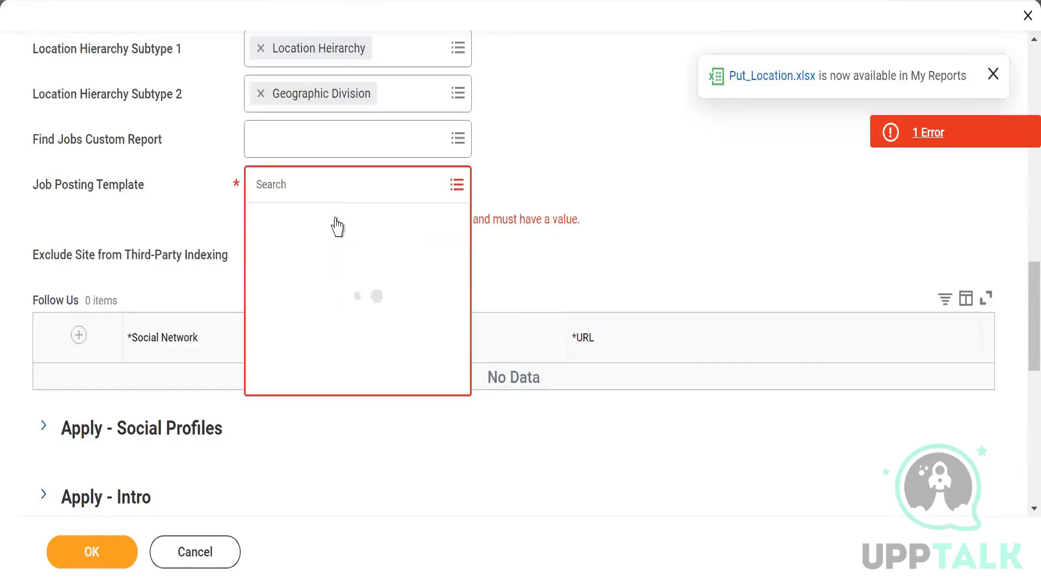
scroll(308, 462, down, 3)
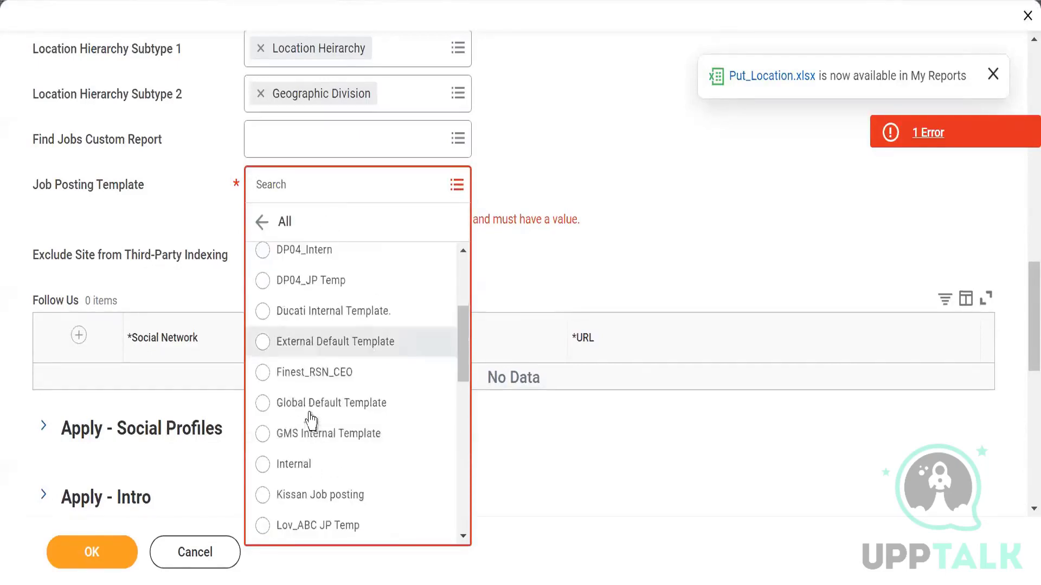
click(295, 408)
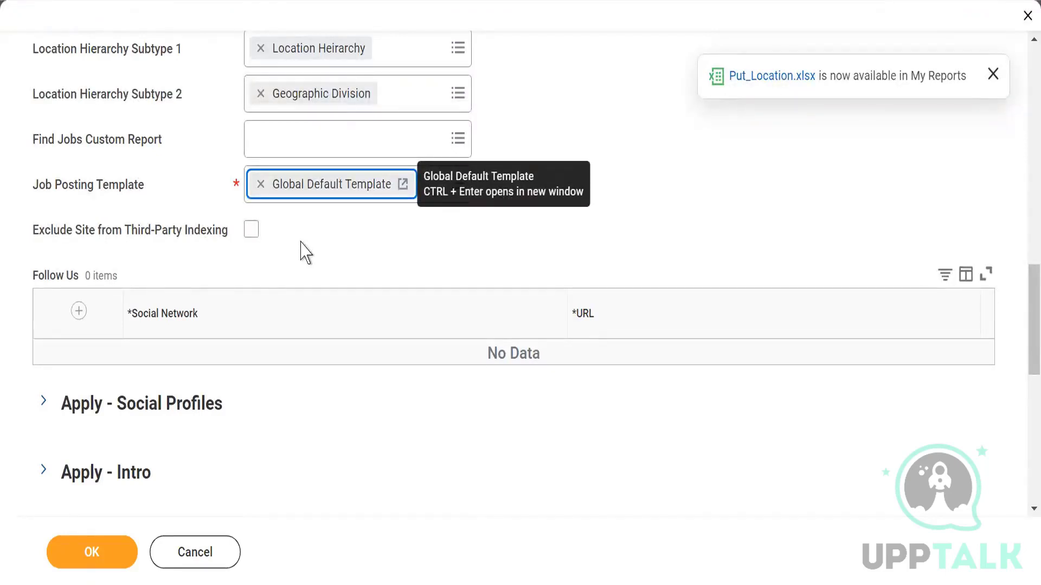
Step: Add LinkedIn and Twitter Follow Us rows, then dismiss the Put_Location.xlsx notification
click(78, 313)
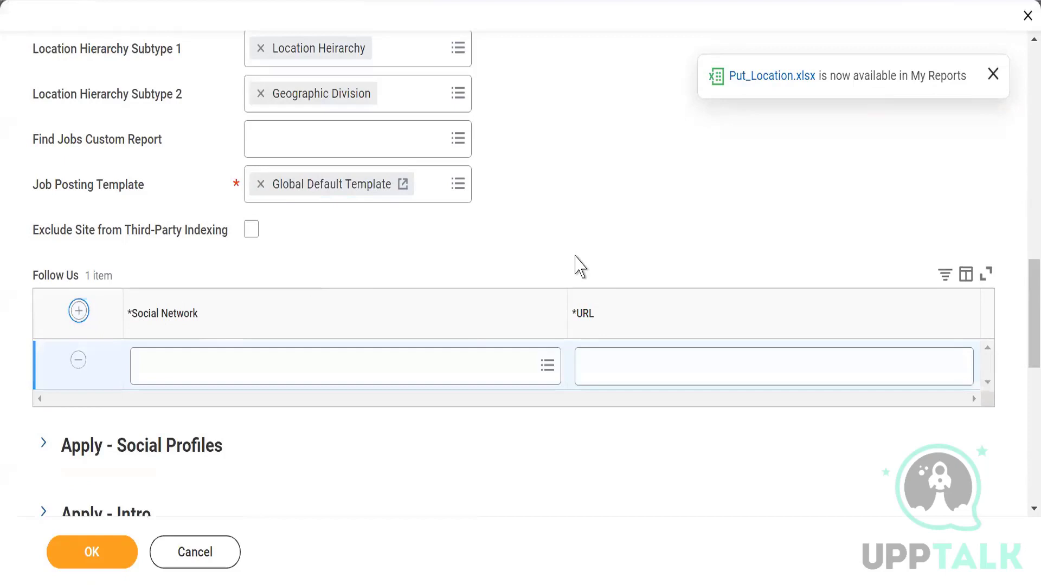
click(523, 368)
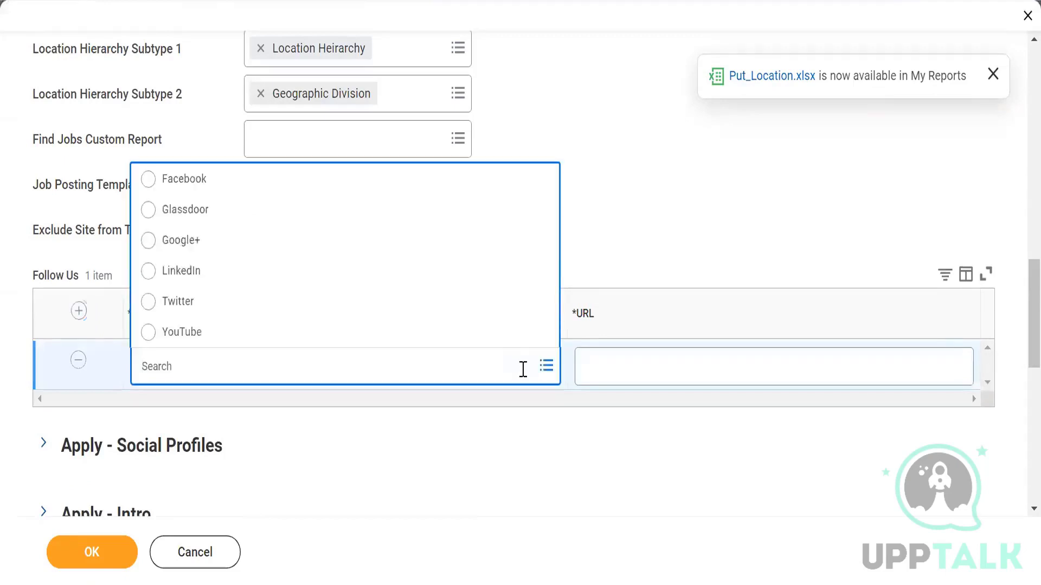
click(184, 271)
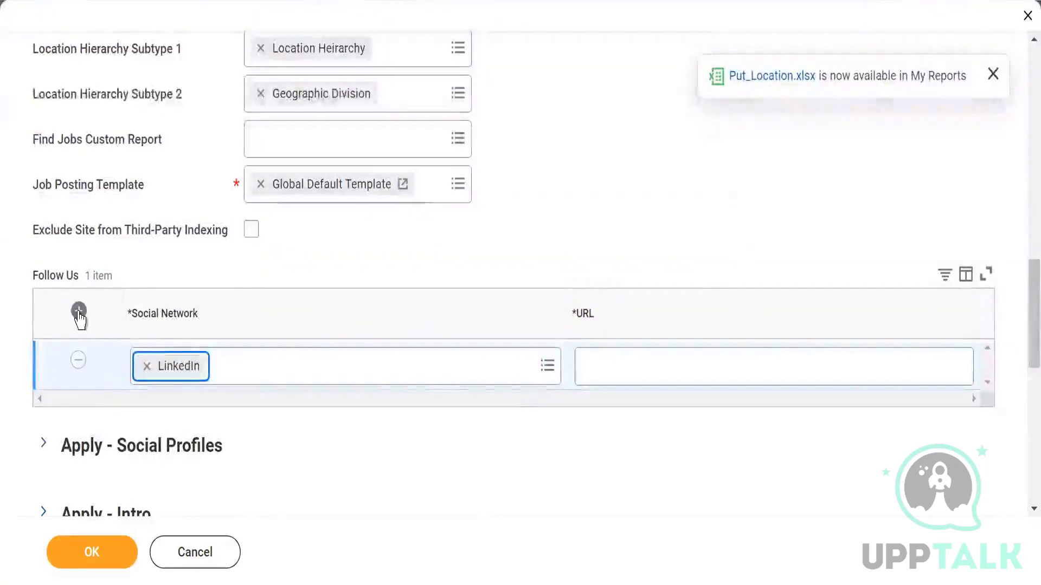
click(352, 367)
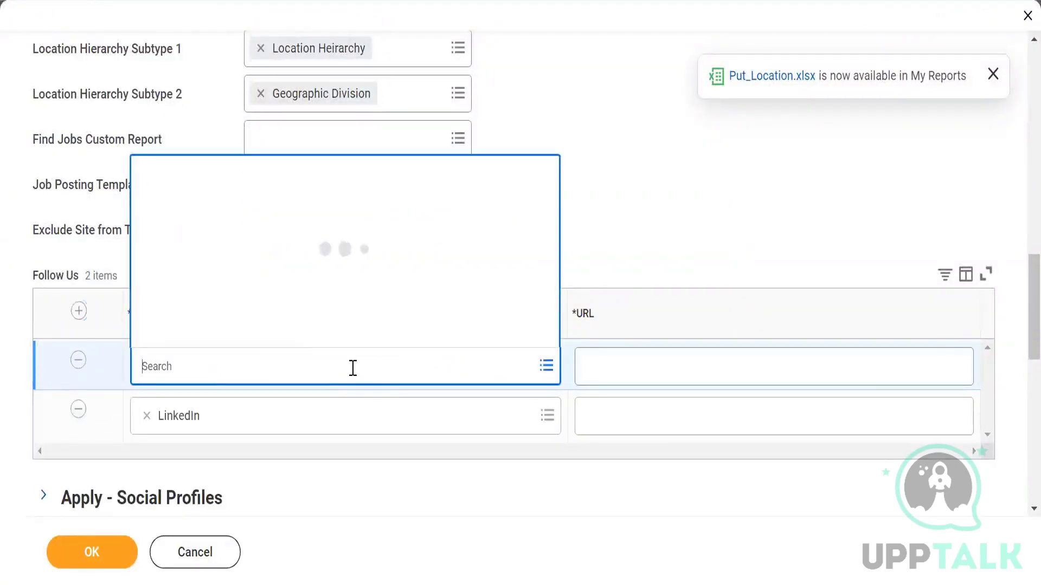
click(314, 293)
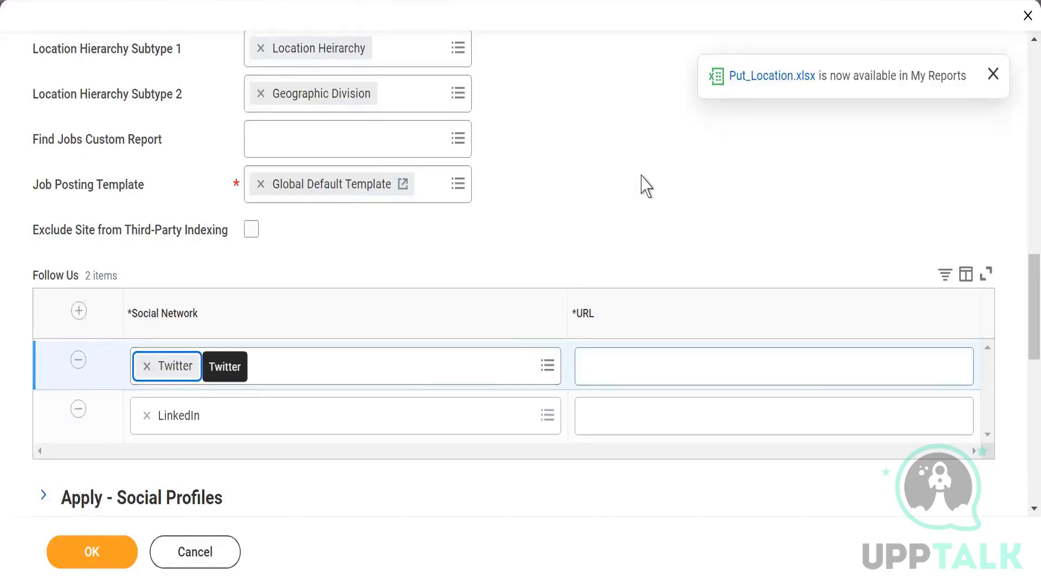
click(993, 74)
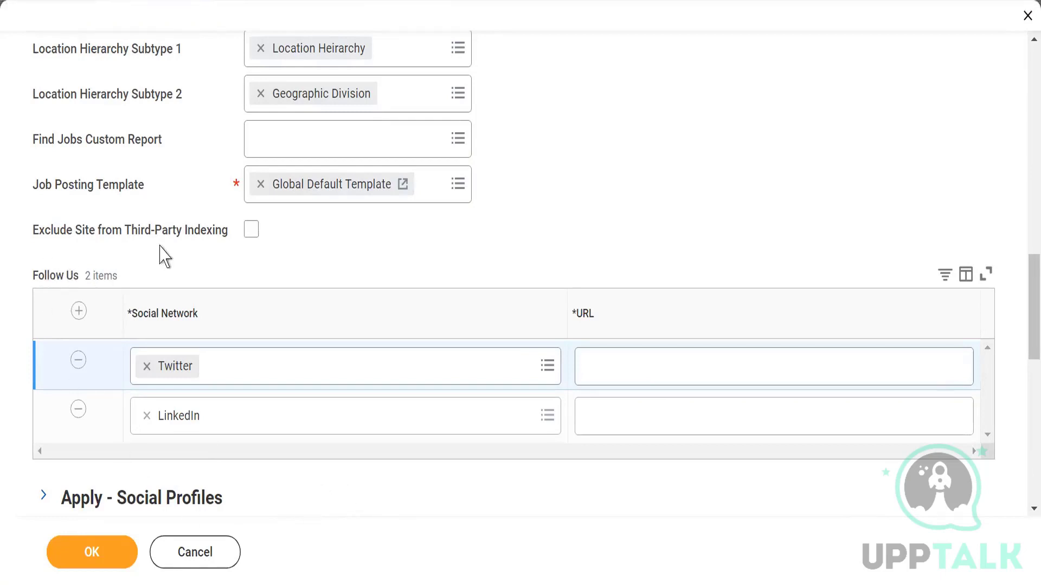
scroll(140, 255, down, 2)
scroll(116, 288, down, 4)
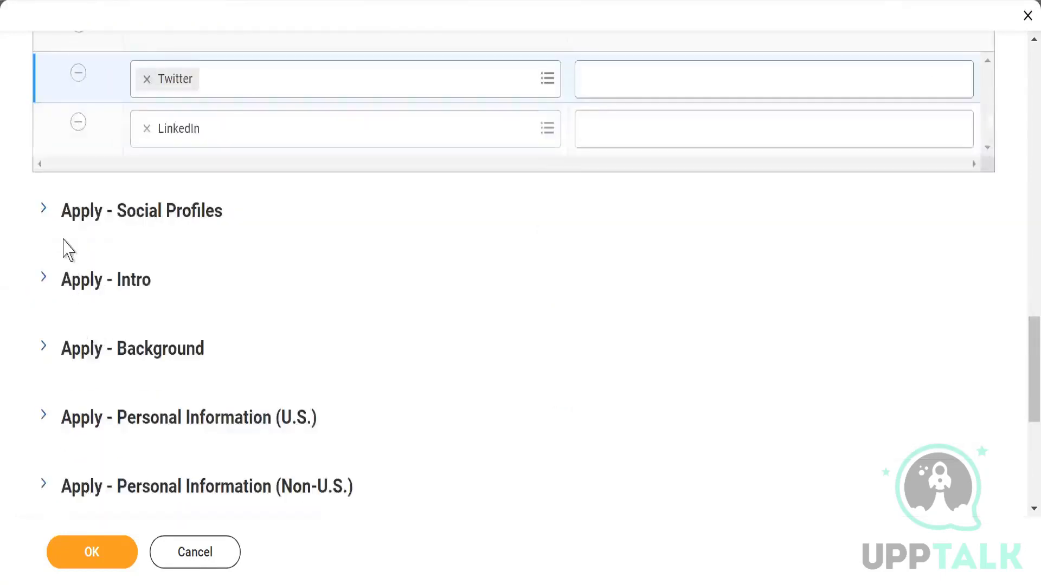
click(44, 212)
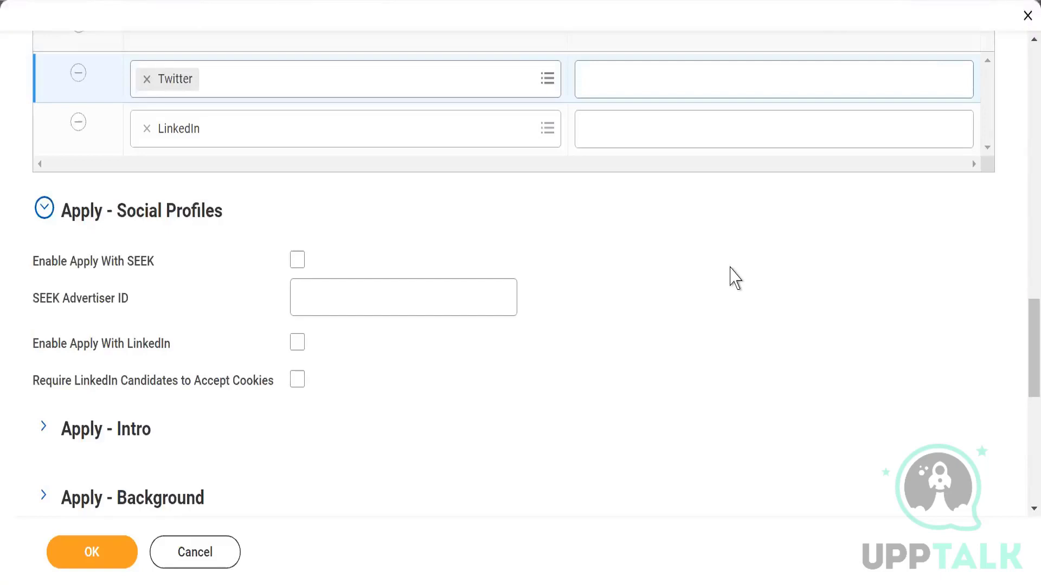
click(295, 262)
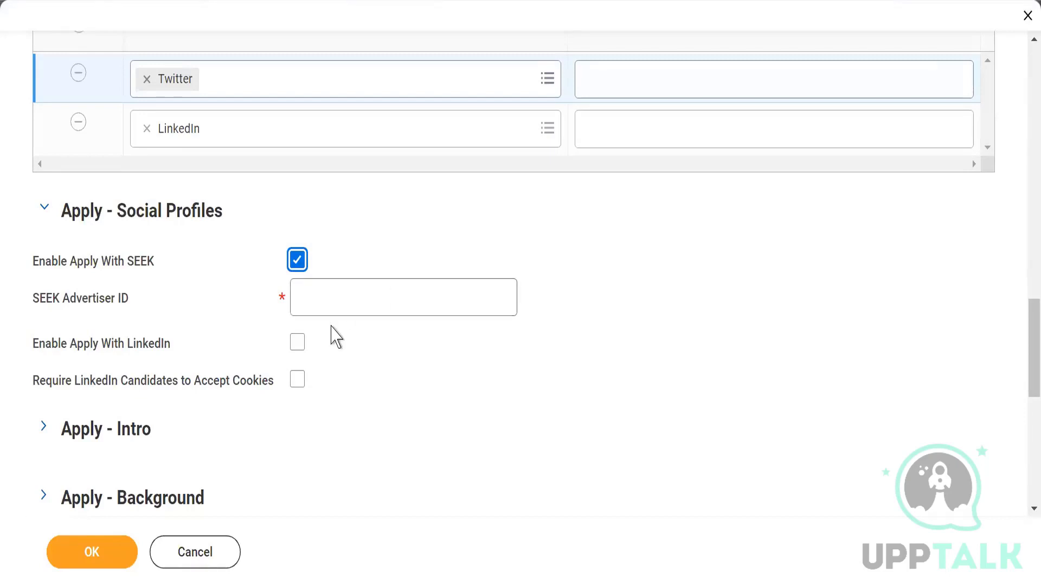
click(297, 262)
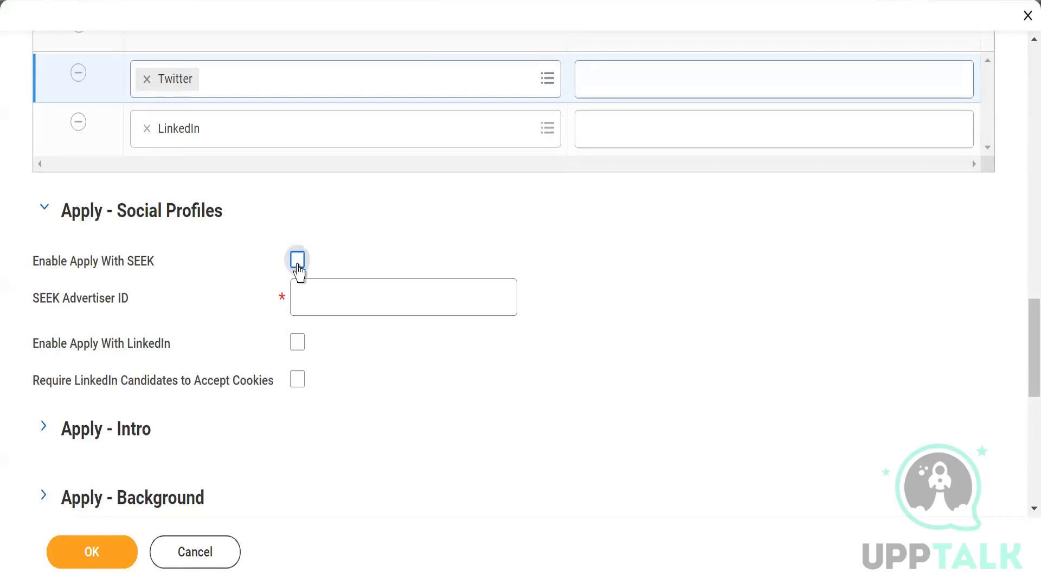
click(45, 210)
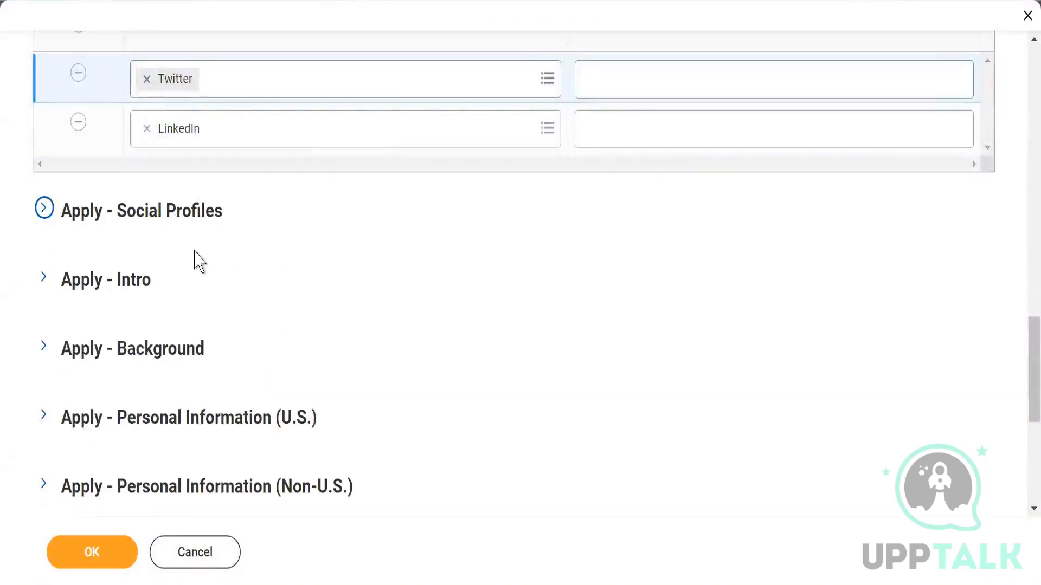
Step: Under Apply - Intro, select Facebook, LinkedIn and Twitter as How Did You Hear About Us? sources
click(42, 278)
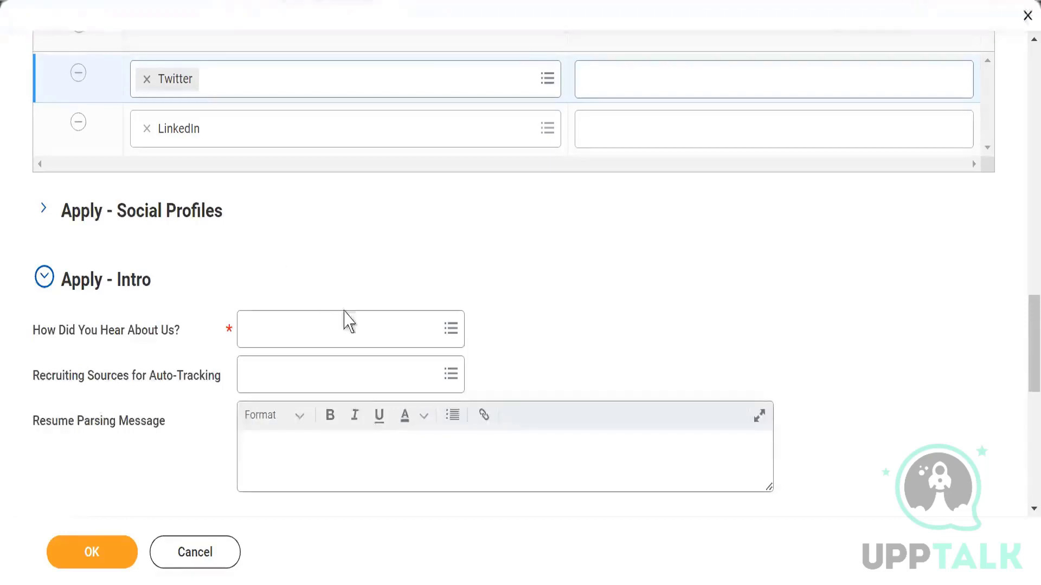
mouse_move(444, 335)
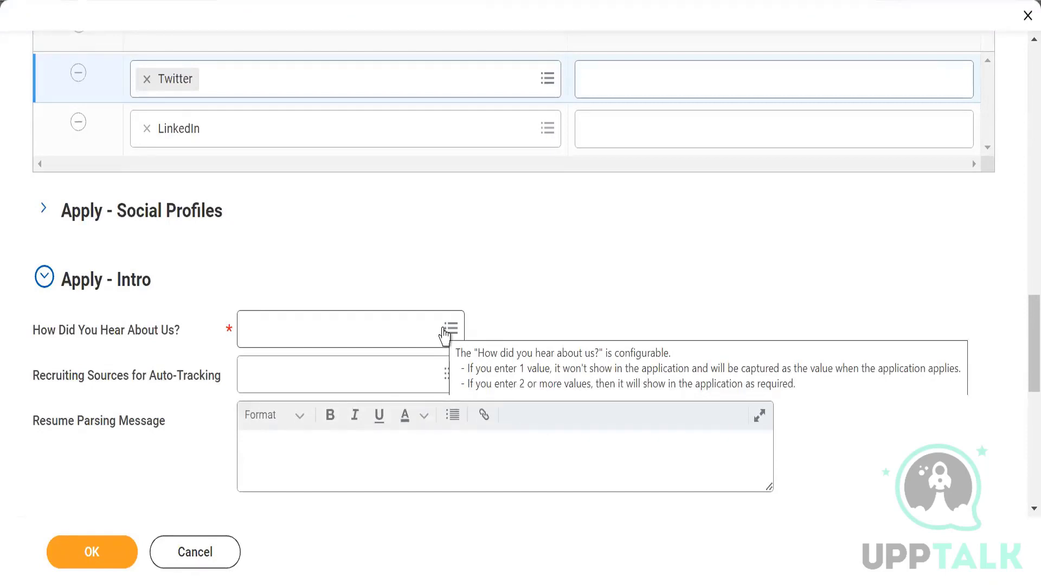
click(444, 332)
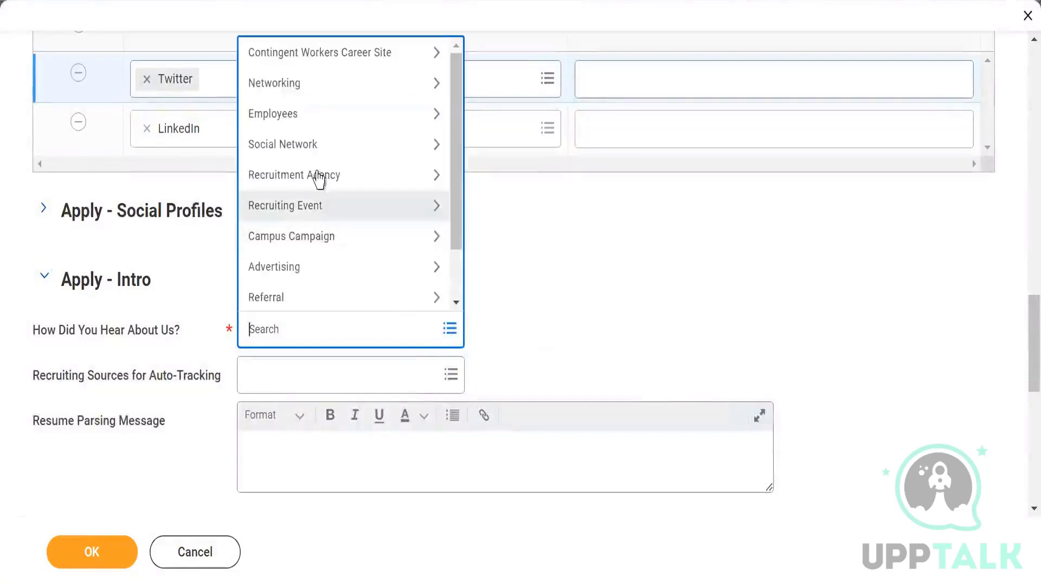
click(316, 145)
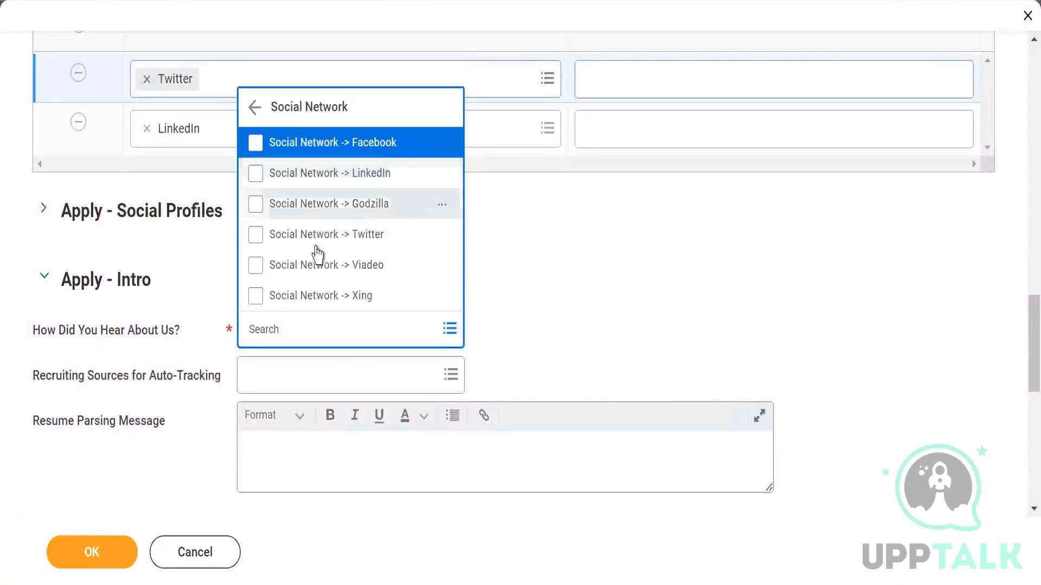
click(332, 154)
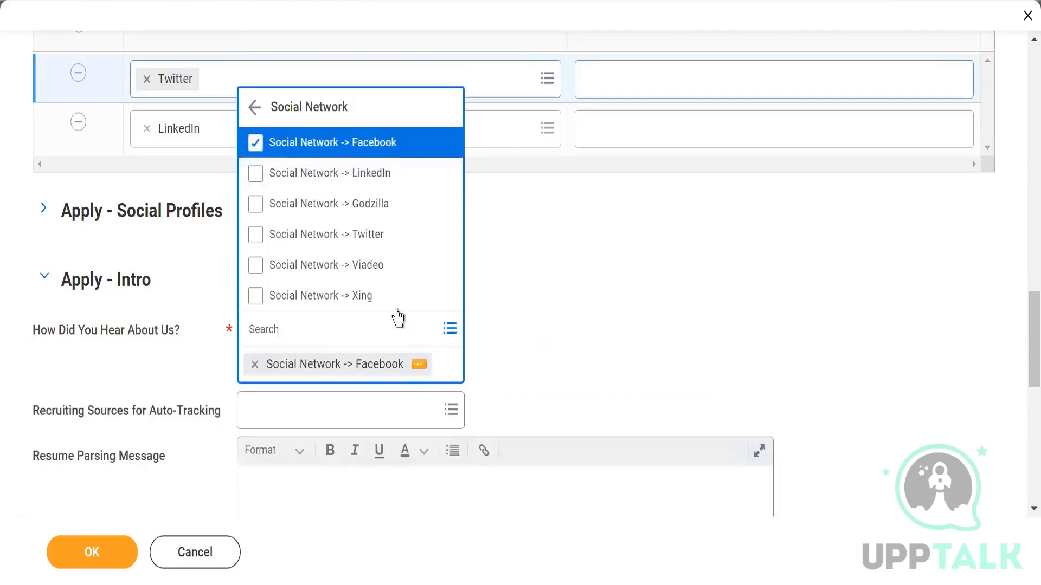
click(363, 176)
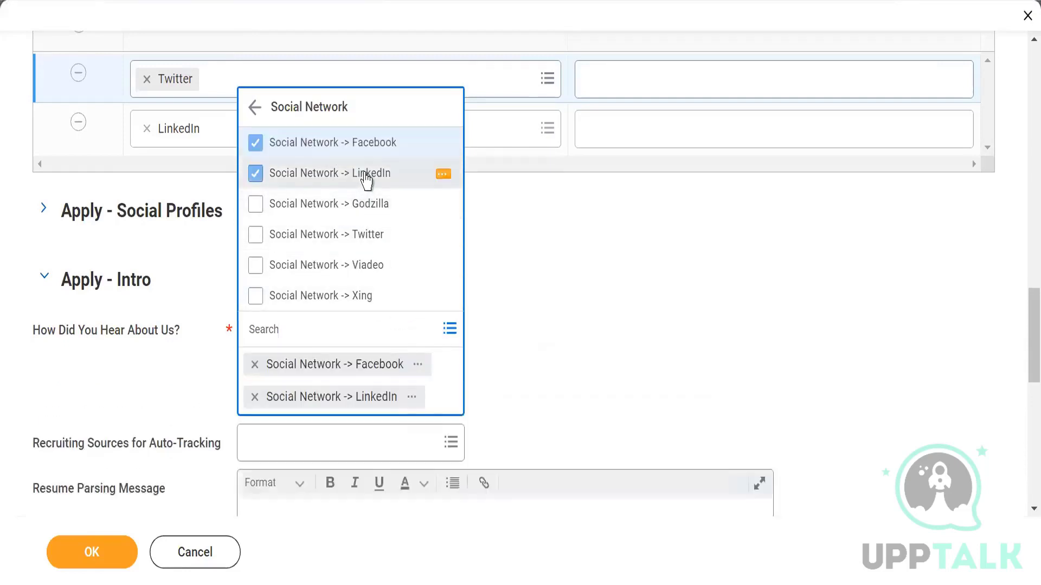
click(371, 237)
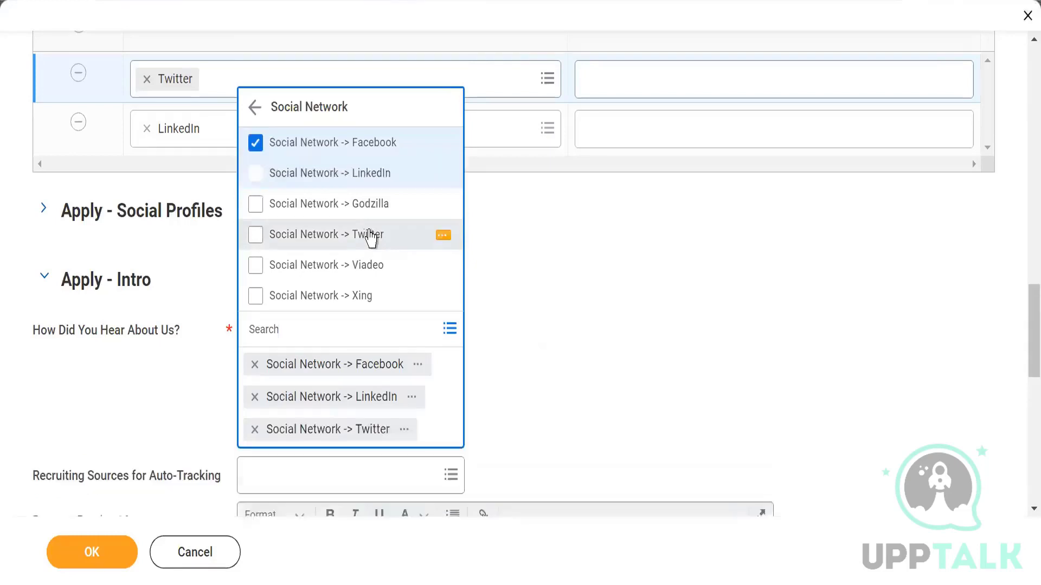
click(681, 285)
Step: Review the auto-tracking recruiting source choices, leaving them unchanged
scroll(596, 325, down, 2)
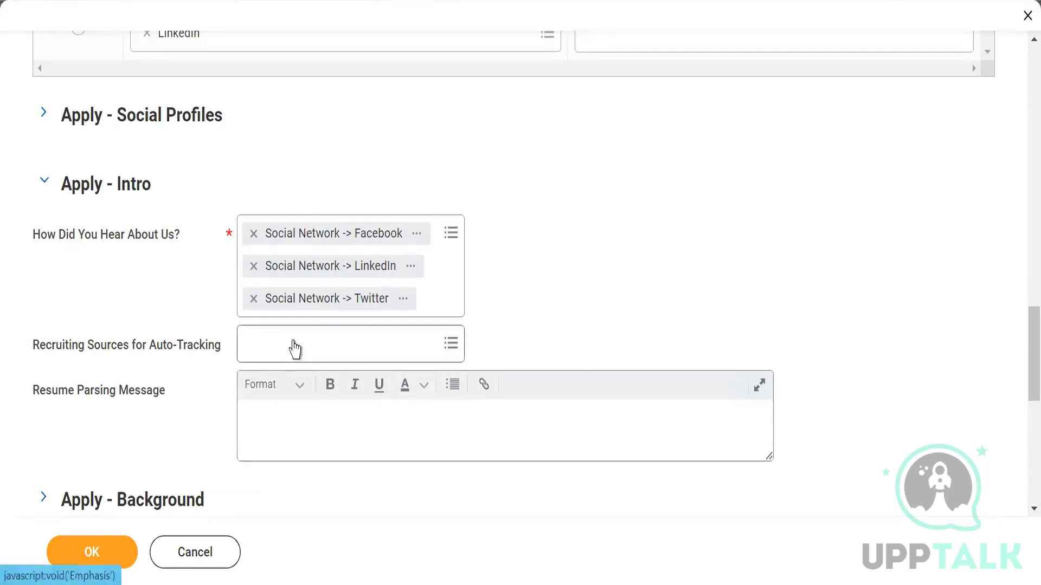
click(443, 344)
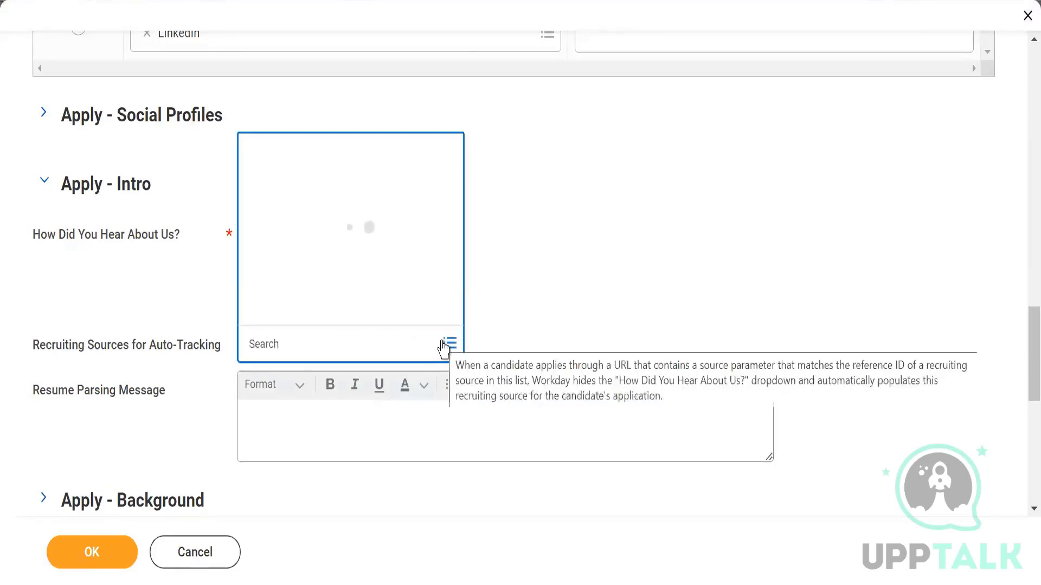
click(557, 198)
scroll(557, 197, down, 2)
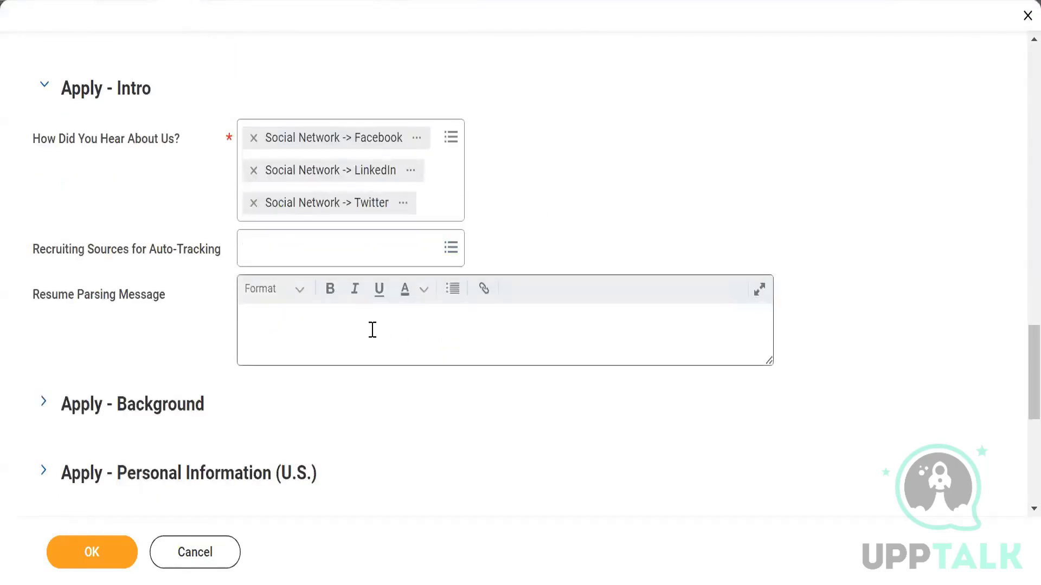
mouse_move(373, 330)
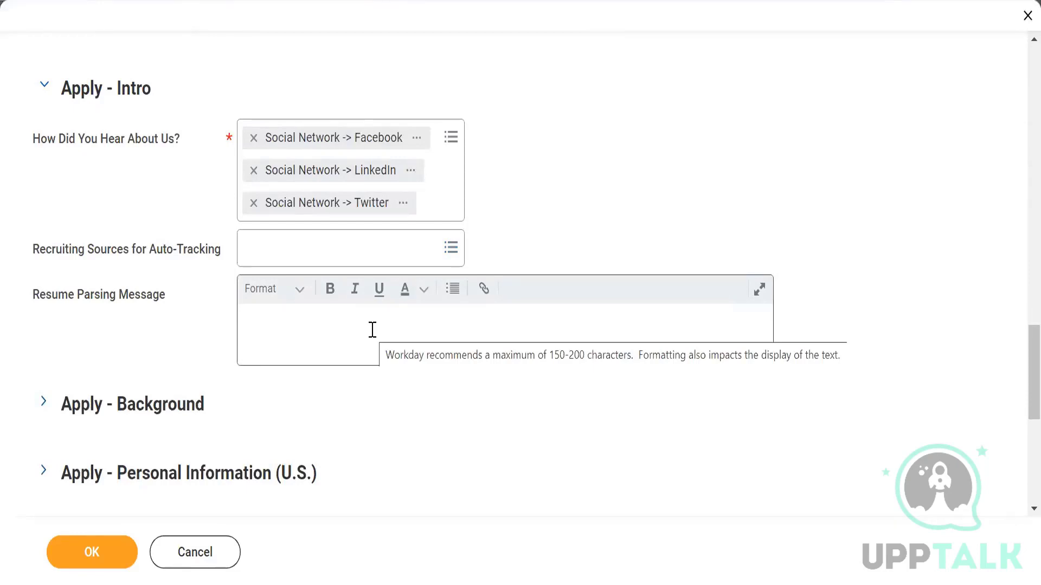
Step: Enter 'Please include your resume for automatically populating the details' as the Resume Parsing Message
click(359, 332)
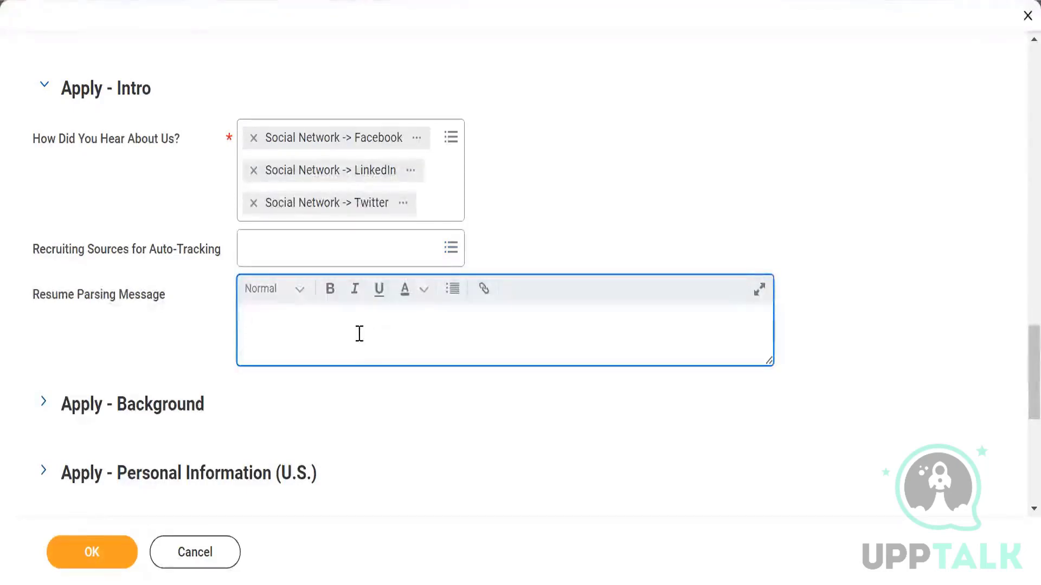
text(Please share )
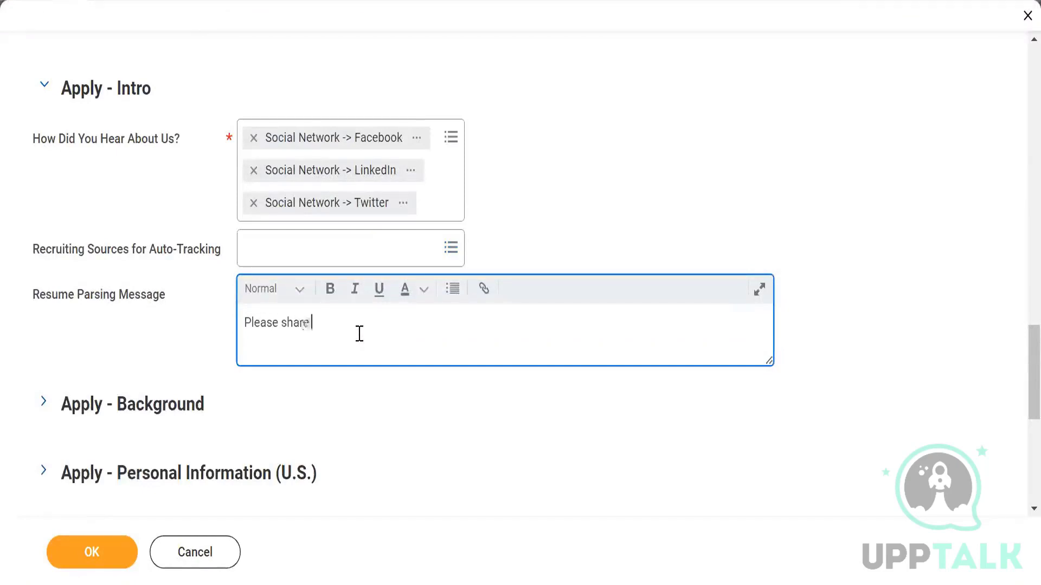
text(ur)
key(BackSpace)
key(BackSpace)
text(your deatils)
key(BackSpace)
key(BackSpace)
key(BackSpace)
key(BackSpace)
key(BackSpace)
key(BackSpace)
key(BackSpace)
key(BackSpace)
key(BackSpace)
key(BackSpace)
key(BackSpace)
key(BackSpace)
key(BackSpace)
key(BackSpace)
key(BackSpace)
key(BackSpace)
key(BackSpace)
key(BackSpace)
text(inc)
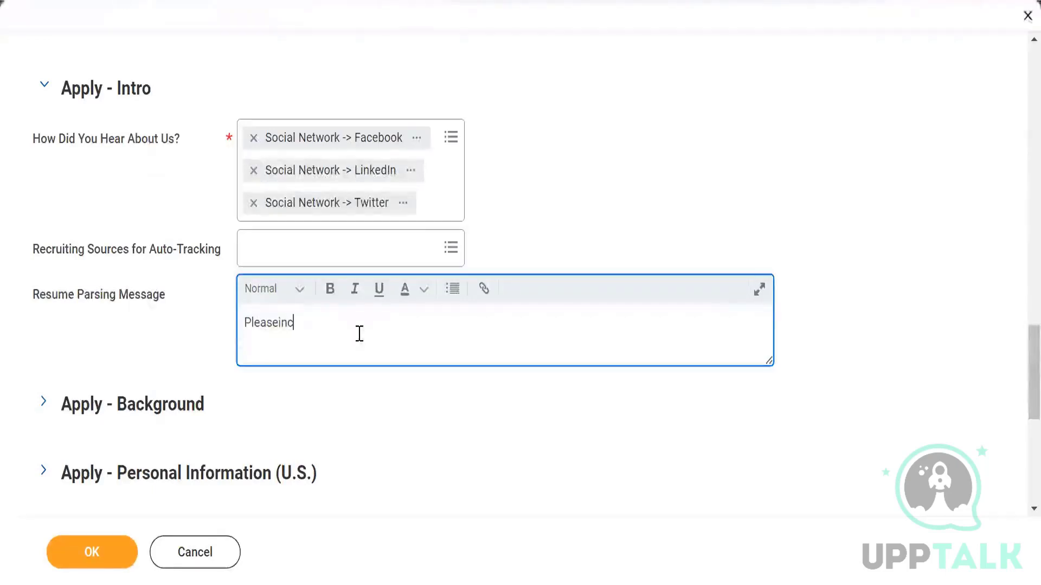
text(lude your resume)
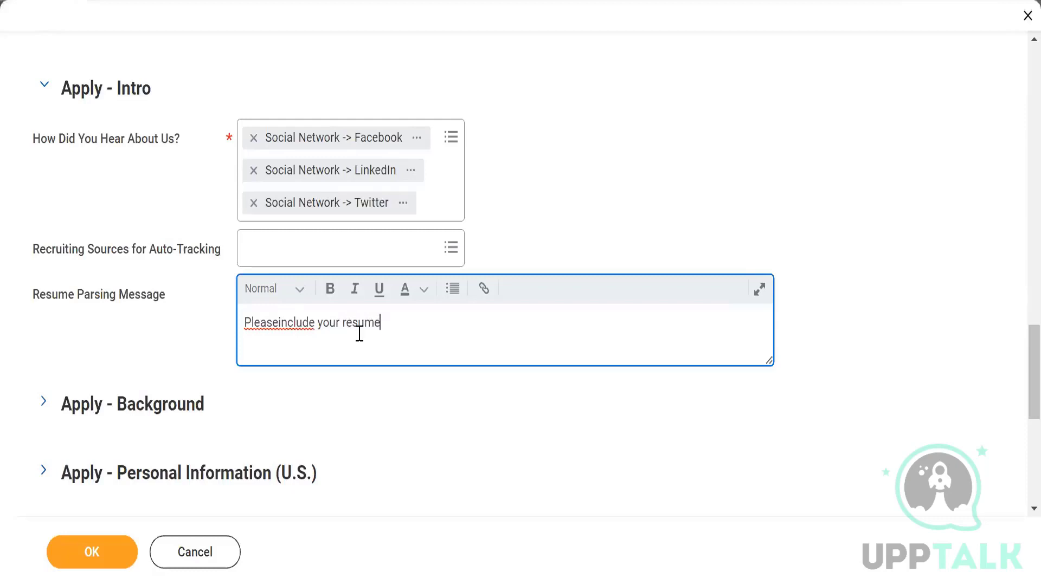
click(279, 323)
text(resume)
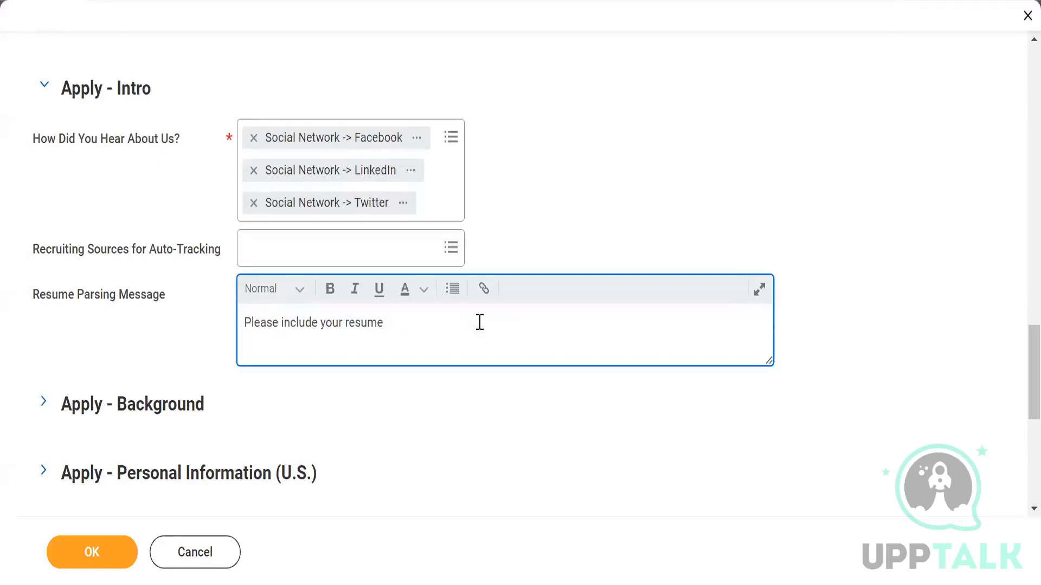
text( for automatically)
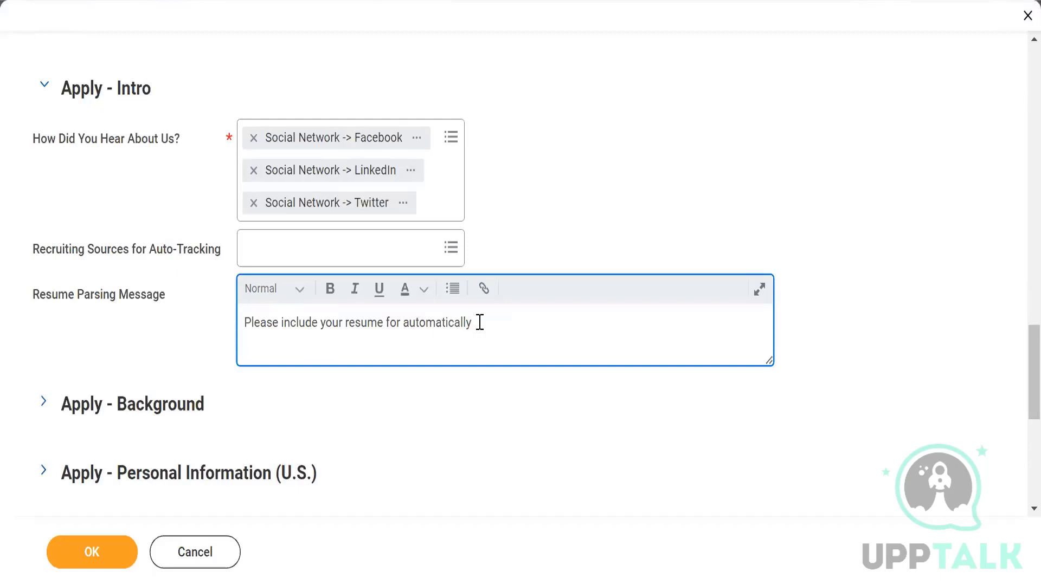
text( populating the details)
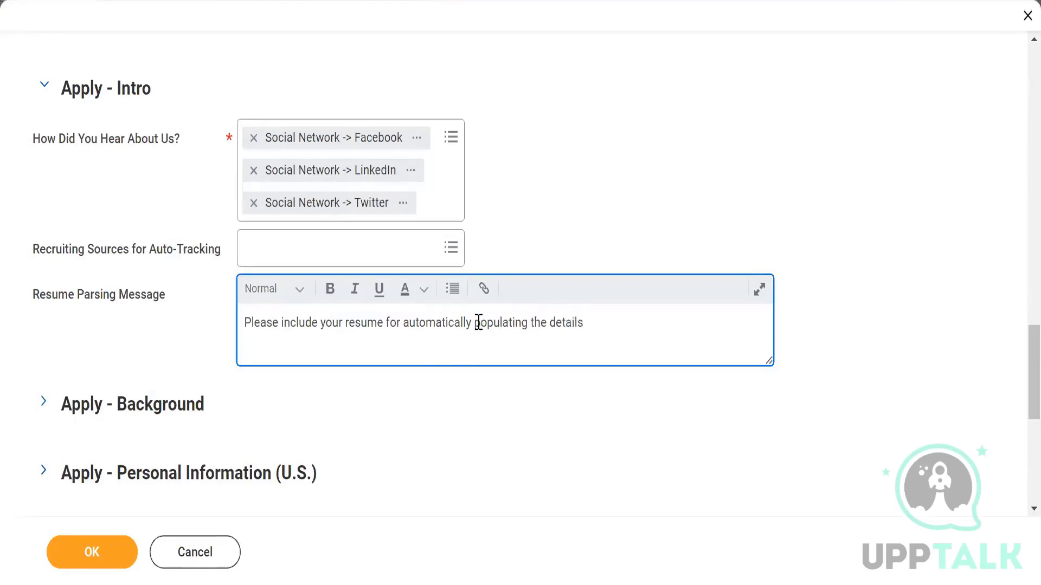
scroll(390, 364, down, 2)
scroll(156, 308, down, 4)
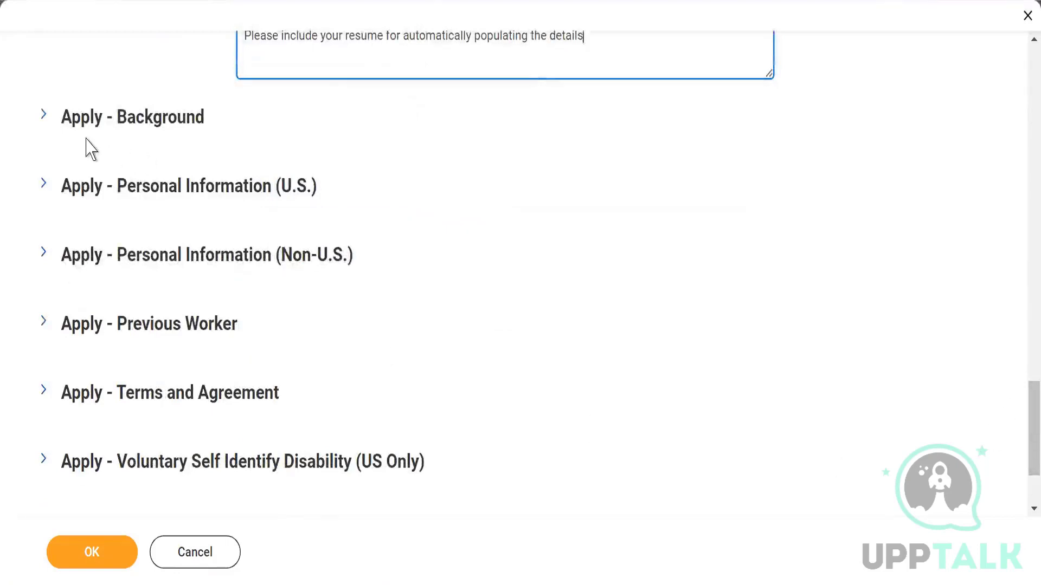
Step: Under Apply - Background, add a Social Media row with network type Facebook
click(43, 115)
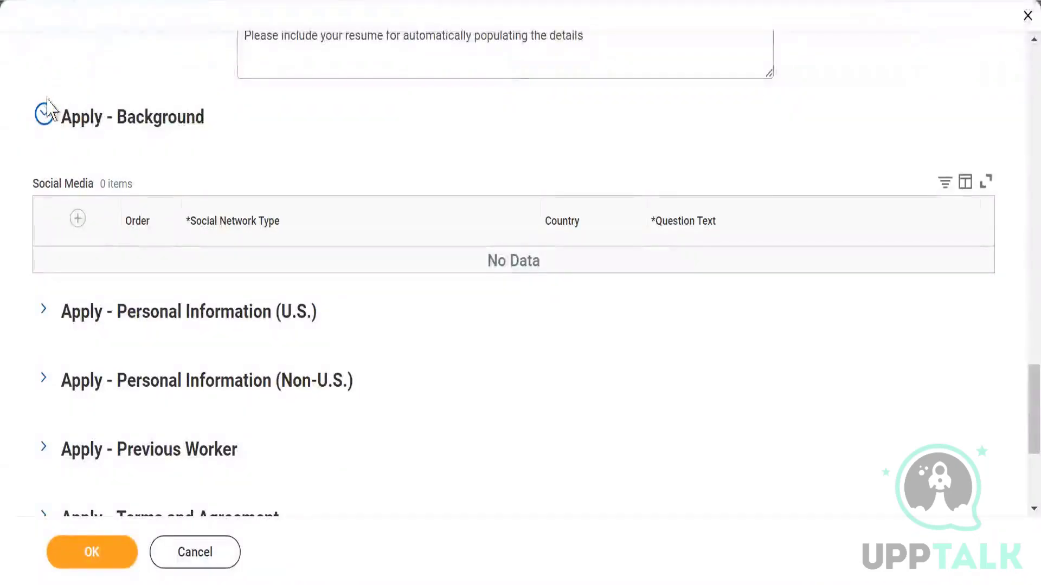
click(78, 220)
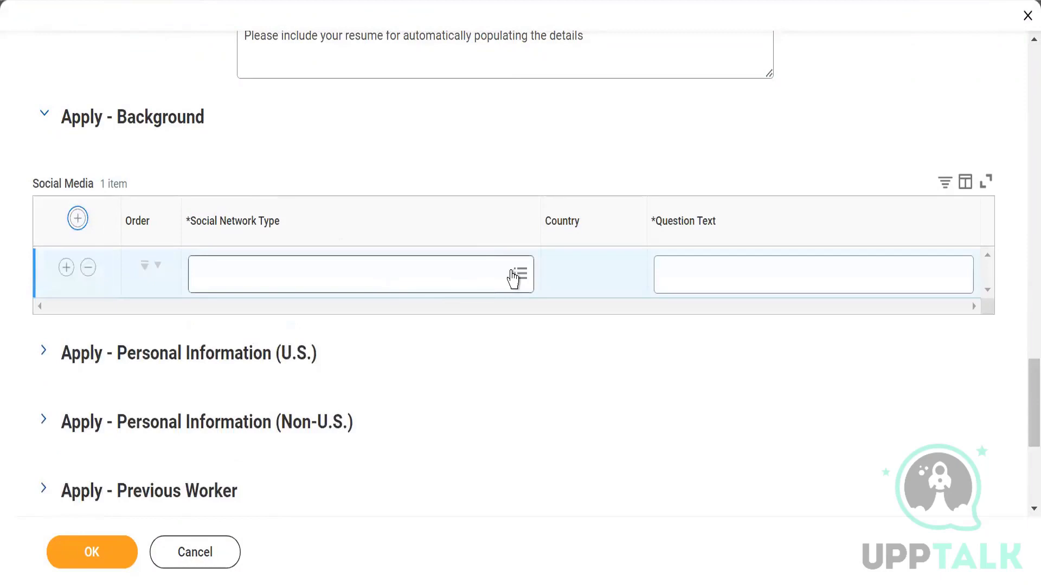
click(513, 277)
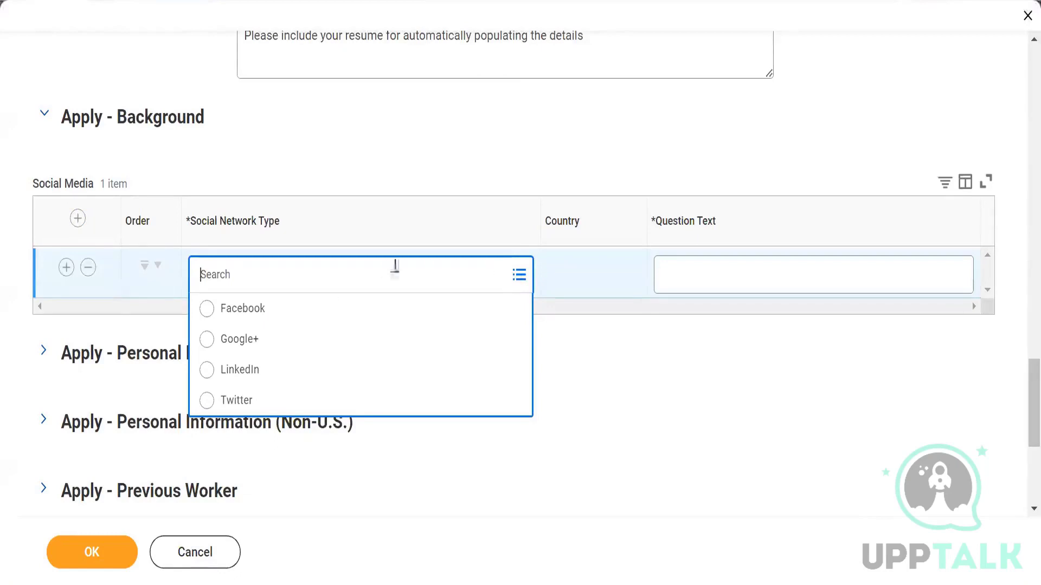
click(260, 312)
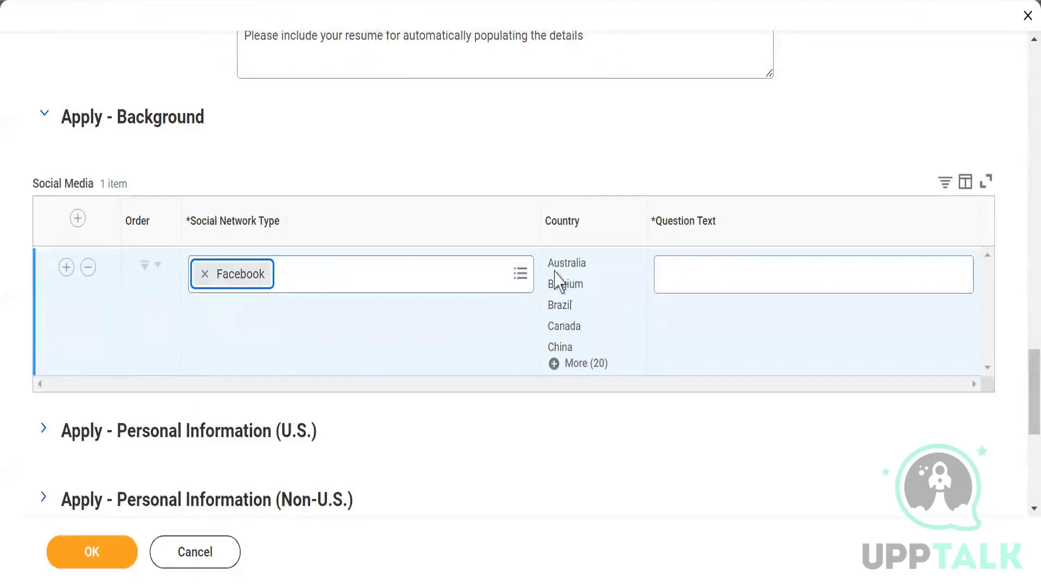
click(745, 274)
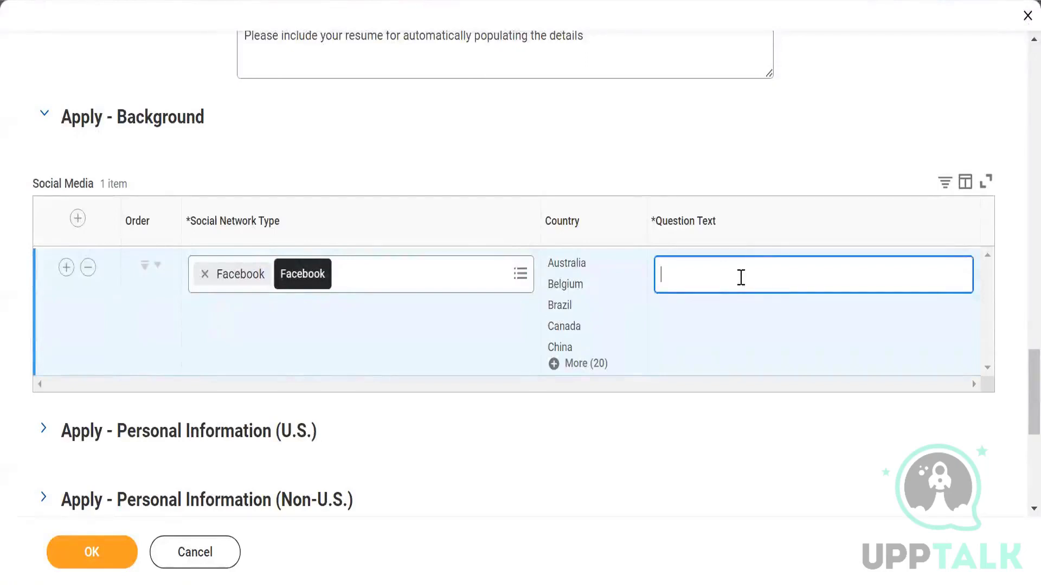
Step: Add two more Social Media rows with network types Google+ and LinkedIn
click(77, 218)
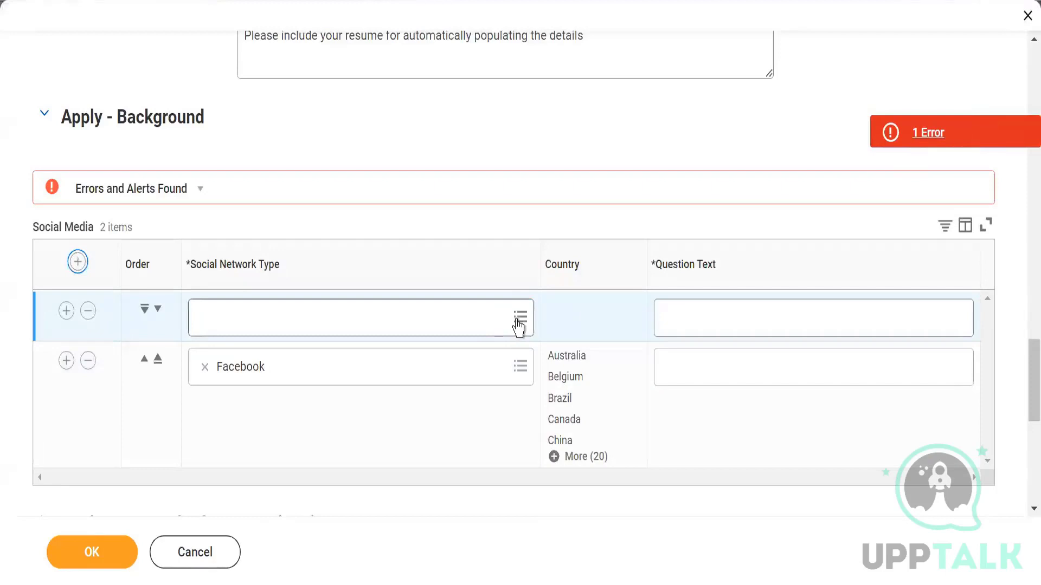
click(519, 322)
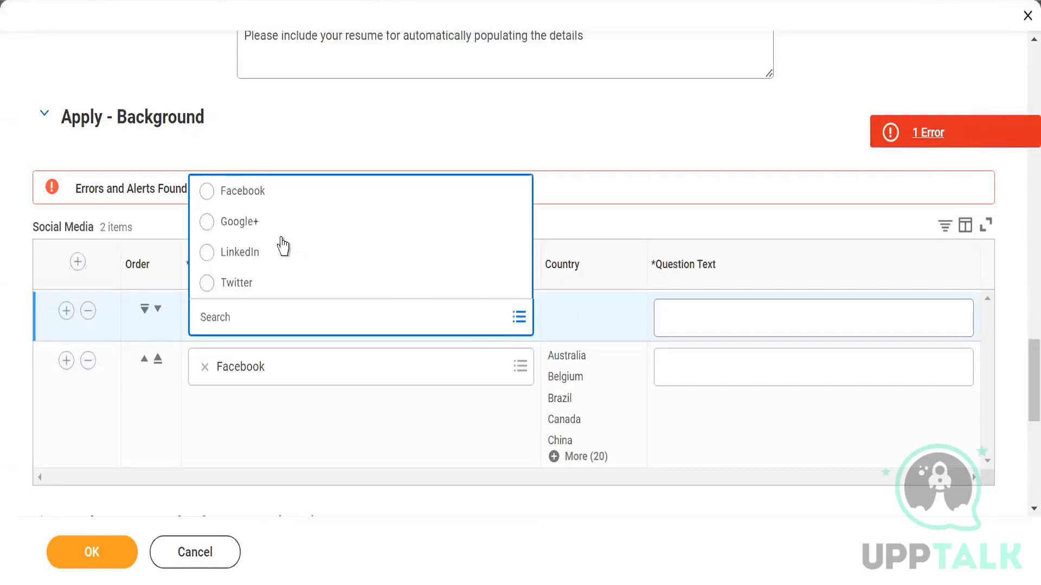
click(275, 232)
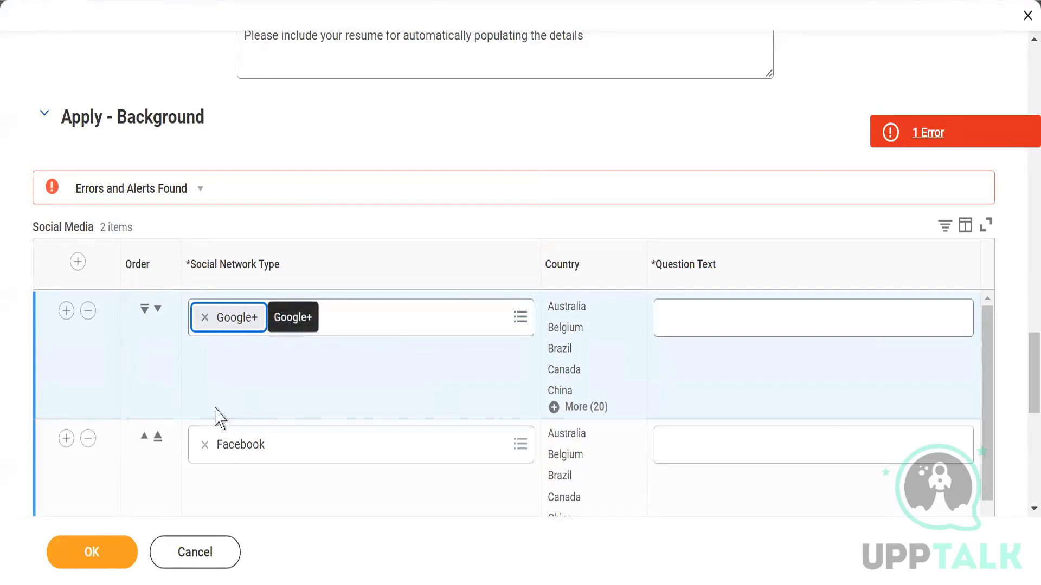
click(77, 262)
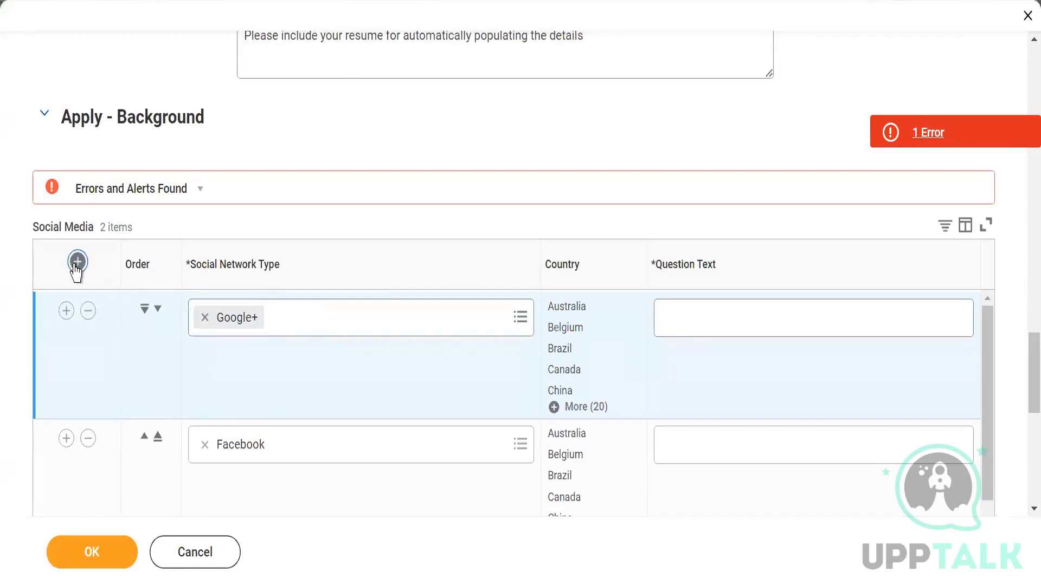
click(297, 321)
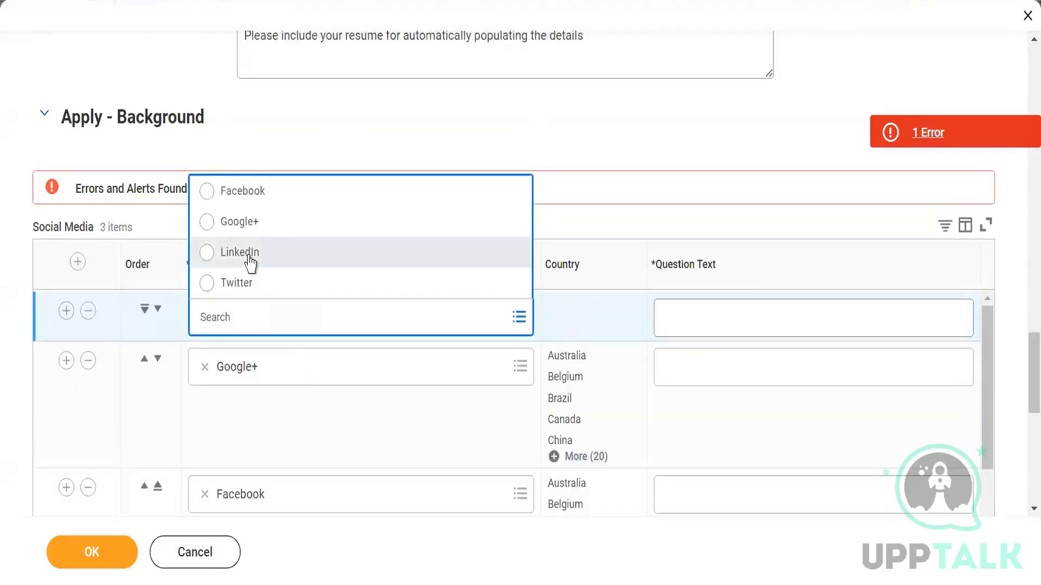
click(250, 257)
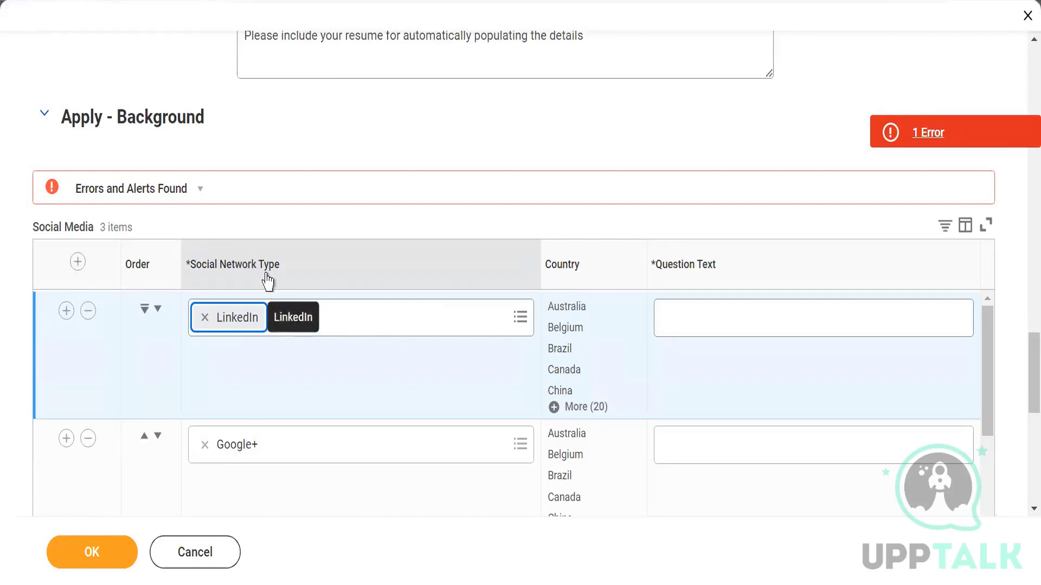
click(705, 320)
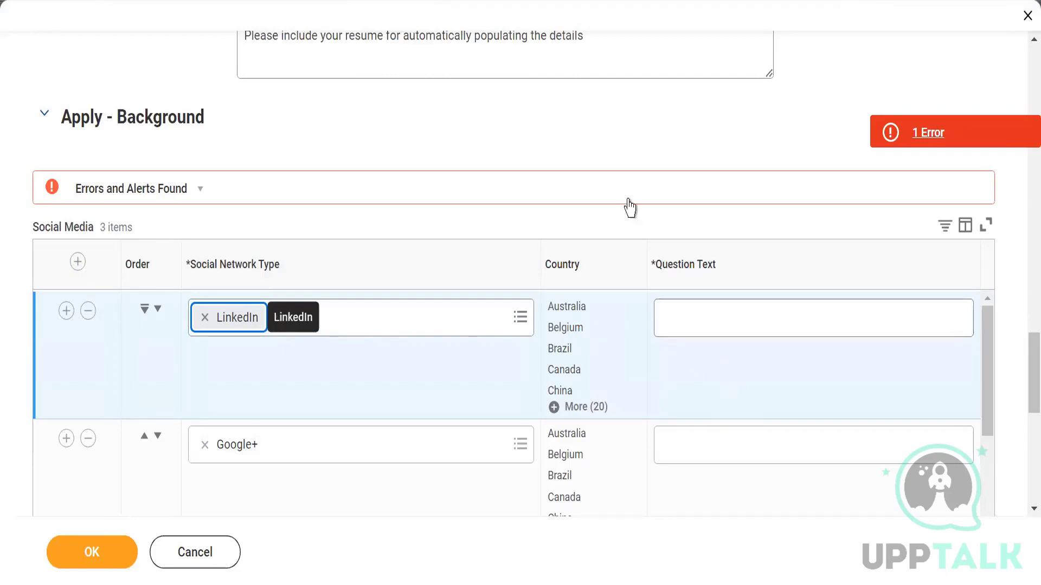
scroll(609, 210, down, 2)
Step: Expand the Apply - Personal Information (U.S.) section
scroll(107, 300, down, 3)
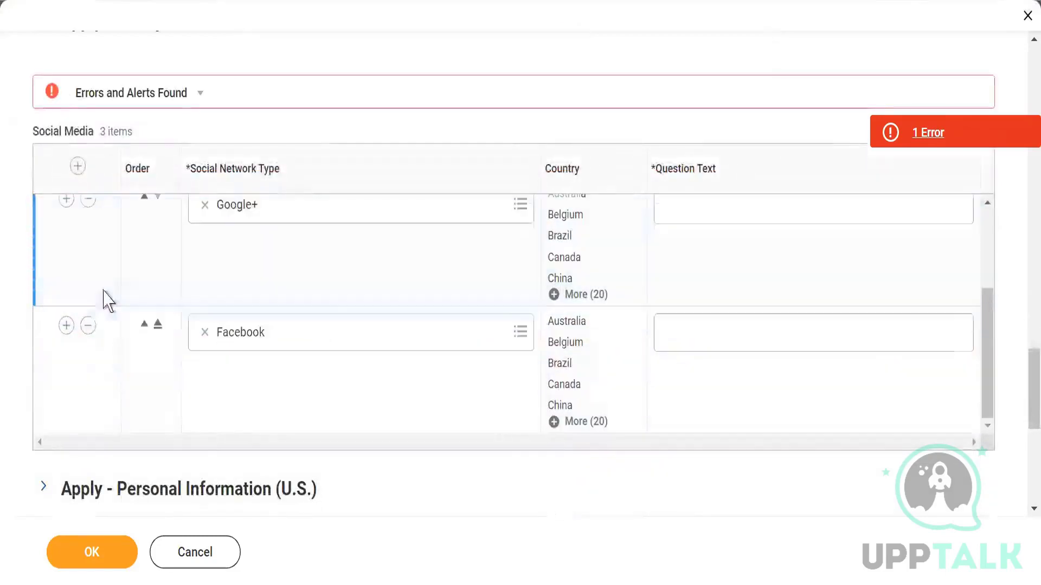
scroll(74, 325, down, 2)
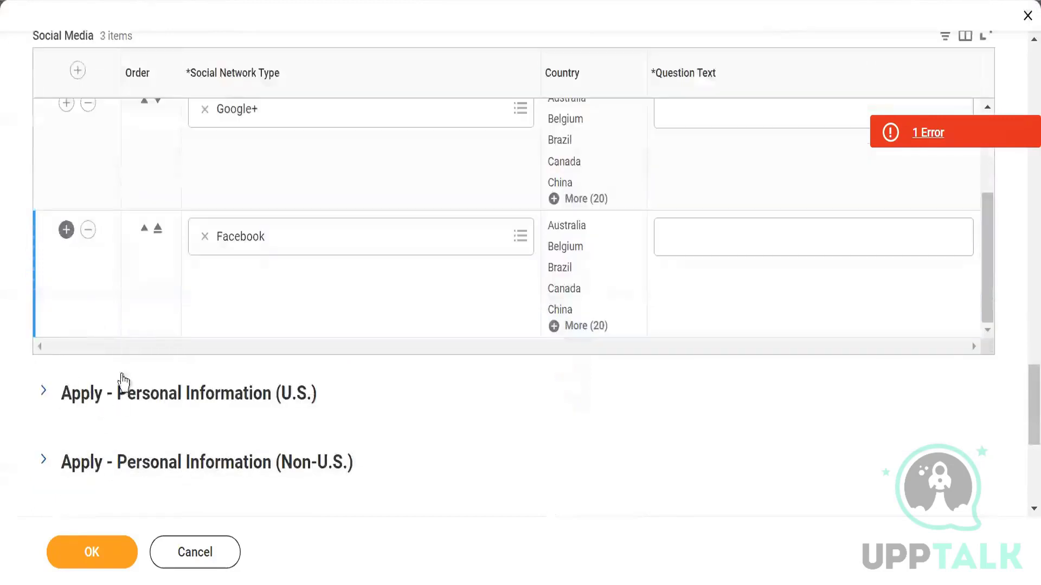
click(42, 397)
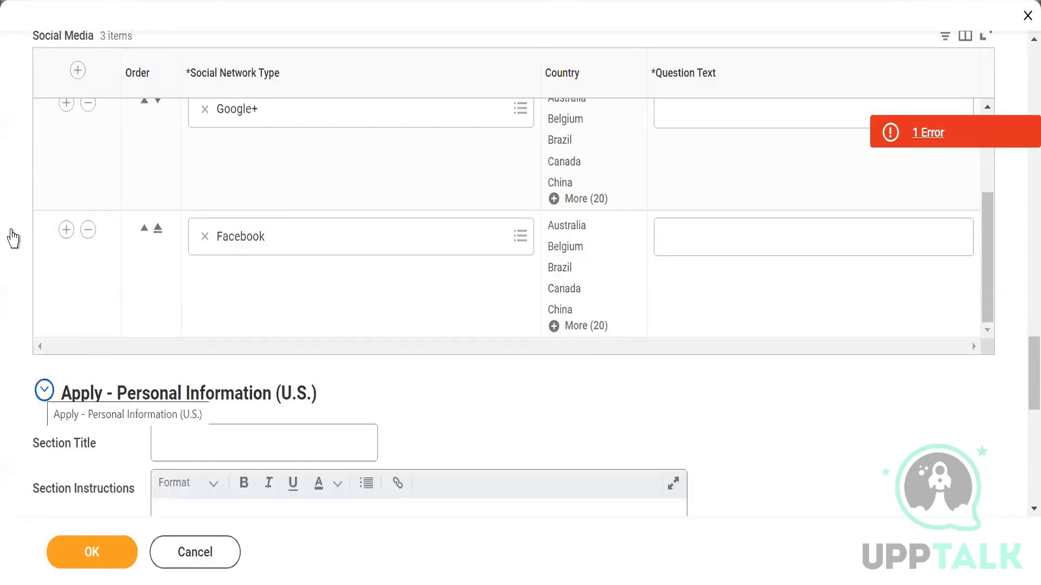
scroll(11, 233, down, 4)
scroll(12, 238, down, 4)
scroll(13, 252, up, 2)
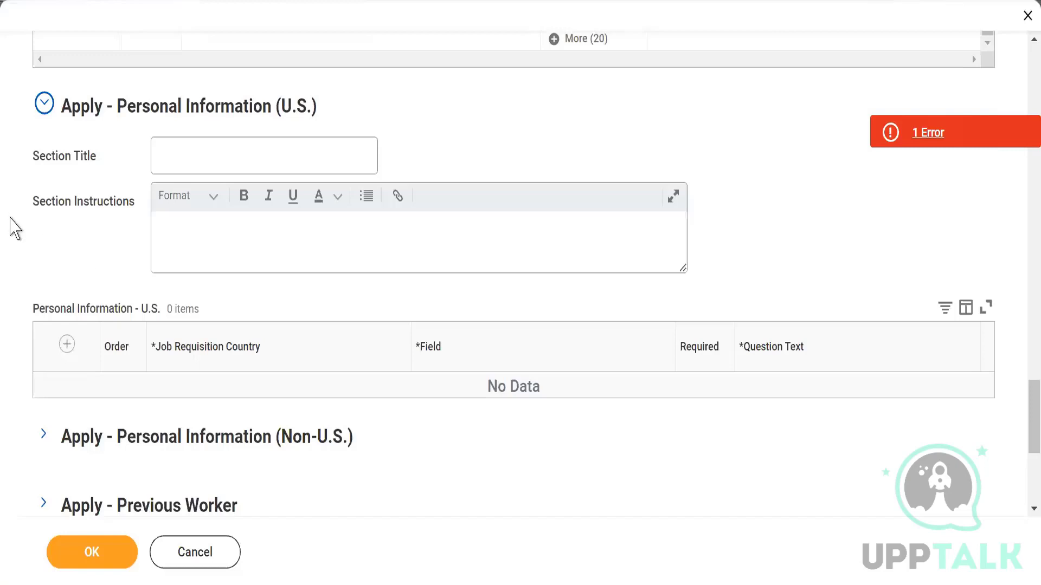
Step: Add a row with country United States of America and field Veterans Status
click(67, 345)
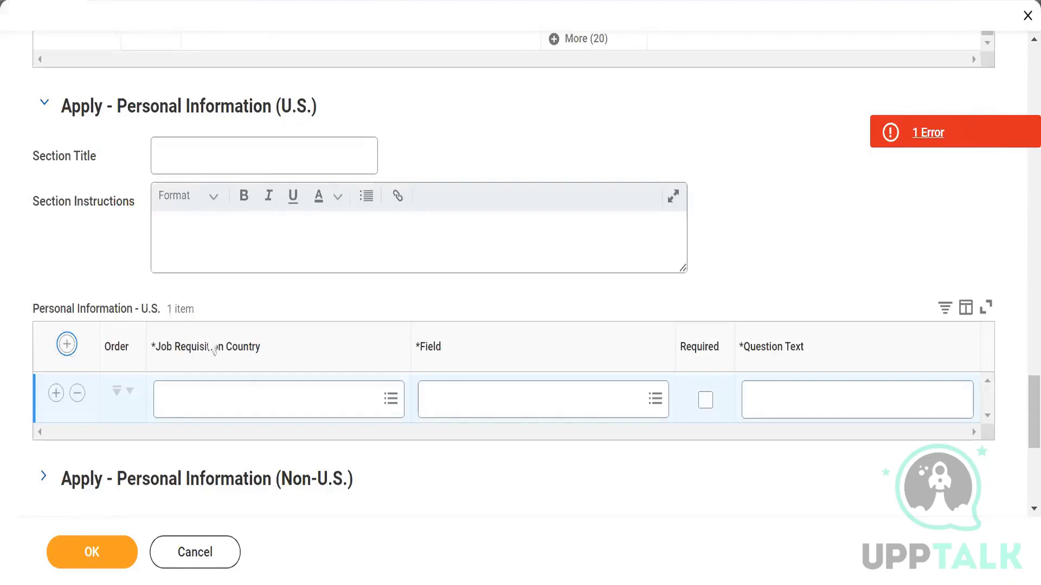
click(383, 406)
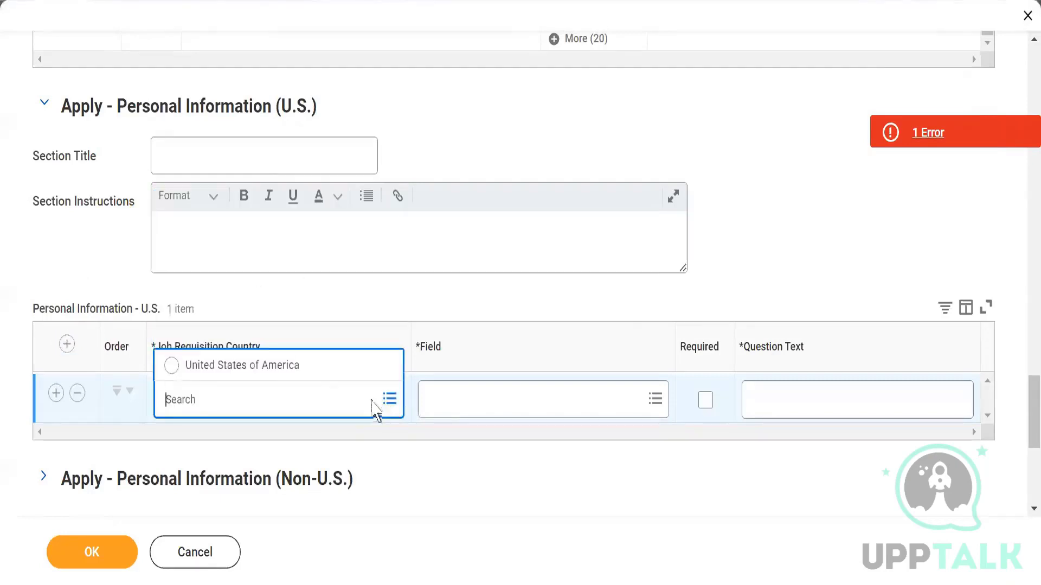
click(275, 365)
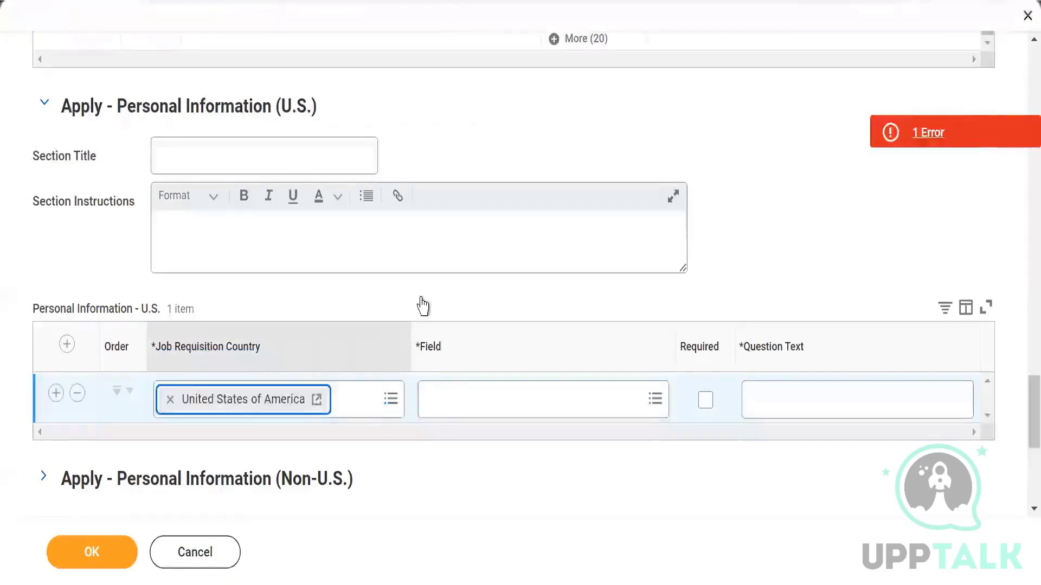
click(640, 401)
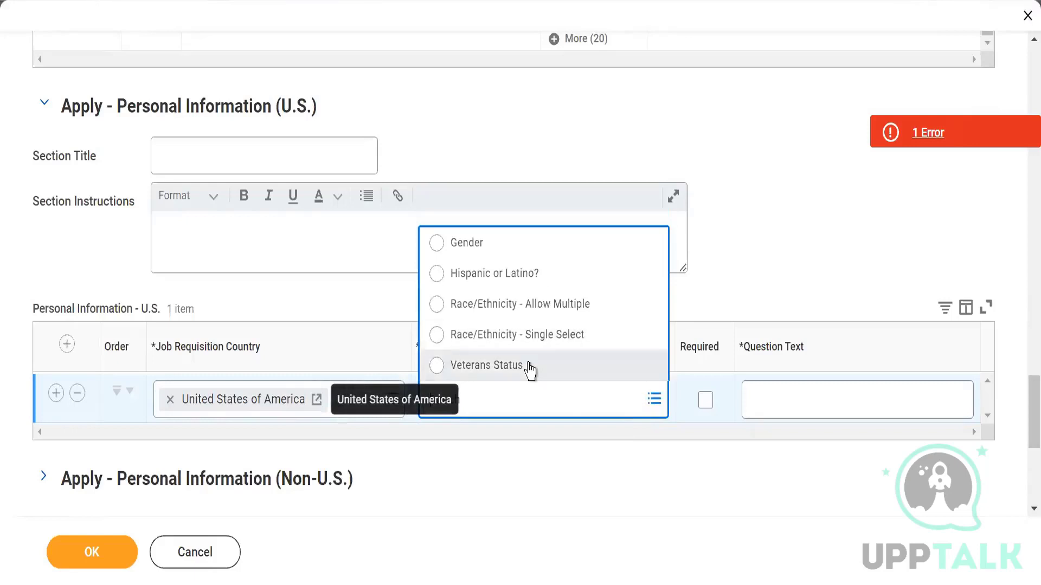
click(529, 371)
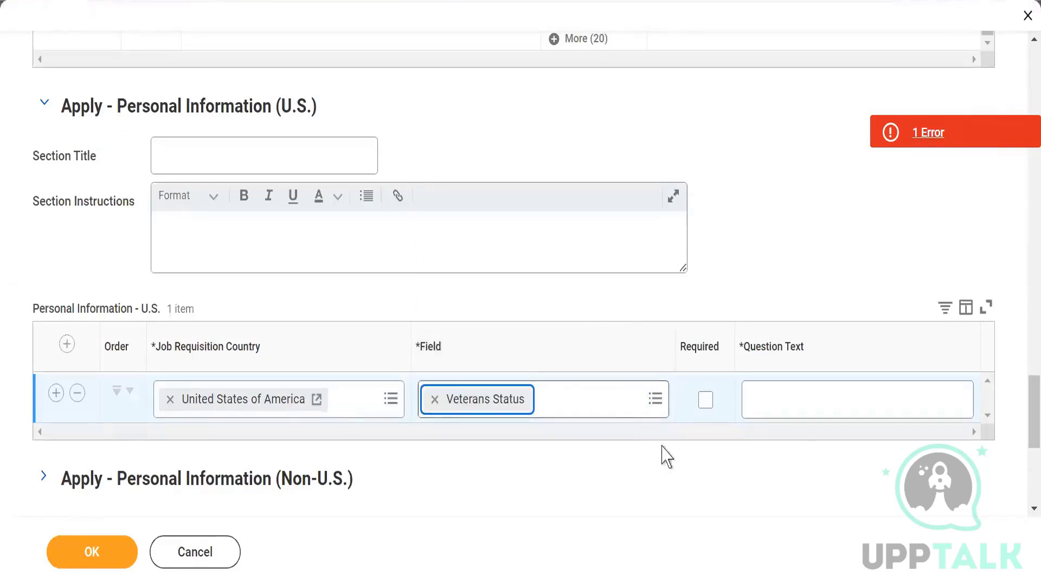
click(798, 404)
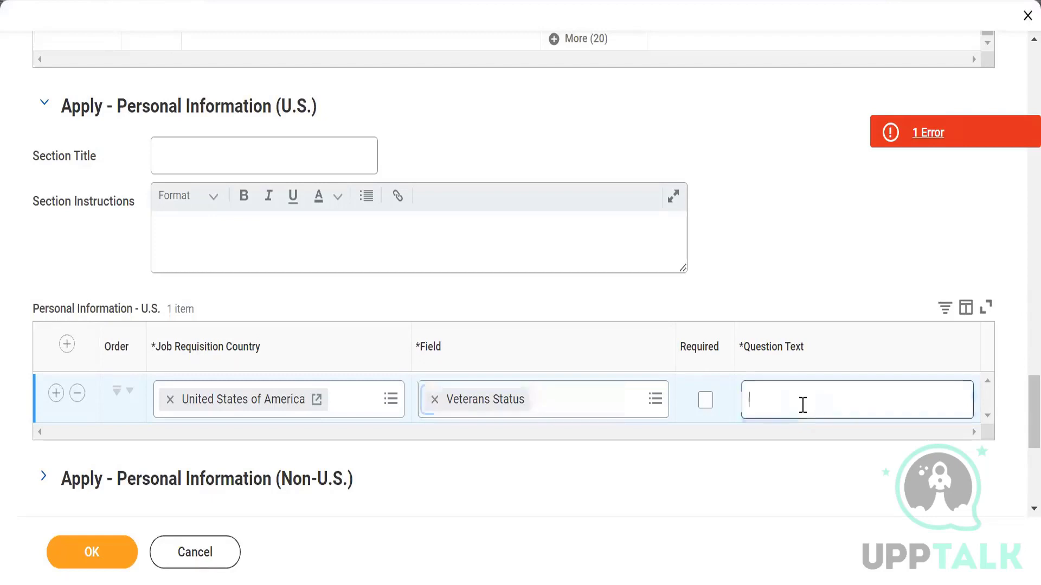
Step: Add a United States of America personal information row with Gender as its field
click(67, 344)
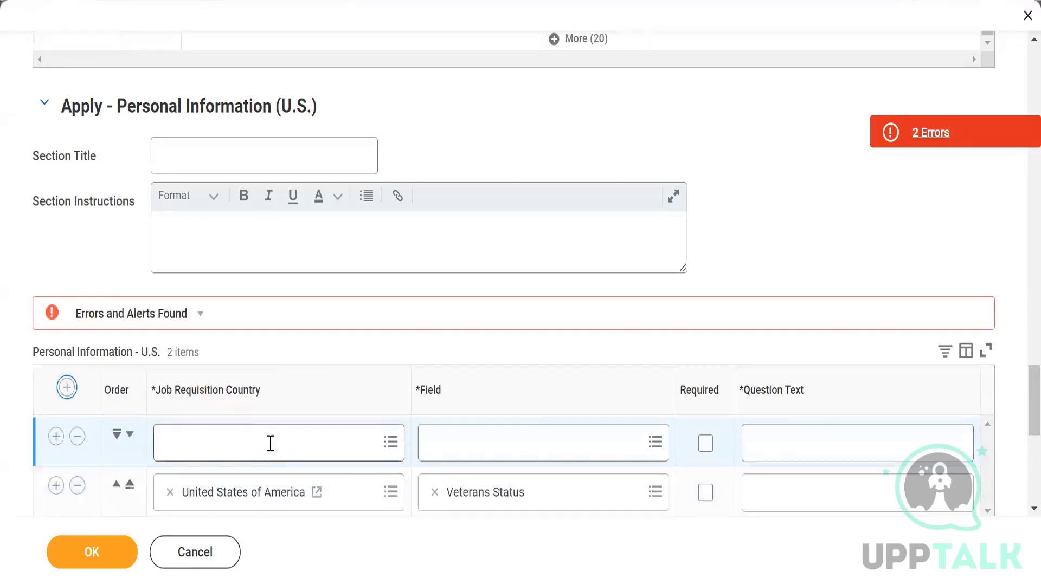
click(270, 444)
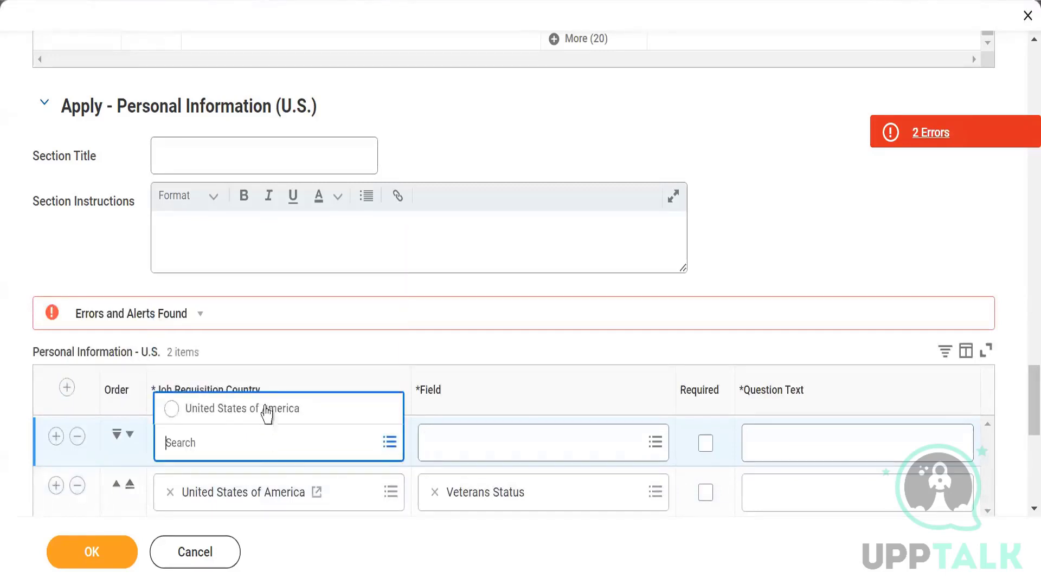
click(267, 414)
click(654, 448)
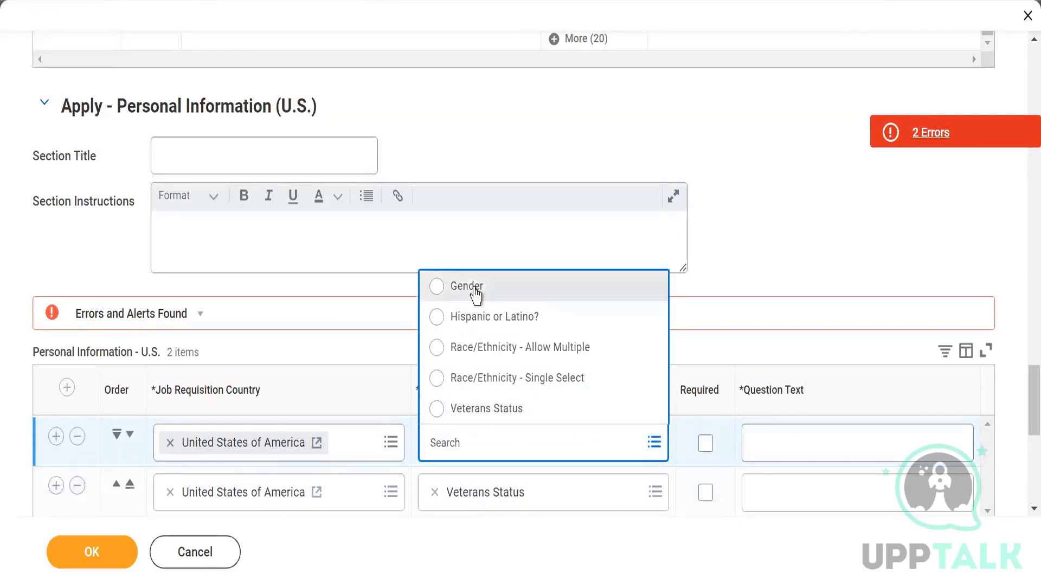
click(470, 286)
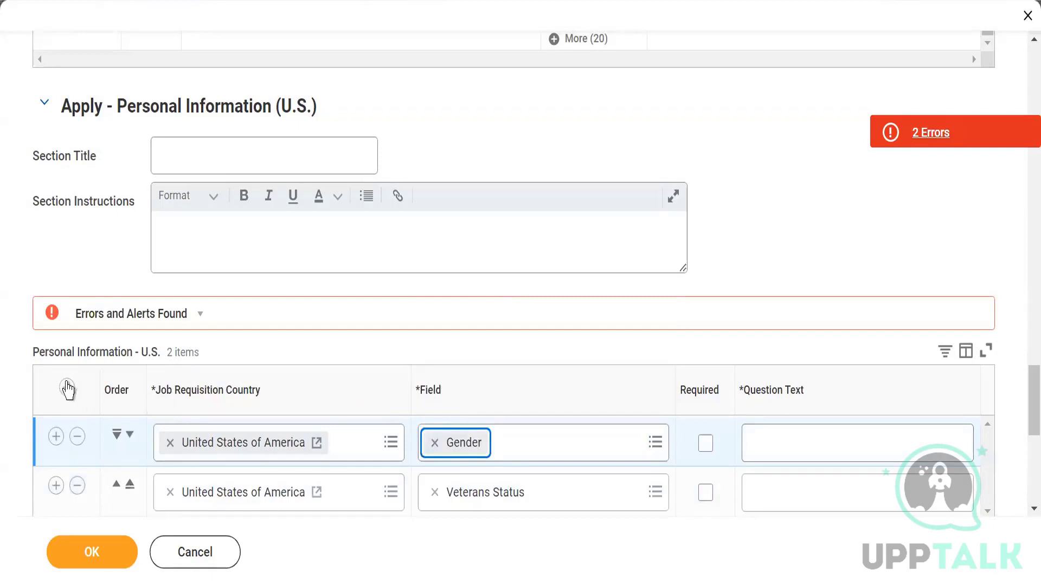
Step: Add a third personal information row, leaving its field empty
click(67, 388)
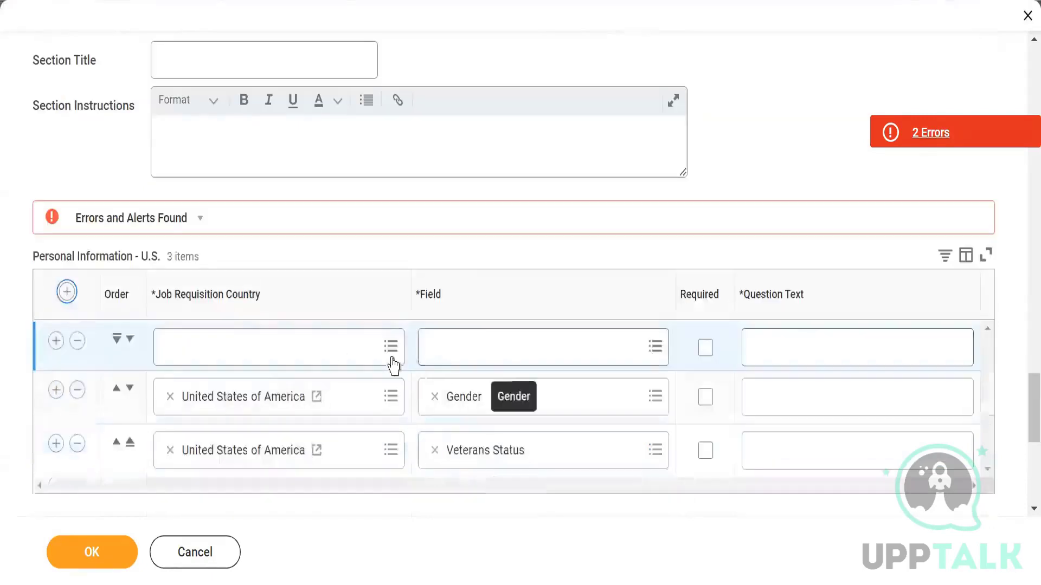
click(277, 350)
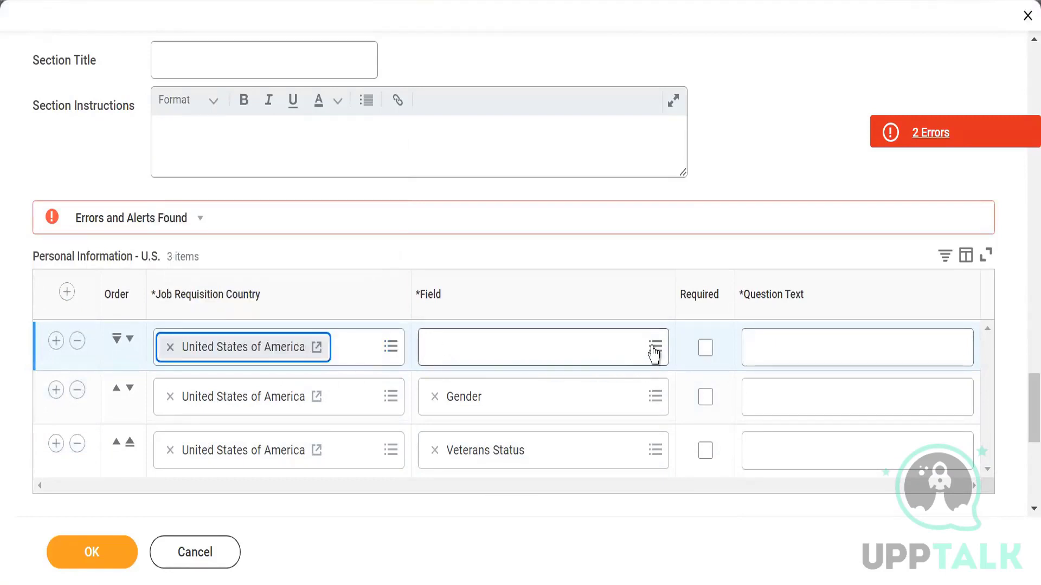
click(655, 349)
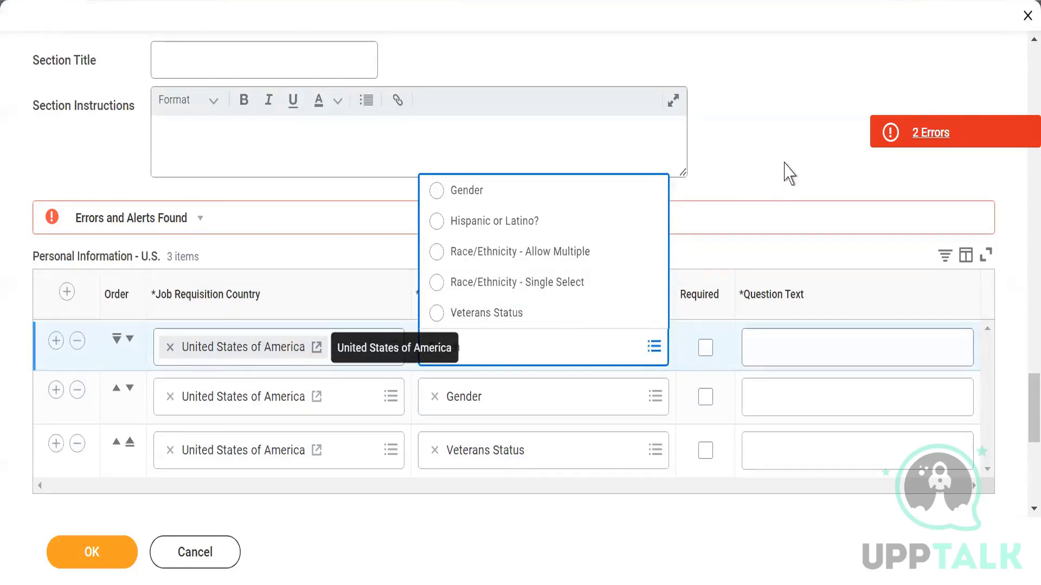
click(768, 347)
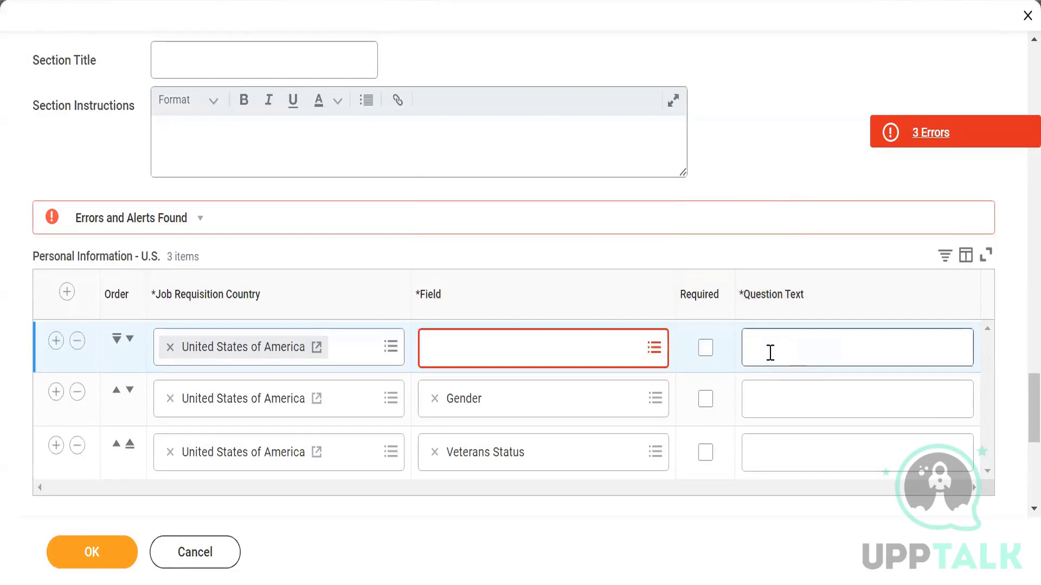
Step: Expand the Apply - Personal Information (Non-U.S.) section to reveal its empty tables
scroll(610, 453, down, 2)
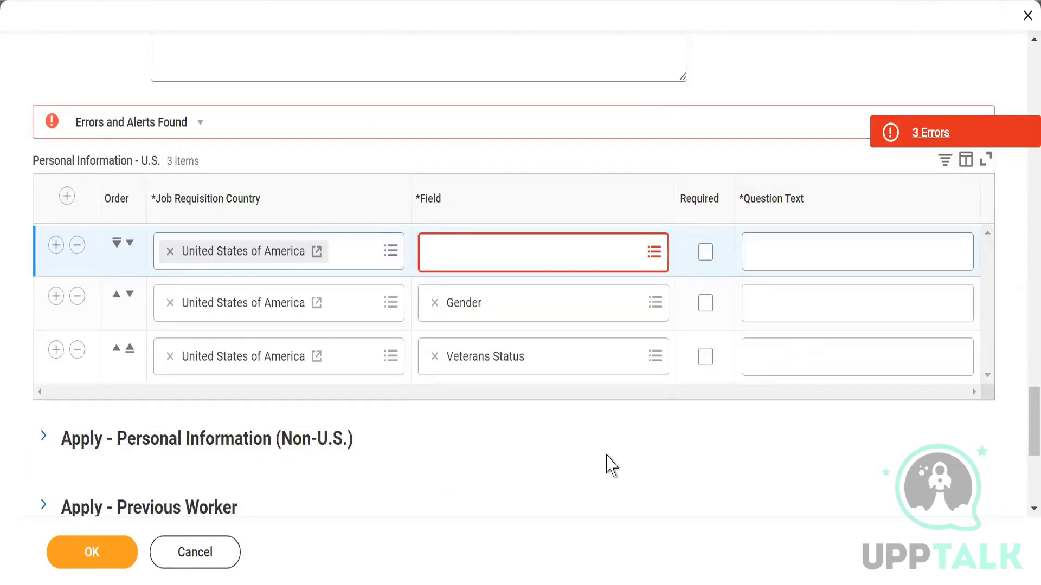
scroll(555, 446, down, 2)
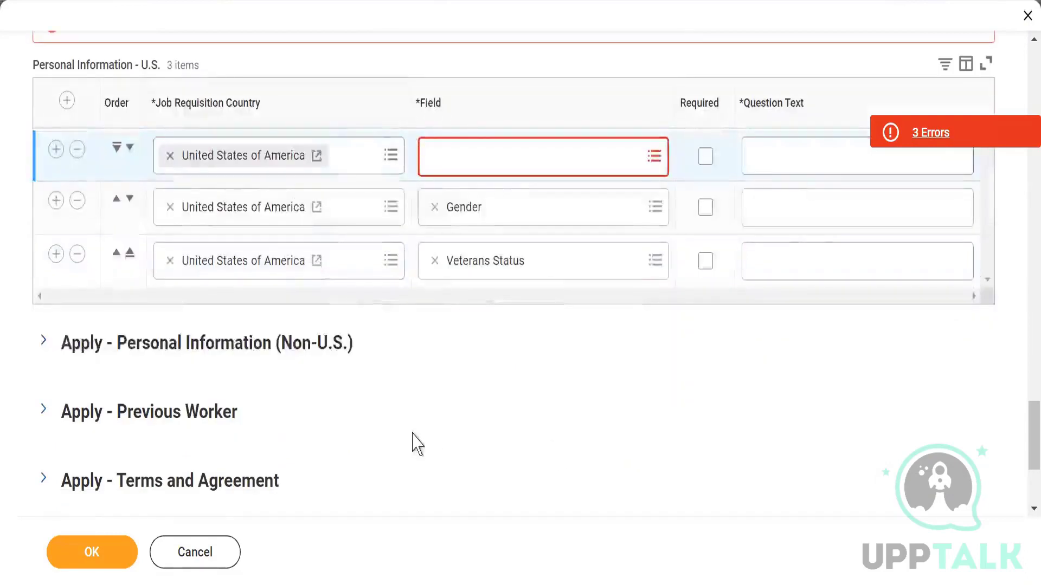
scroll(415, 443, down, 2)
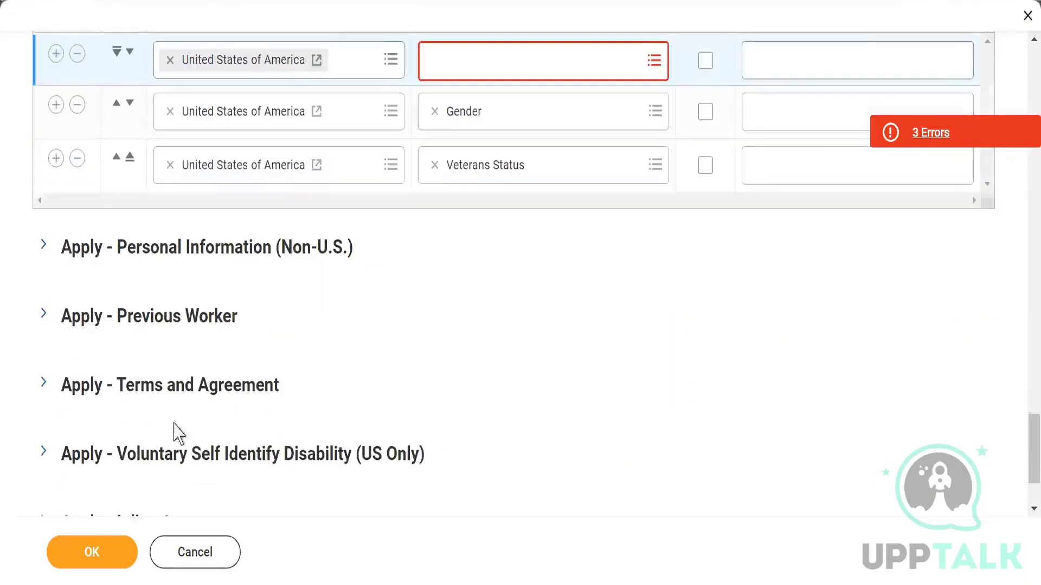
click(43, 248)
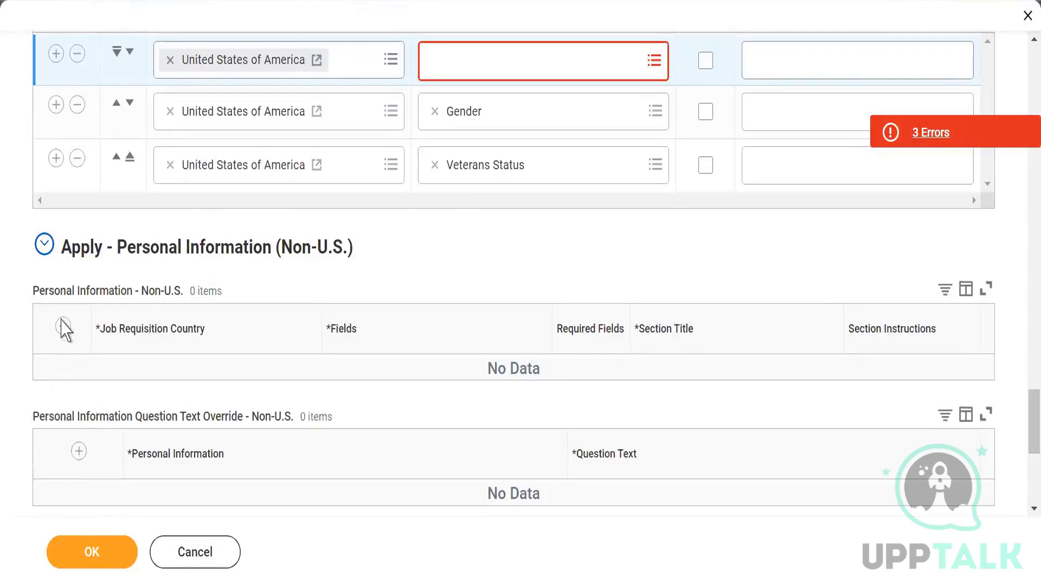
Step: Add a Date of Birth row to the Non-U.S. Question Text Override table
click(79, 451)
scroll(314, 395, down, 4)
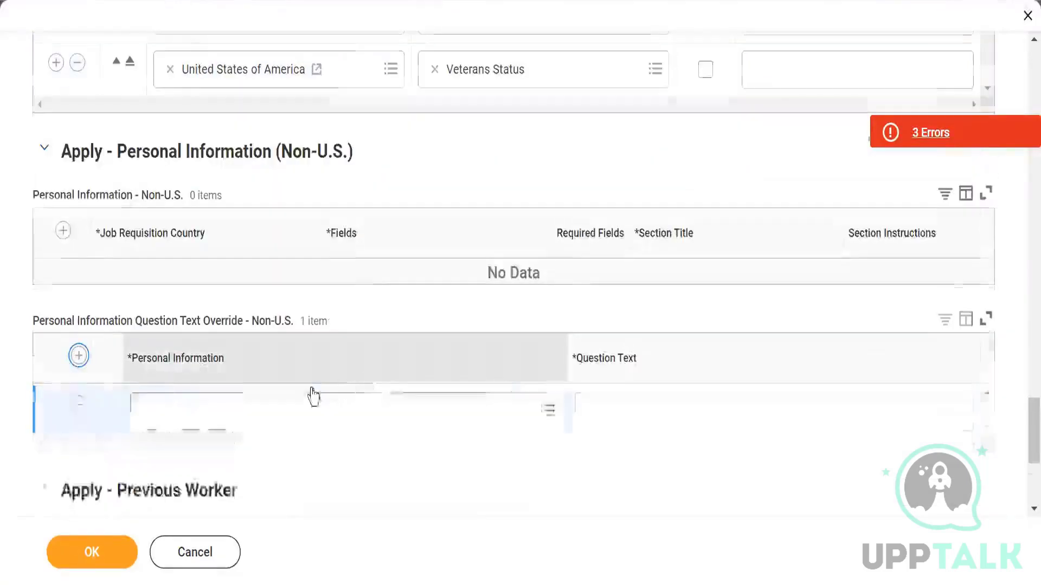
click(522, 320)
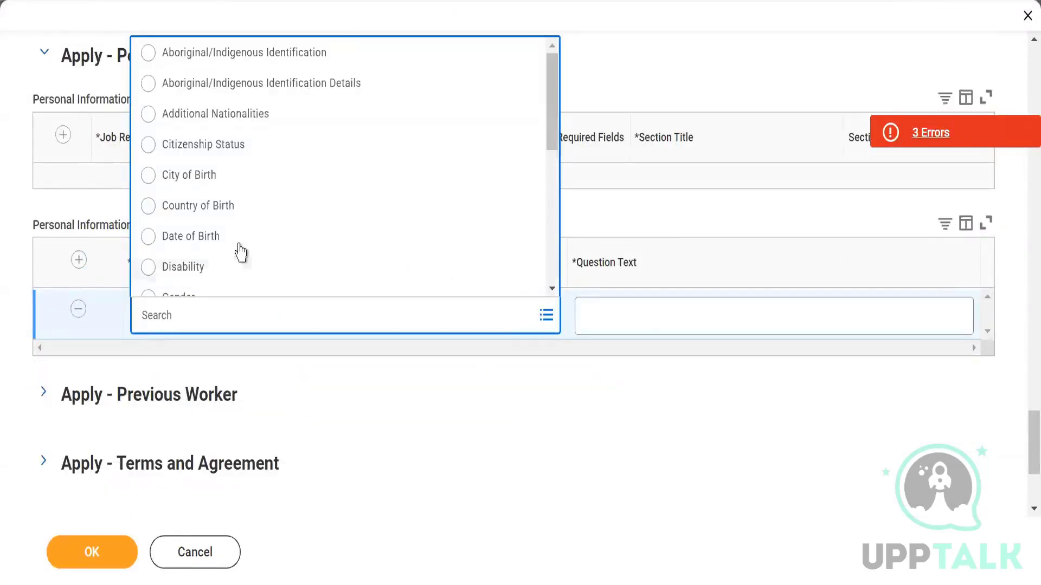
click(225, 238)
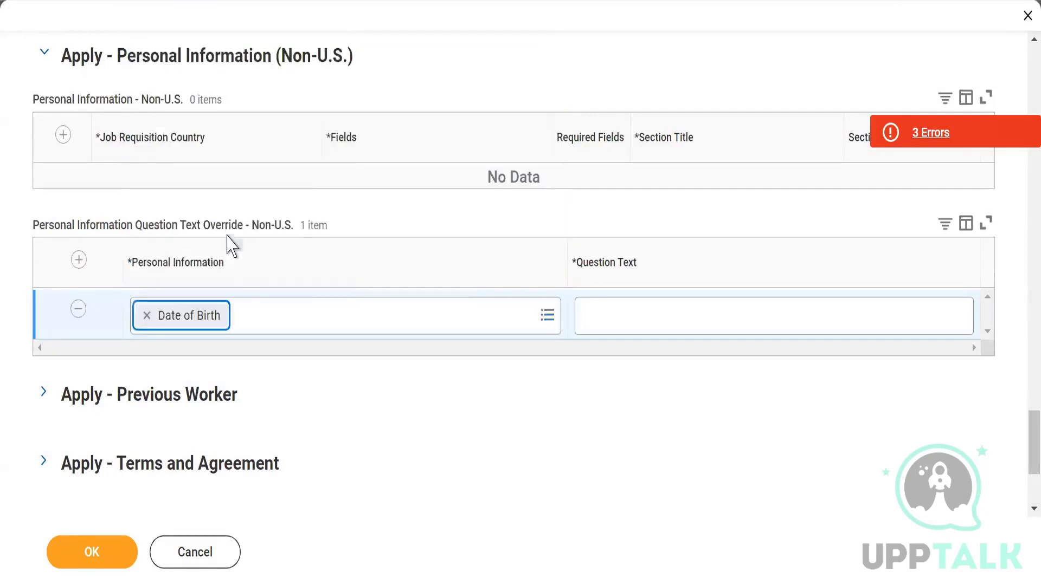
Step: Add a blank Personal Information - Non-U.S. row with no fields, then select Date of Birth's question text
click(62, 136)
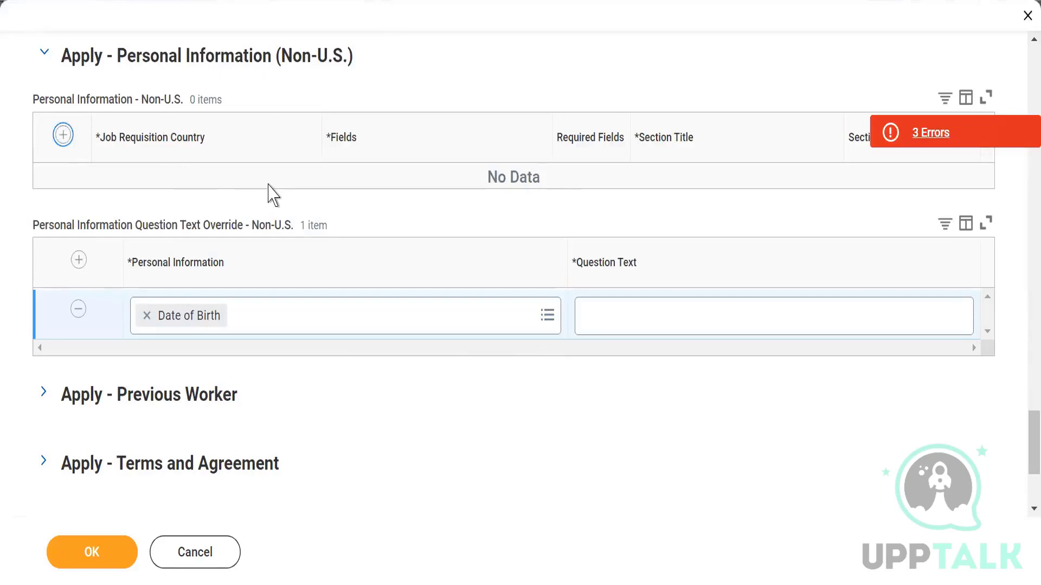
click(455, 201)
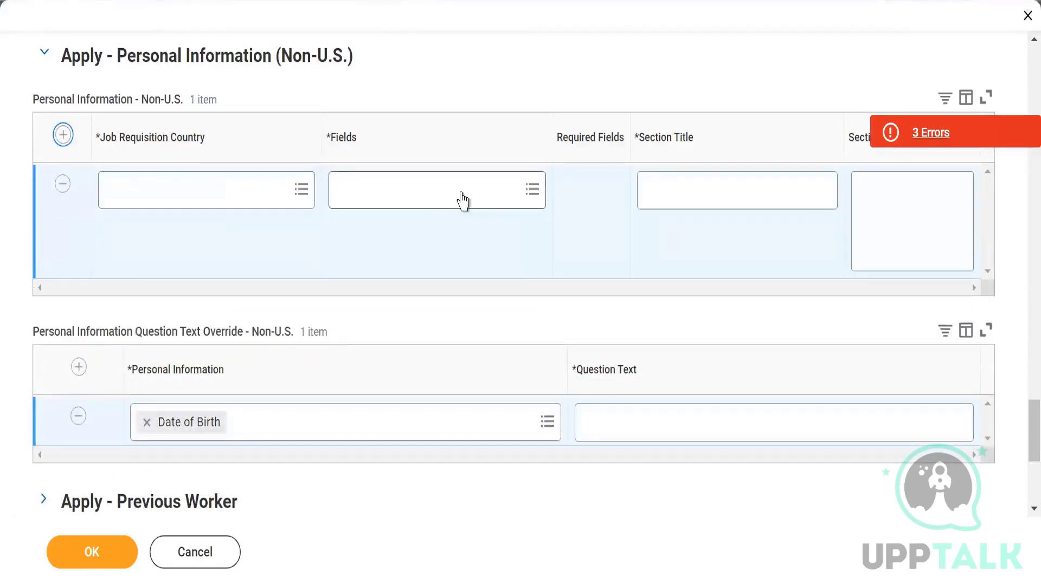
click(515, 183)
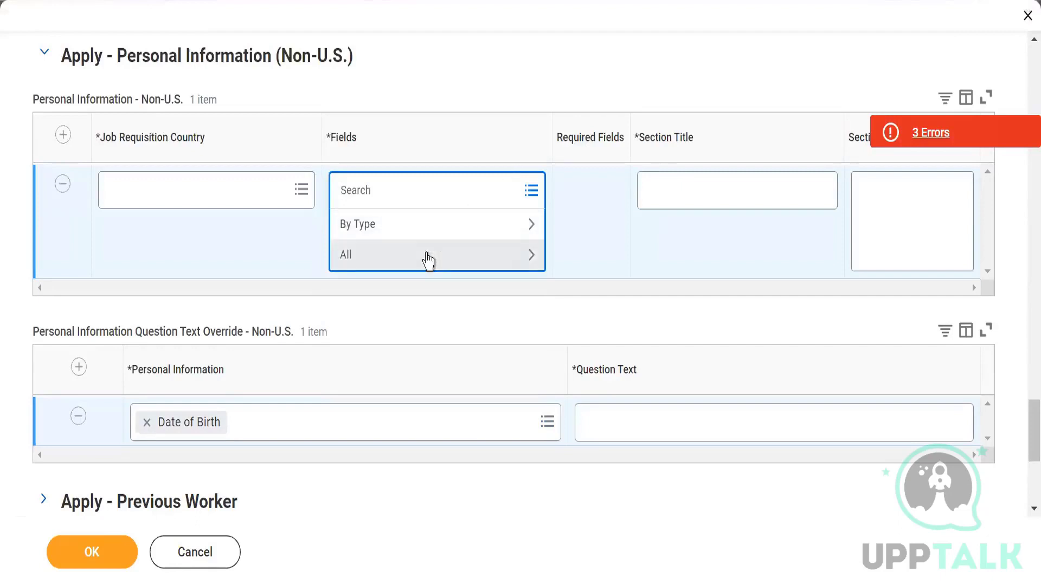
click(425, 254)
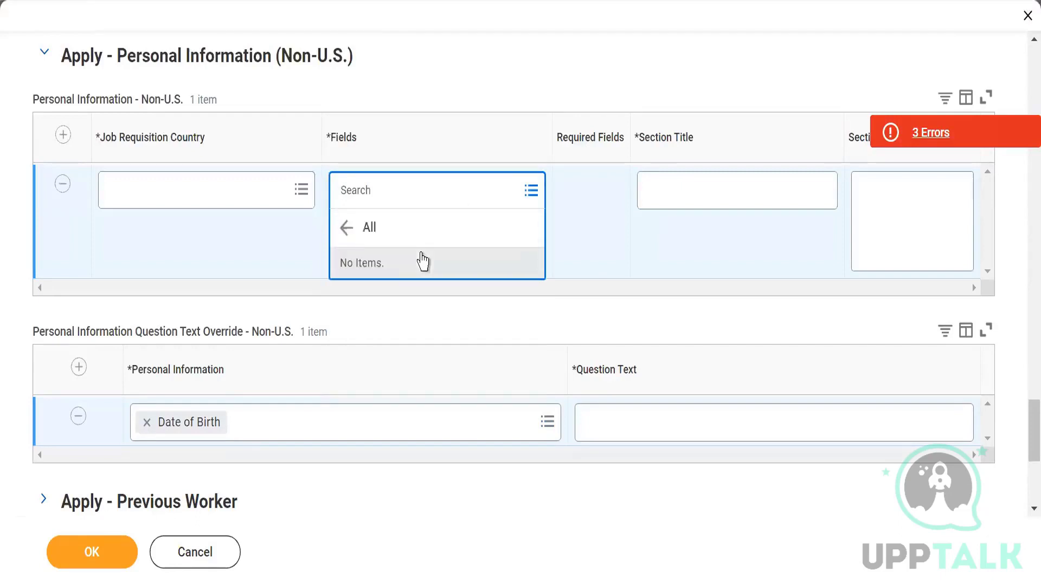
click(379, 232)
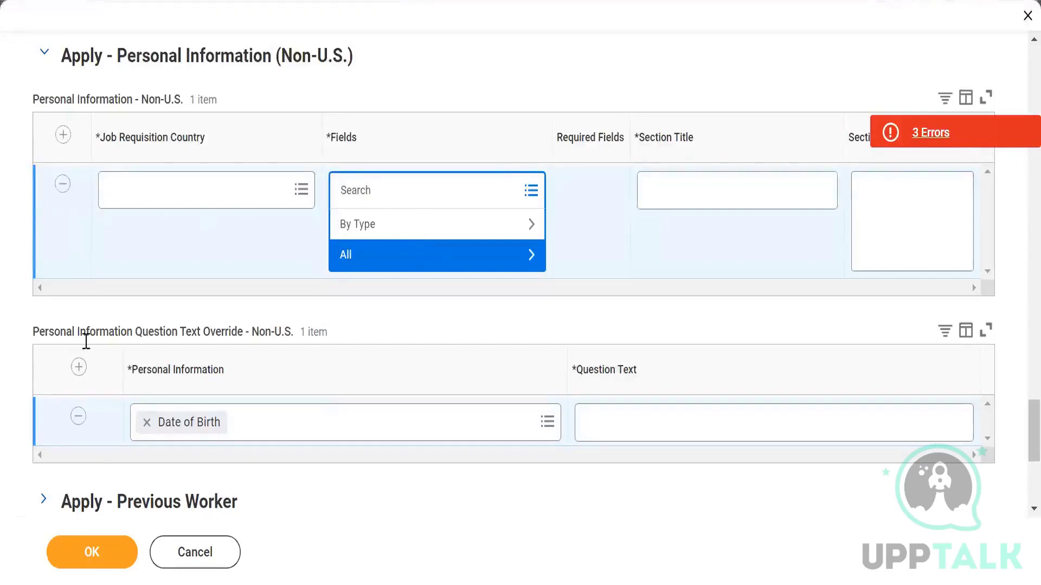
click(503, 329)
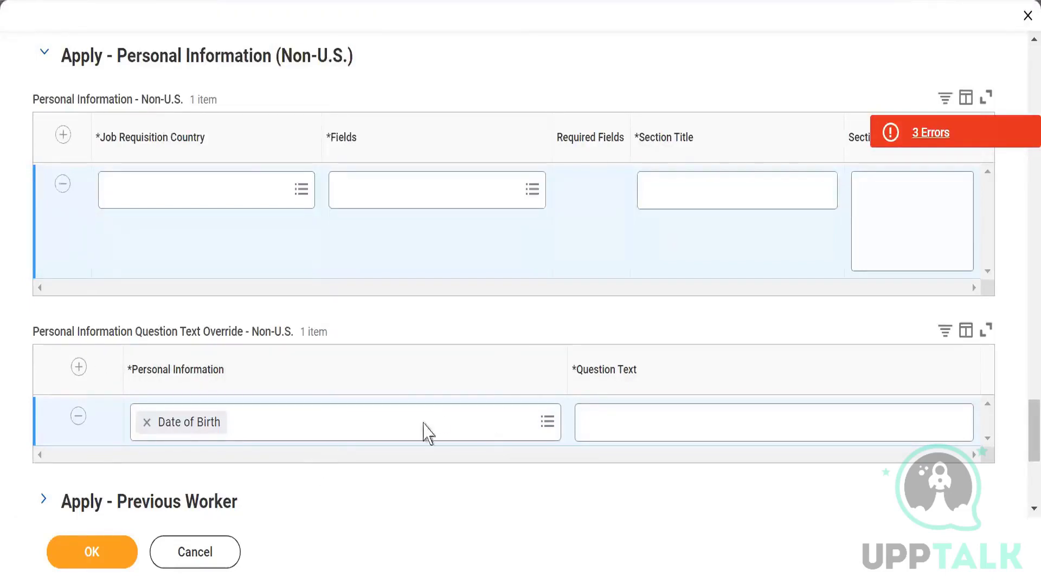
scroll(430, 410, down, 1)
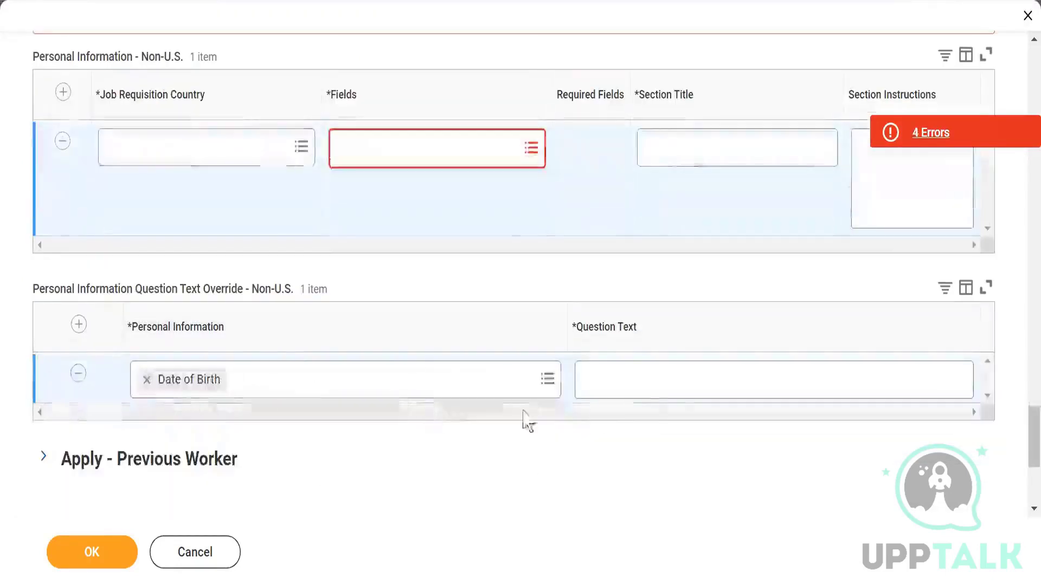
click(639, 381)
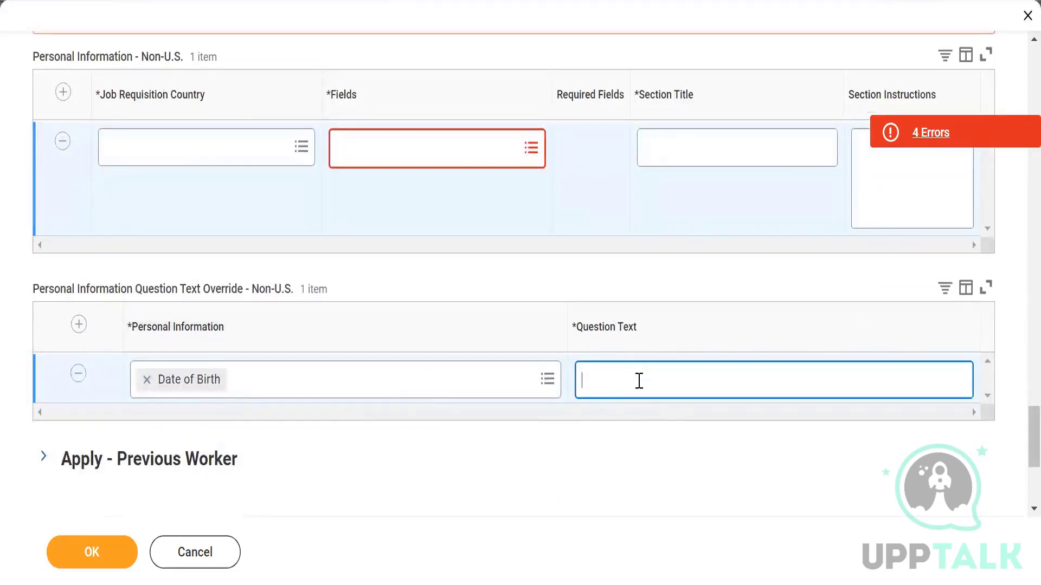
Step: Add Country of Birth as a second Non-U.S. question text override row
click(79, 325)
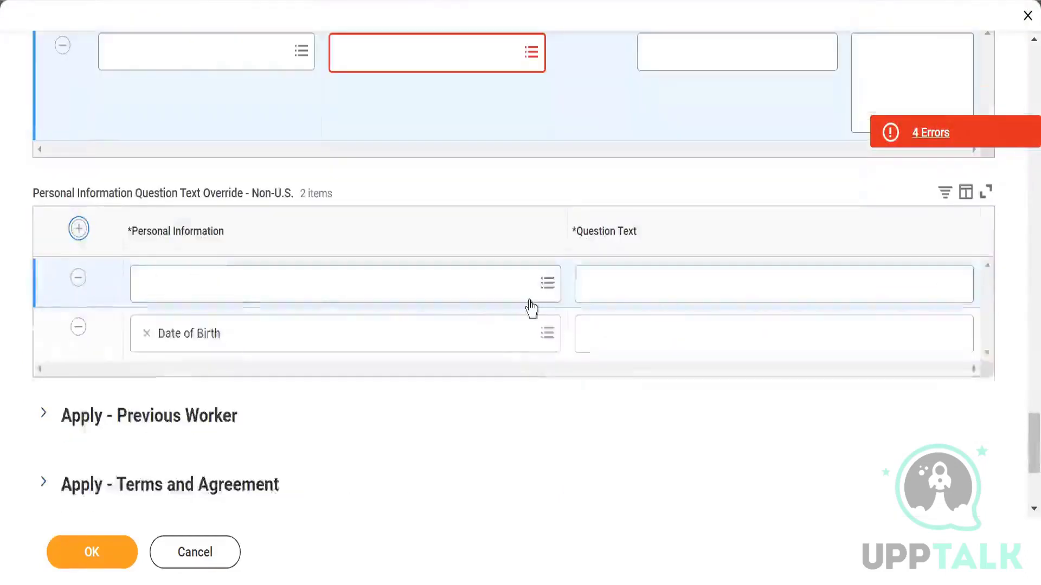
click(547, 331)
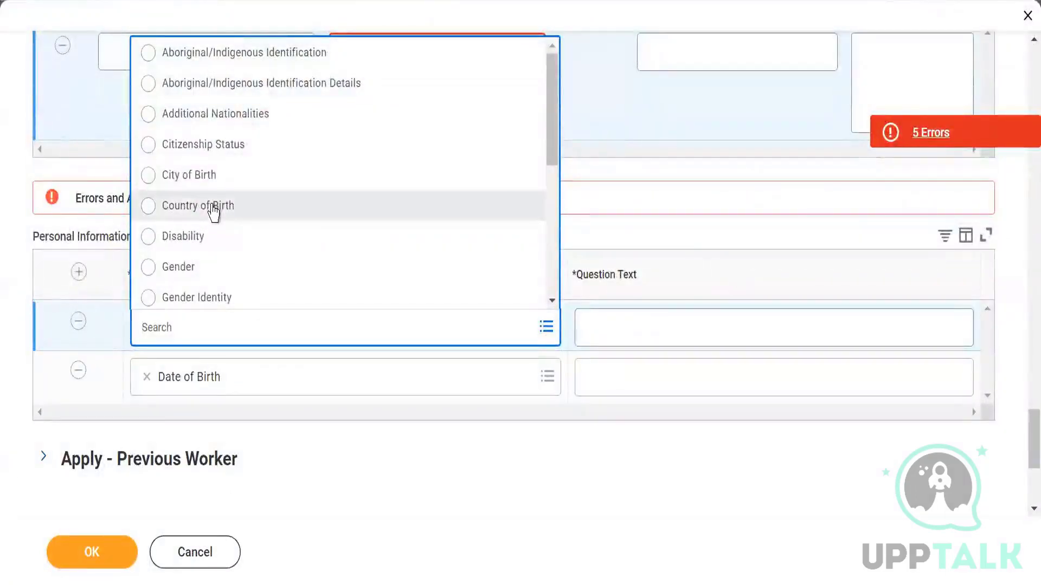
click(213, 209)
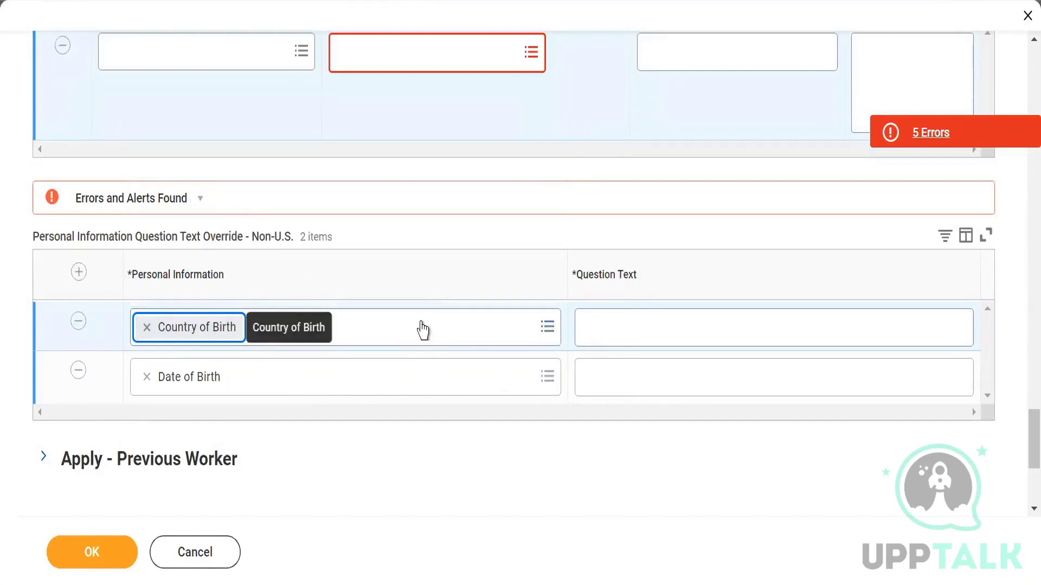
scroll(260, 366, down, 2)
scroll(52, 317, down, 3)
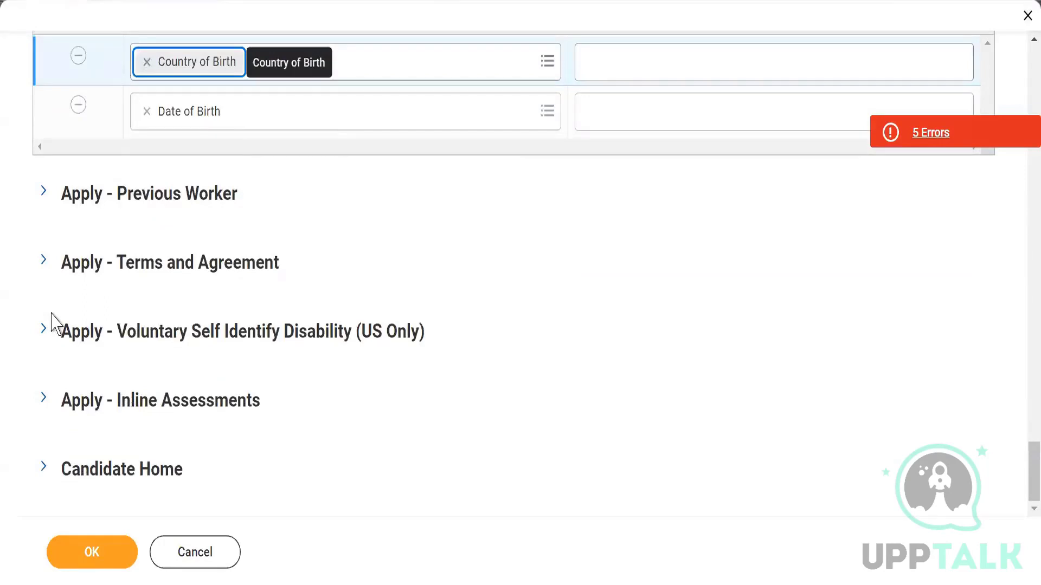
Step: Expand Apply - Previous Worker, enable Previous Worker Verification, and add an empty question row
click(44, 195)
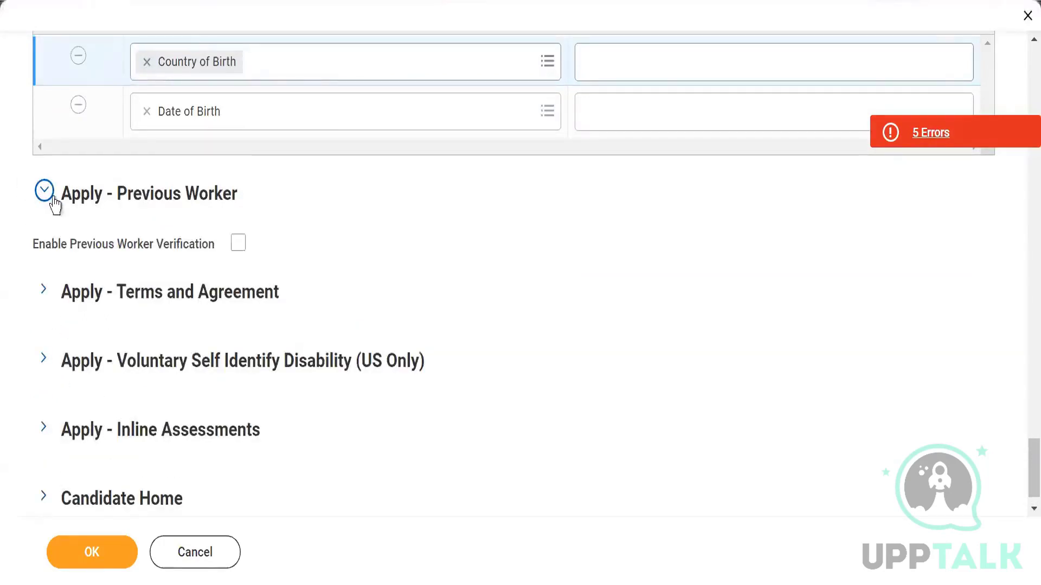
click(239, 254)
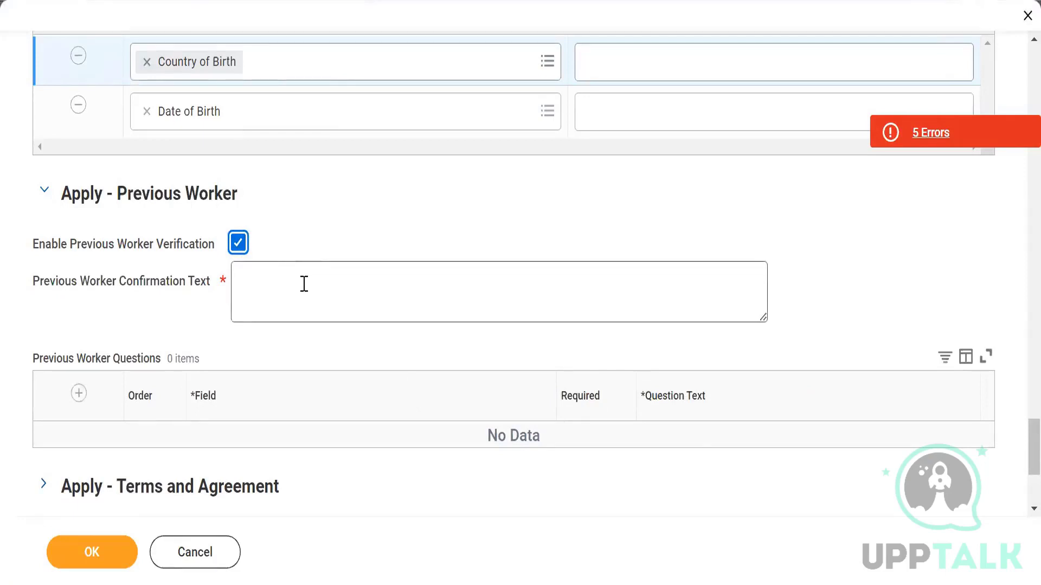
click(79, 394)
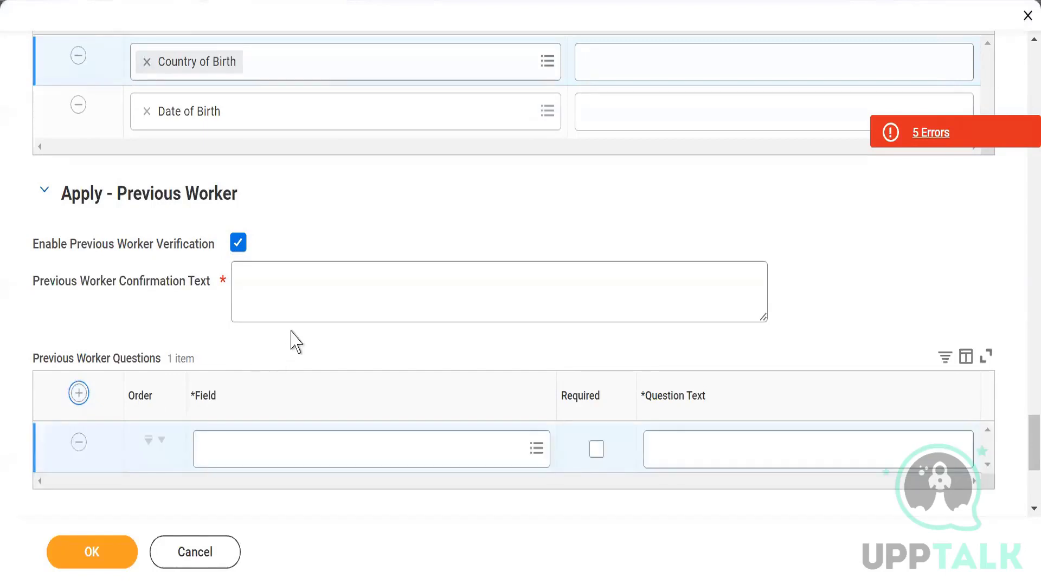
click(535, 461)
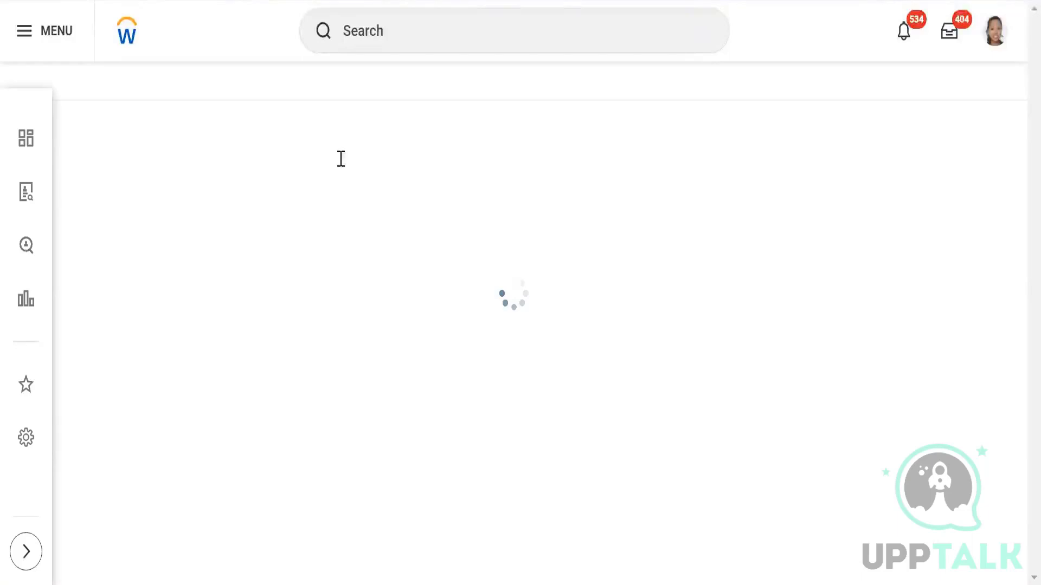
Step: Re-enable Previous Worker Verification and add an Employee ID previous worker question
scroll(290, 358, down, 10)
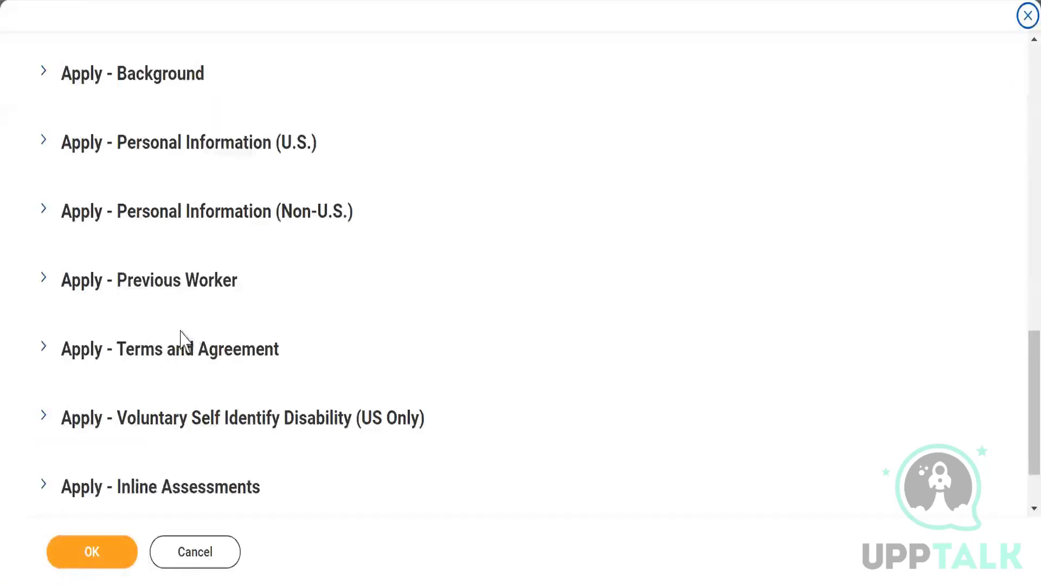
scroll(97, 335, down, 2)
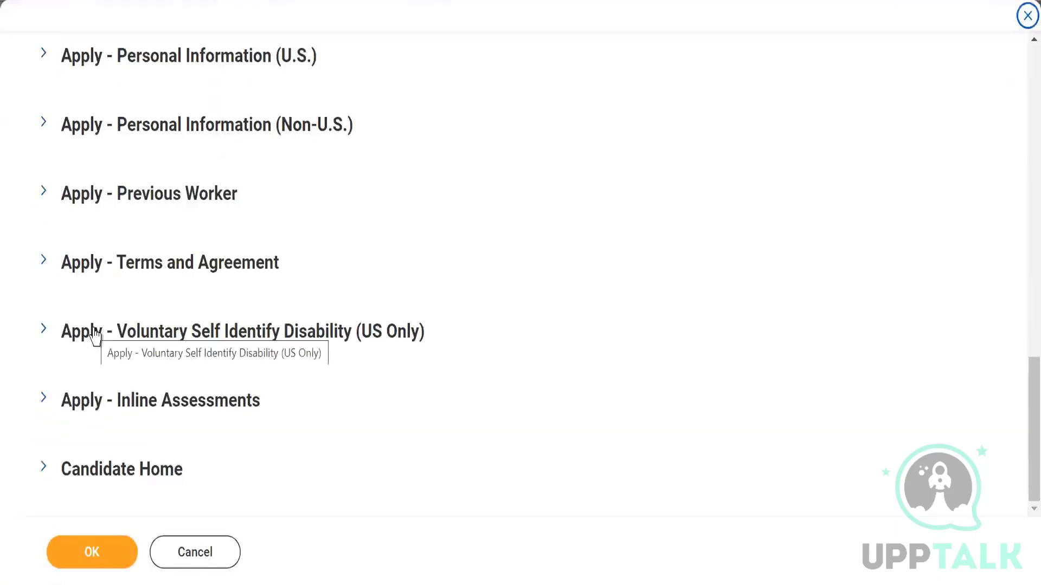
click(43, 194)
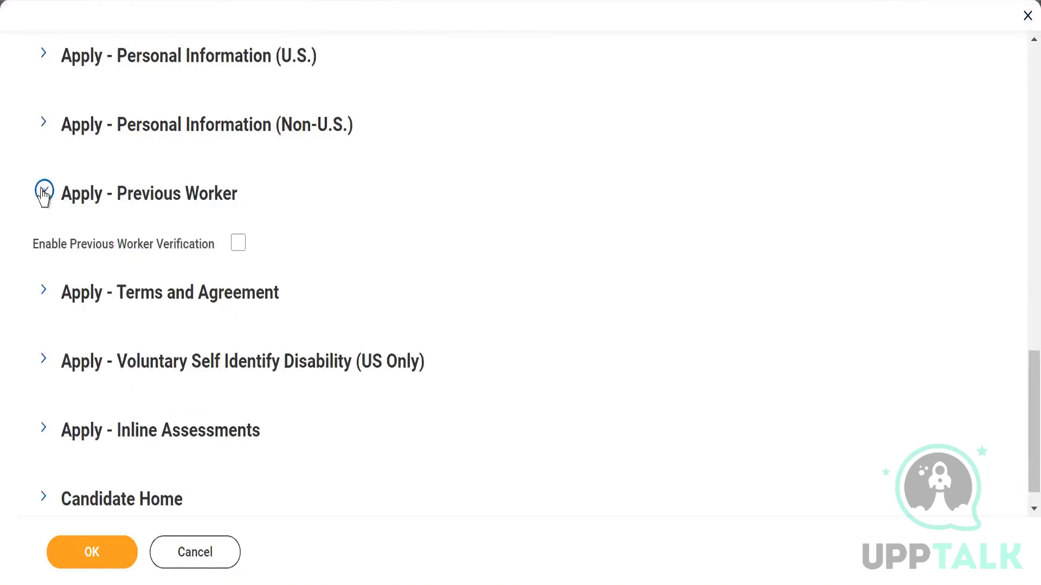
click(239, 248)
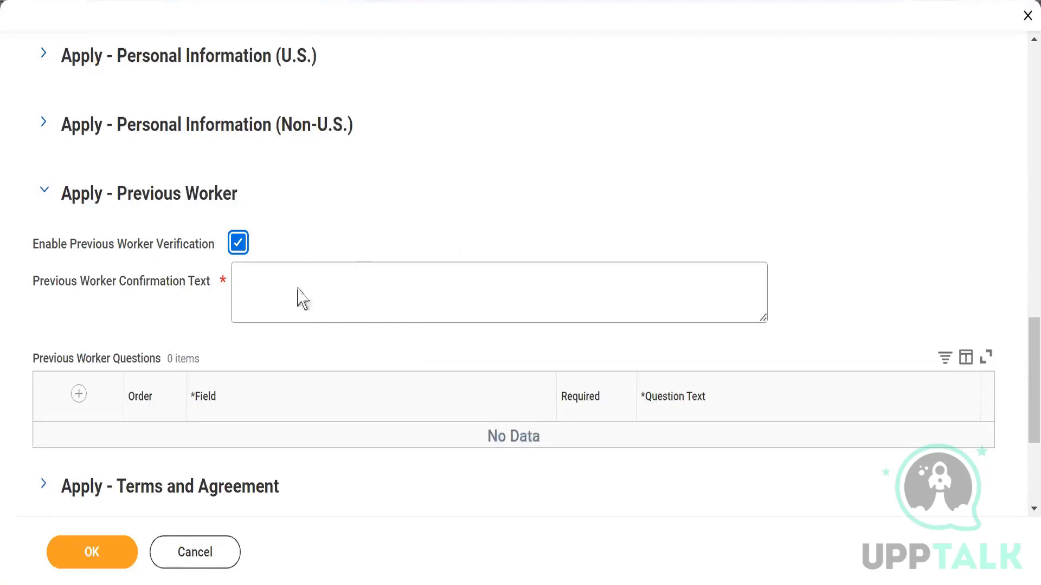
scroll(302, 298, down, 3)
click(79, 205)
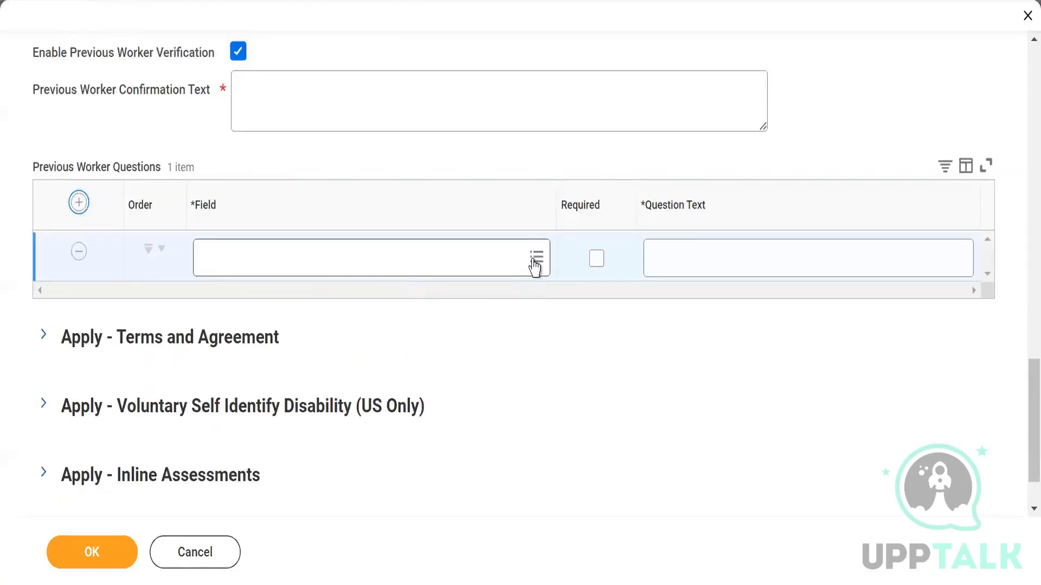
click(535, 258)
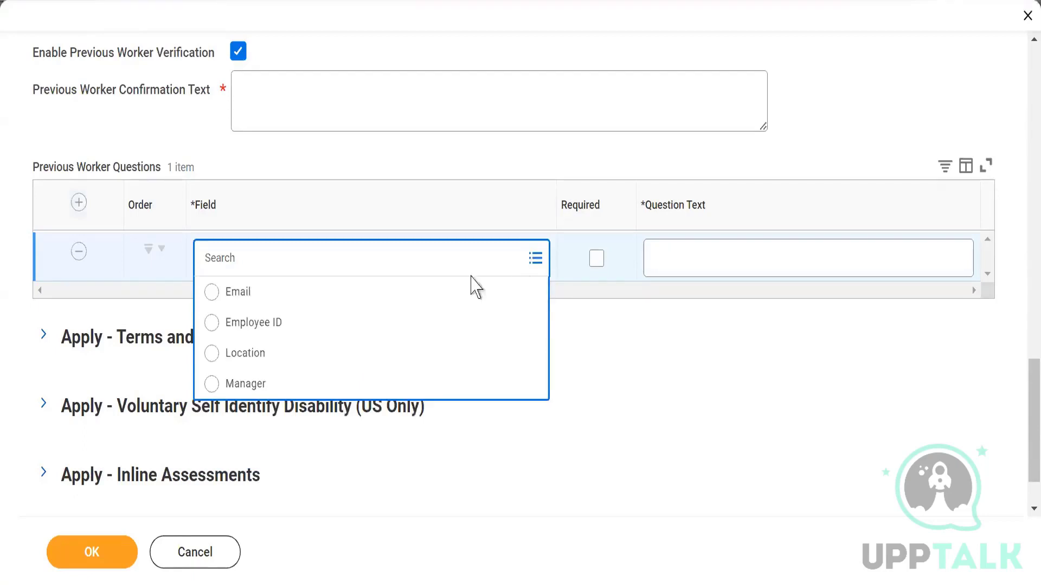
click(265, 324)
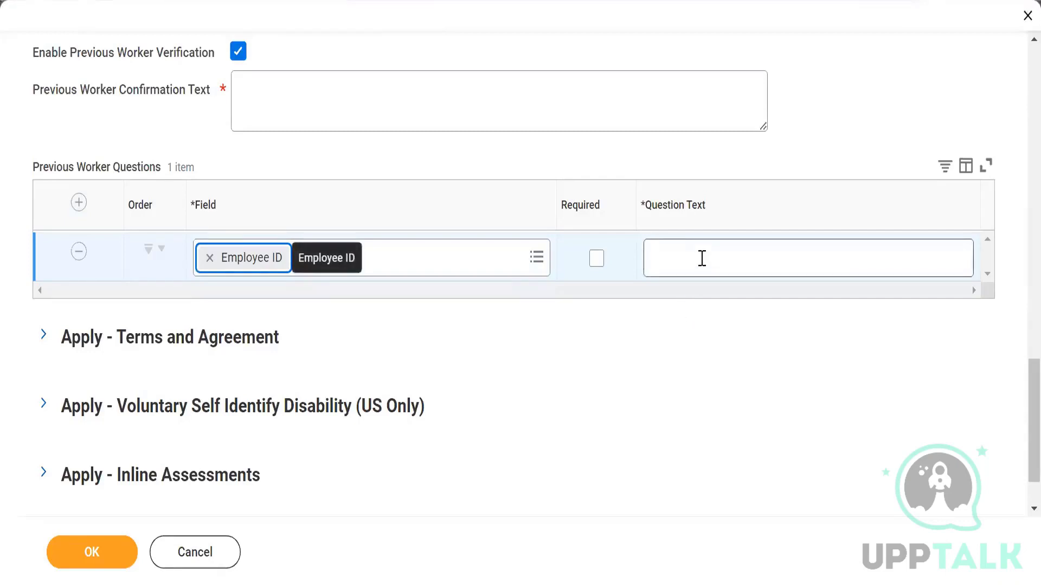
Step: Add another previous worker question row with Manager as its field
click(78, 203)
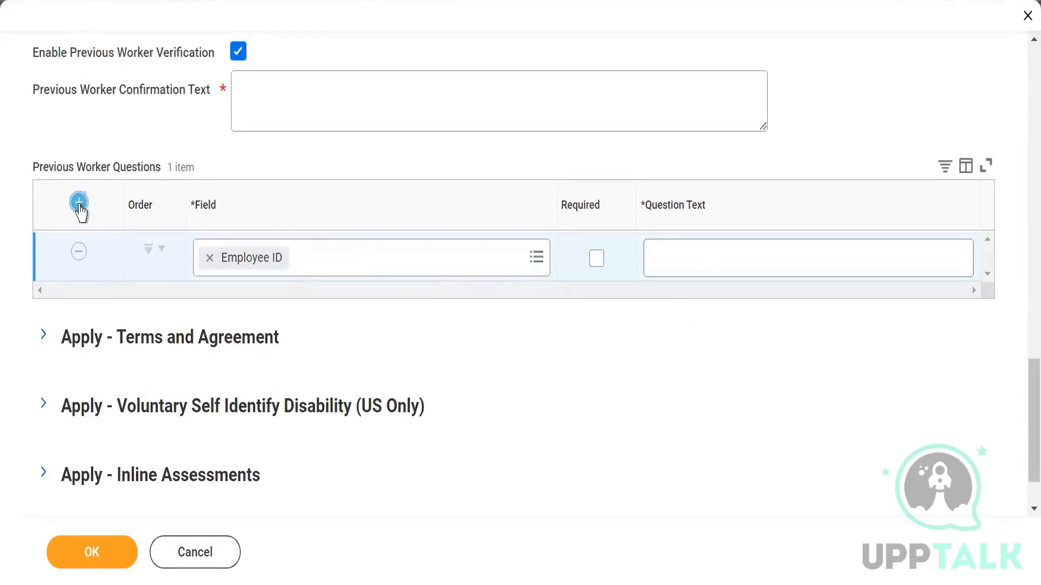
click(537, 266)
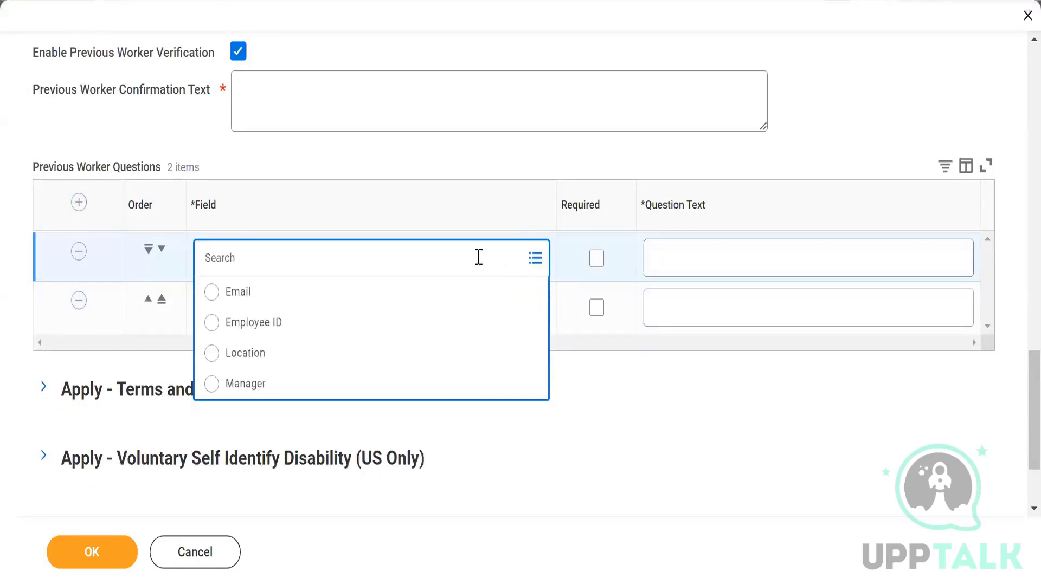
click(247, 384)
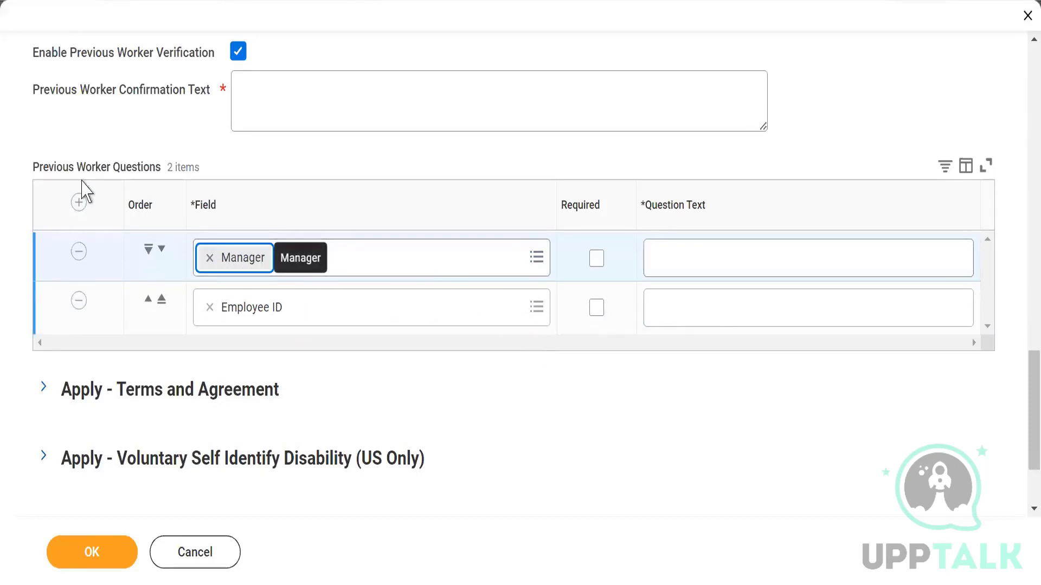
scroll(76, 309, down, 3)
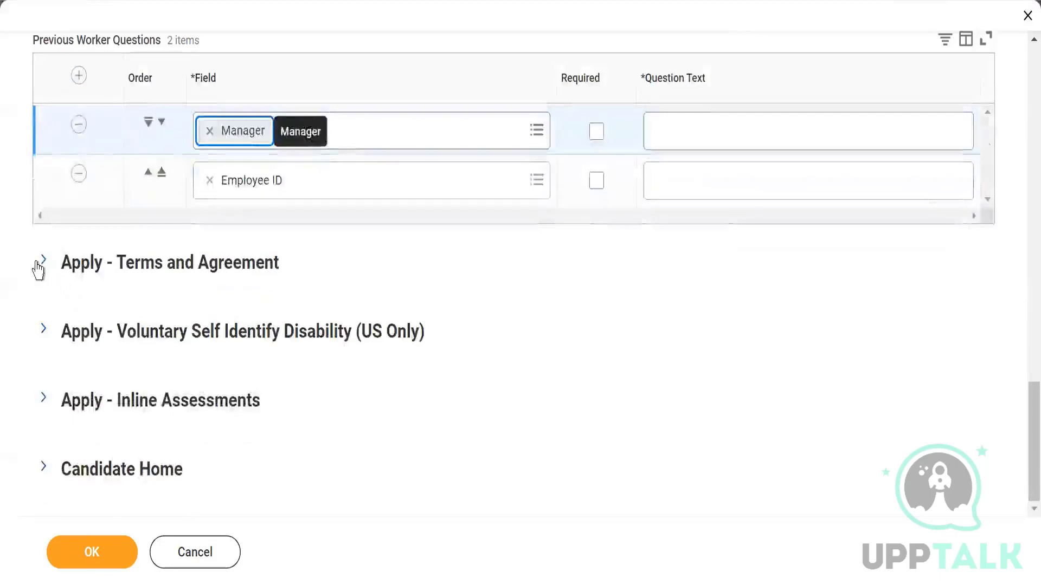
Step: Expand Apply - Terms and Agreement and set the terms provider to Workday
click(44, 262)
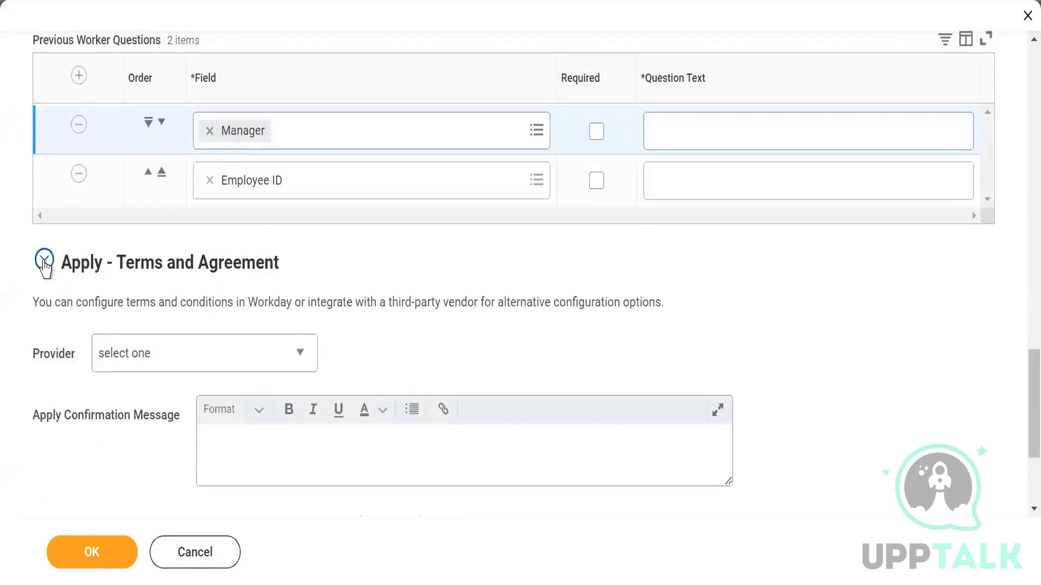
scroll(332, 349, down, 2)
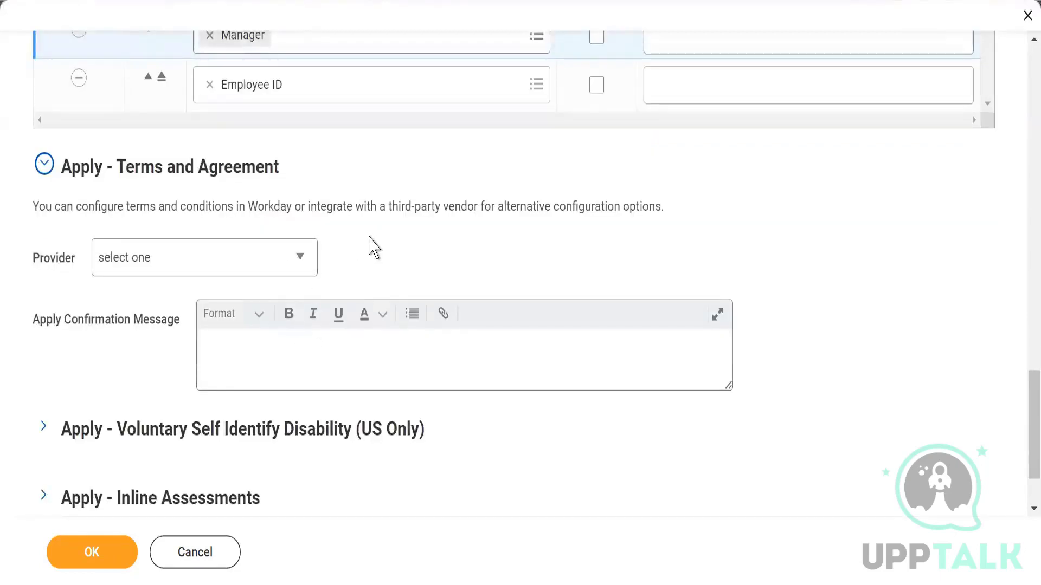
click(298, 262)
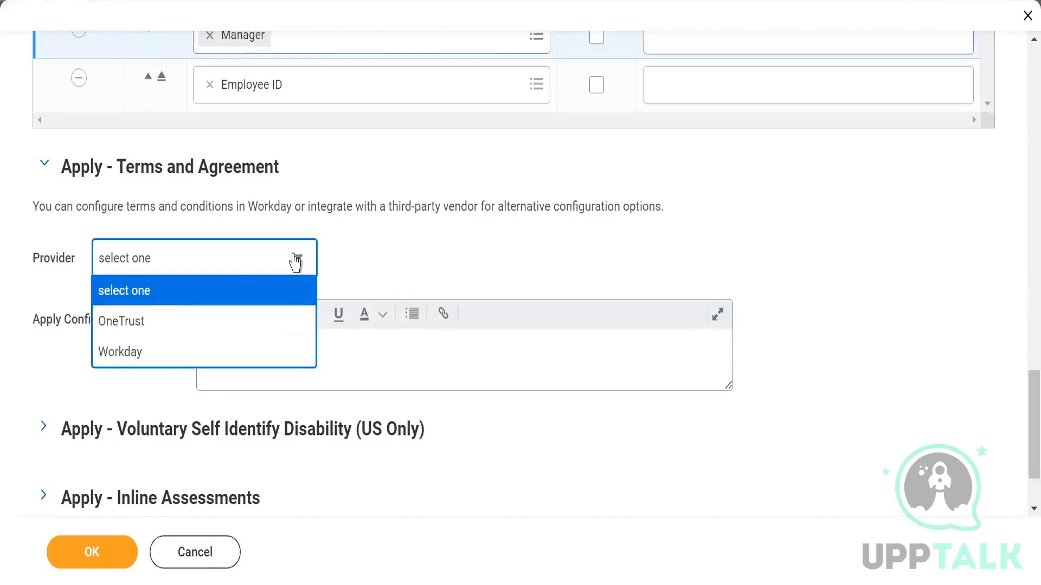
click(112, 356)
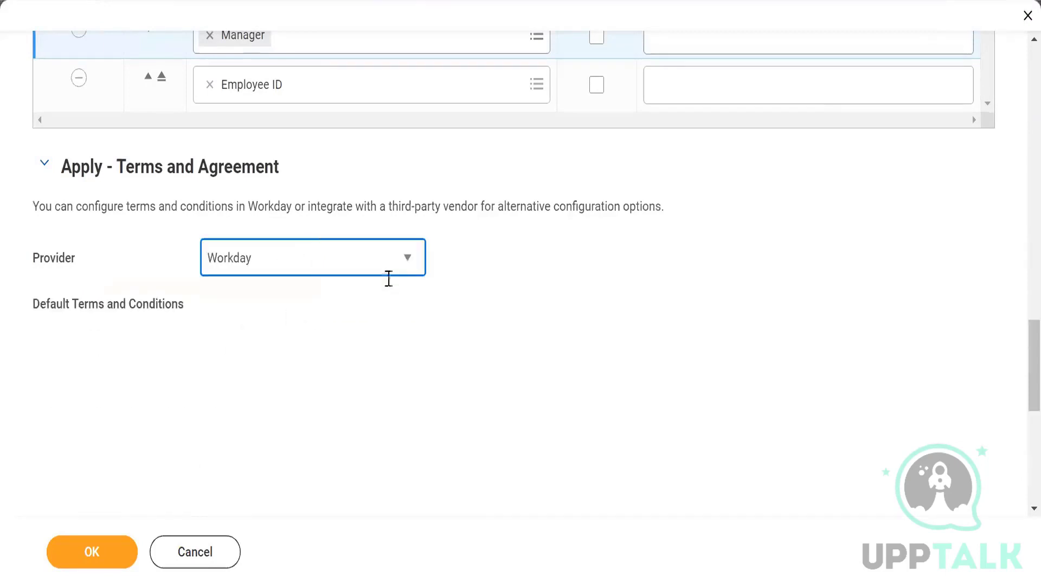
Step: Add an Albania row to Terms and Conditions by Country, then start another row
scroll(269, 340, down, 2)
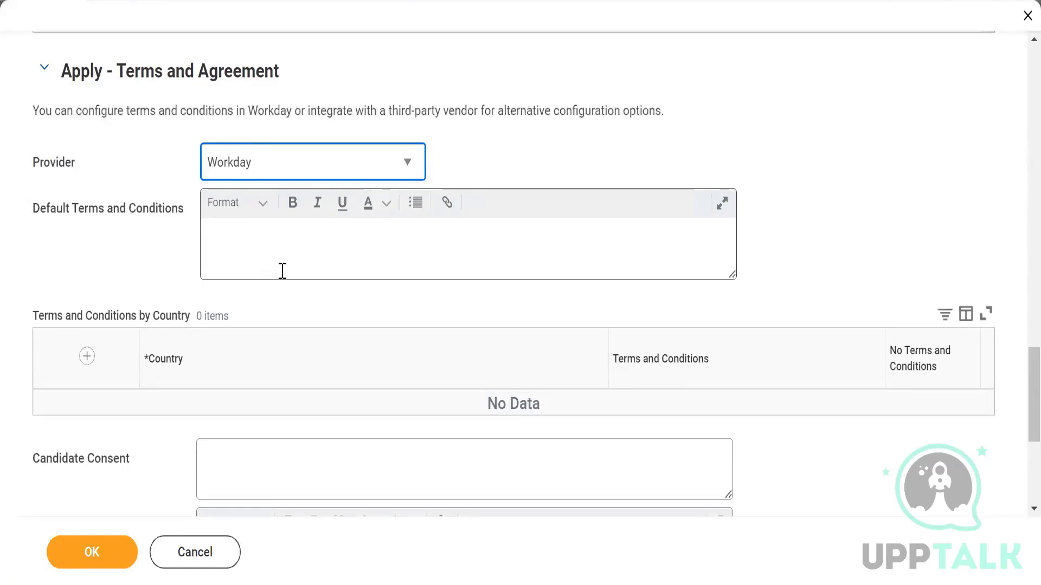
click(88, 358)
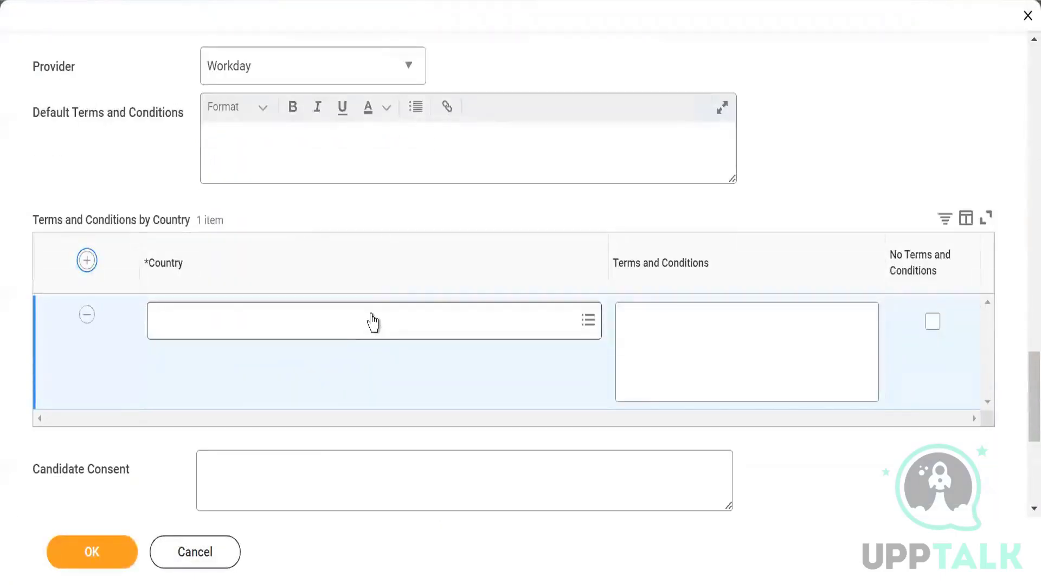
click(353, 317)
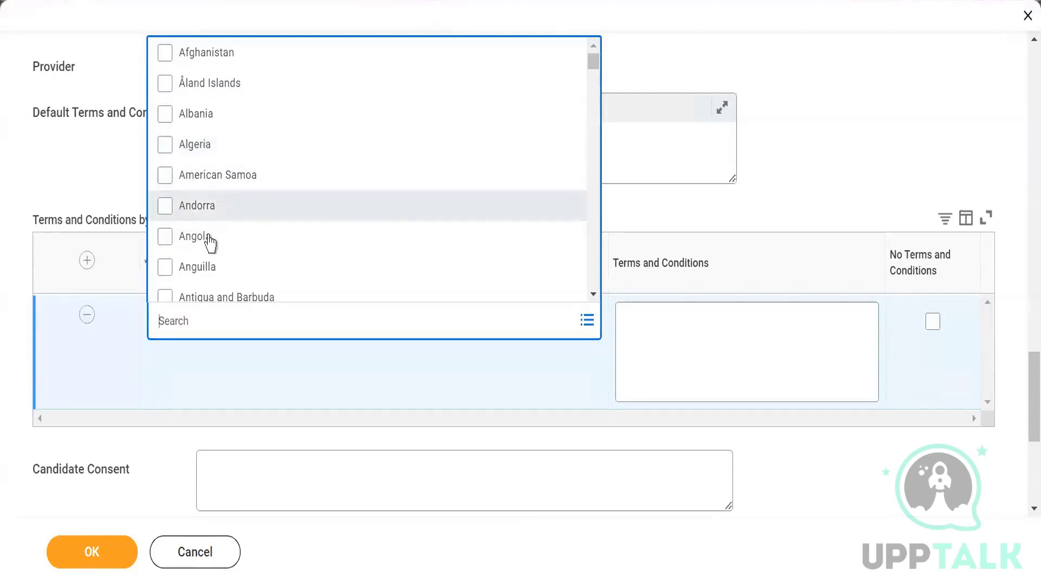
click(206, 118)
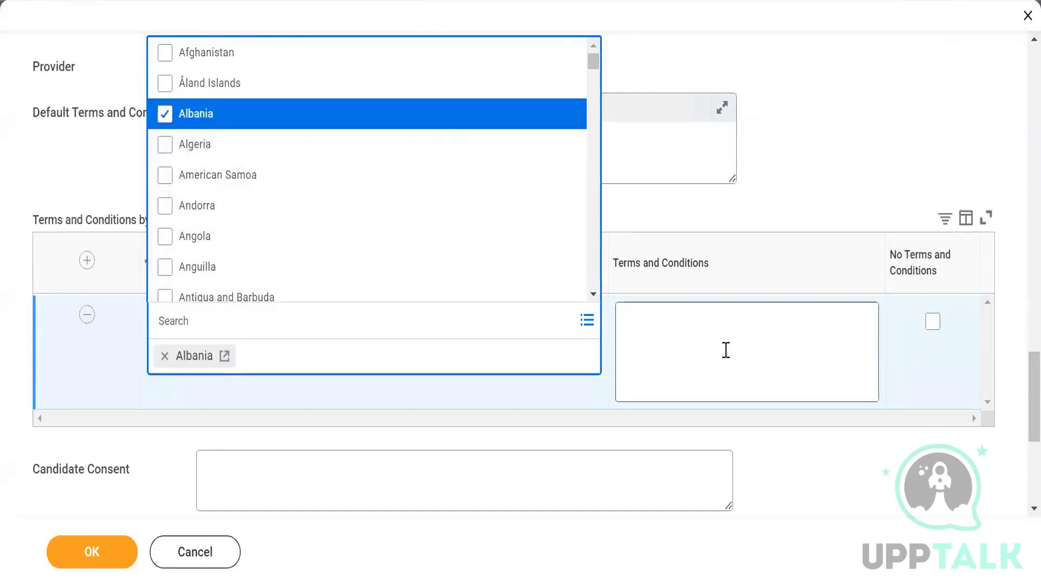
click(726, 350)
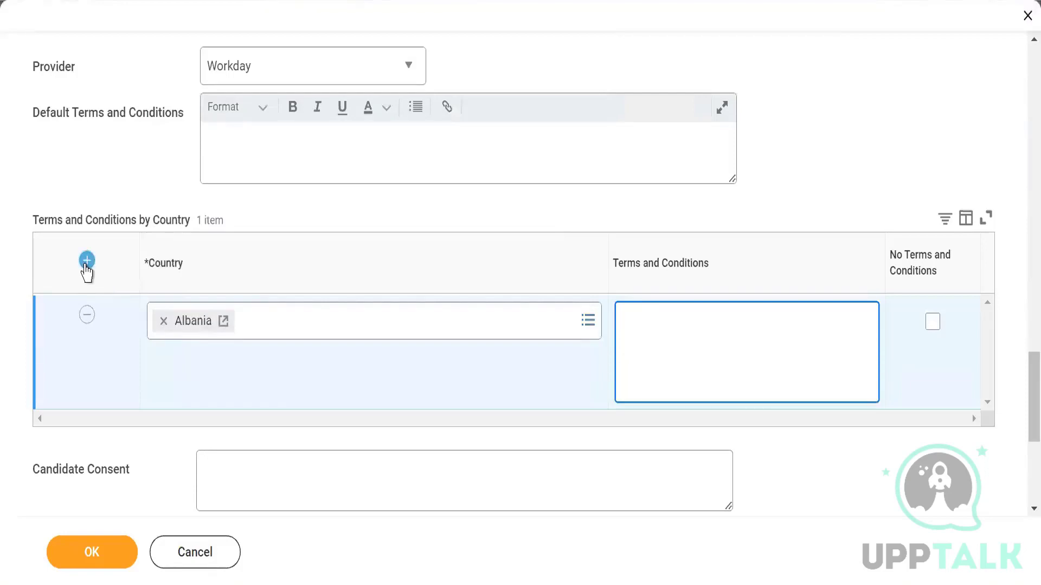
click(87, 262)
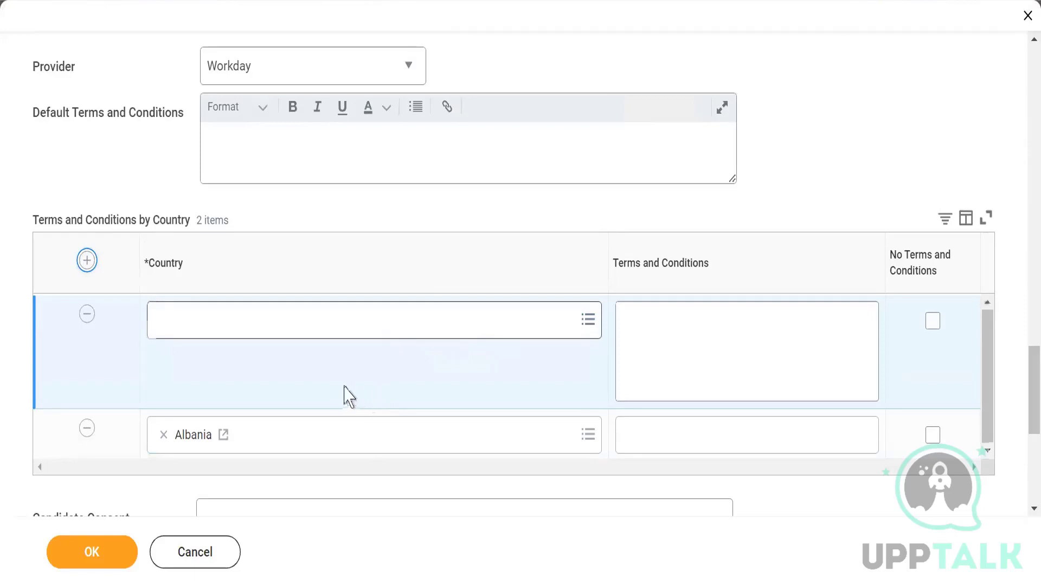
scroll(284, 384, down, 3)
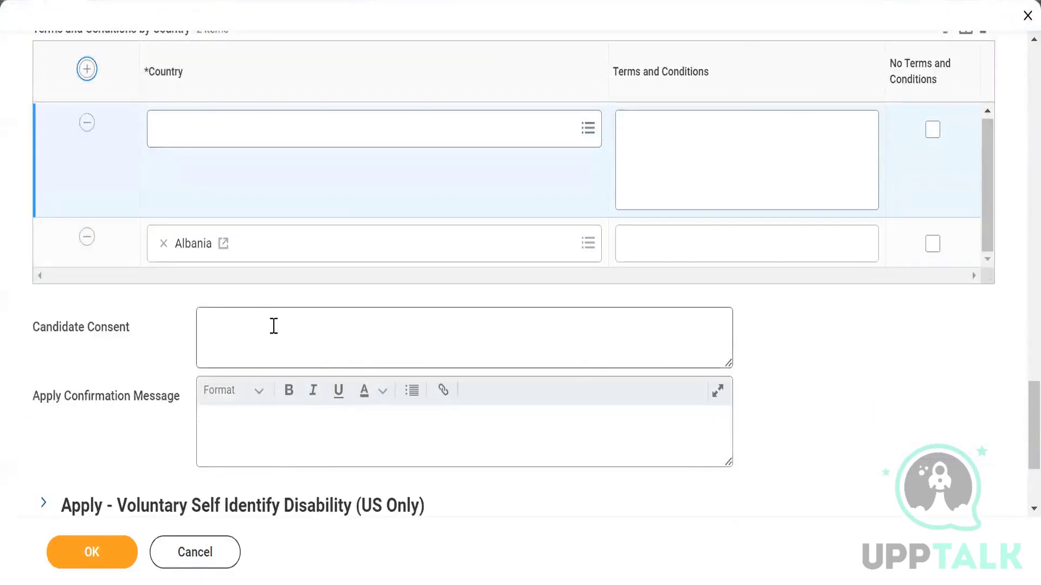
mouse_move(274, 326)
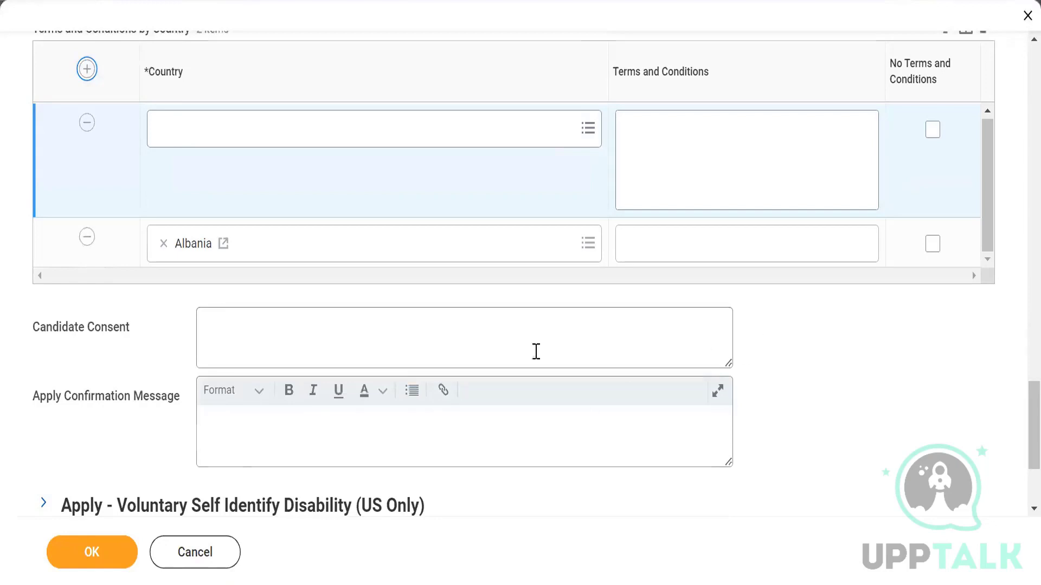
scroll(536, 351, down, 2)
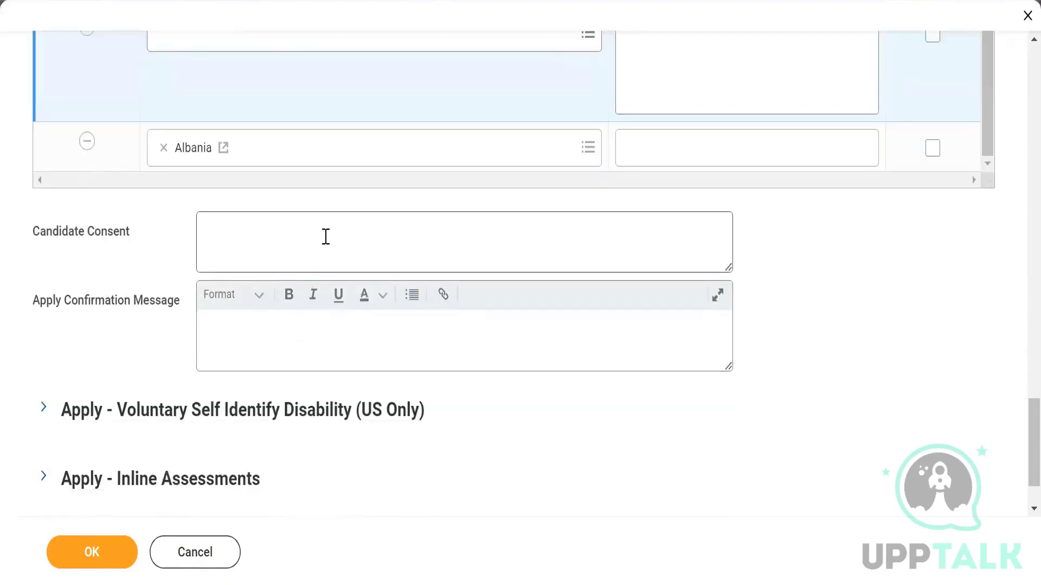
click(270, 342)
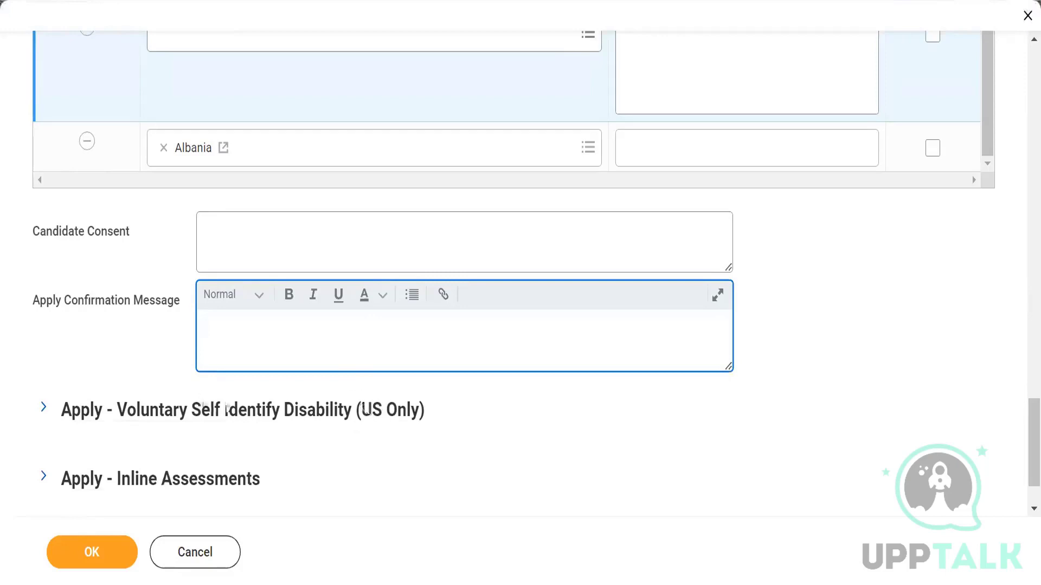
Step: Leave Include Voluntary Self-Identification of Disability unchecked and expand Apply - Inline Assessments
click(42, 411)
scroll(59, 307, down, 2)
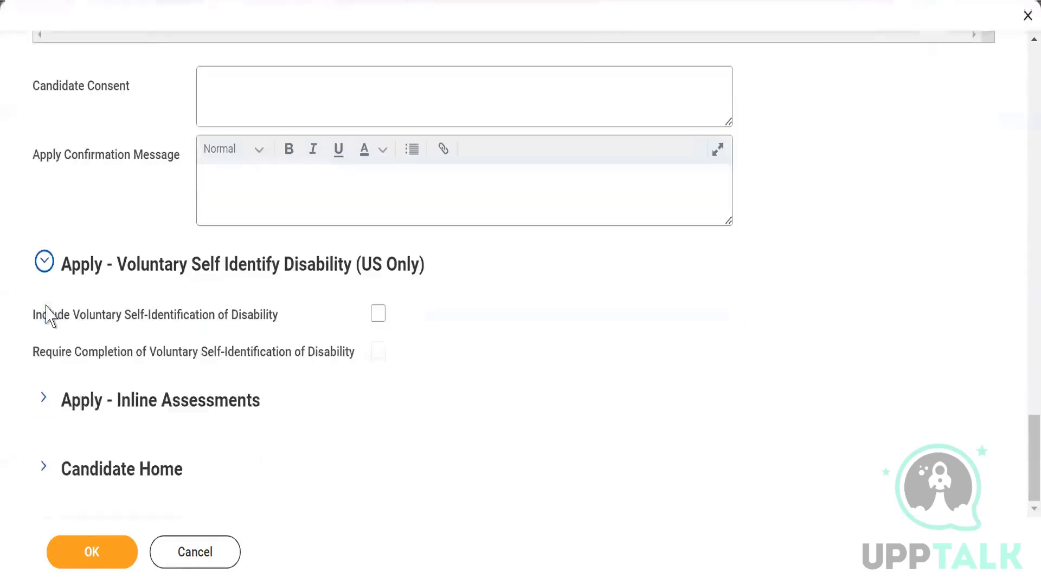
scroll(49, 317, down, 1)
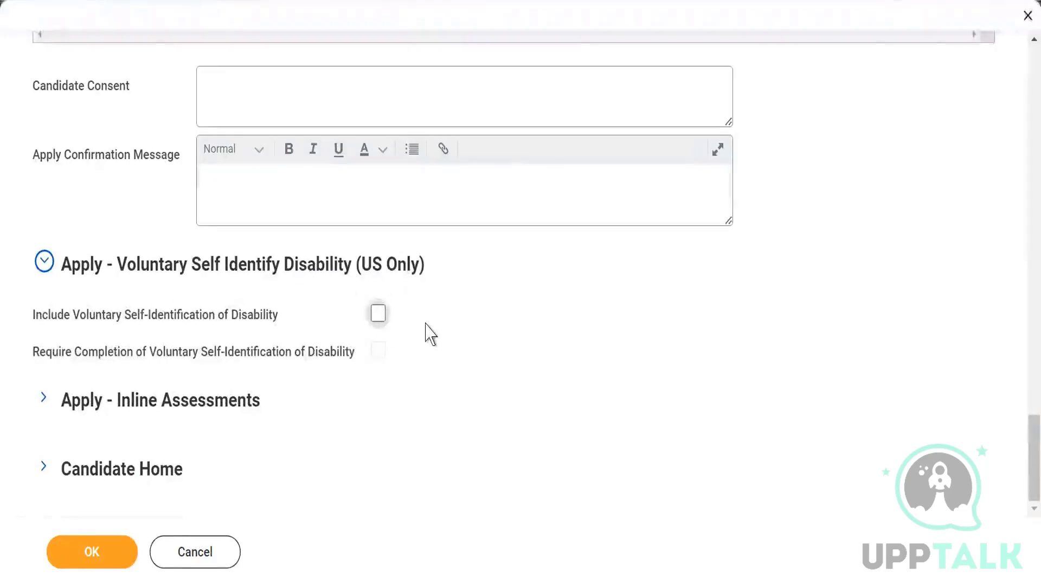
click(379, 315)
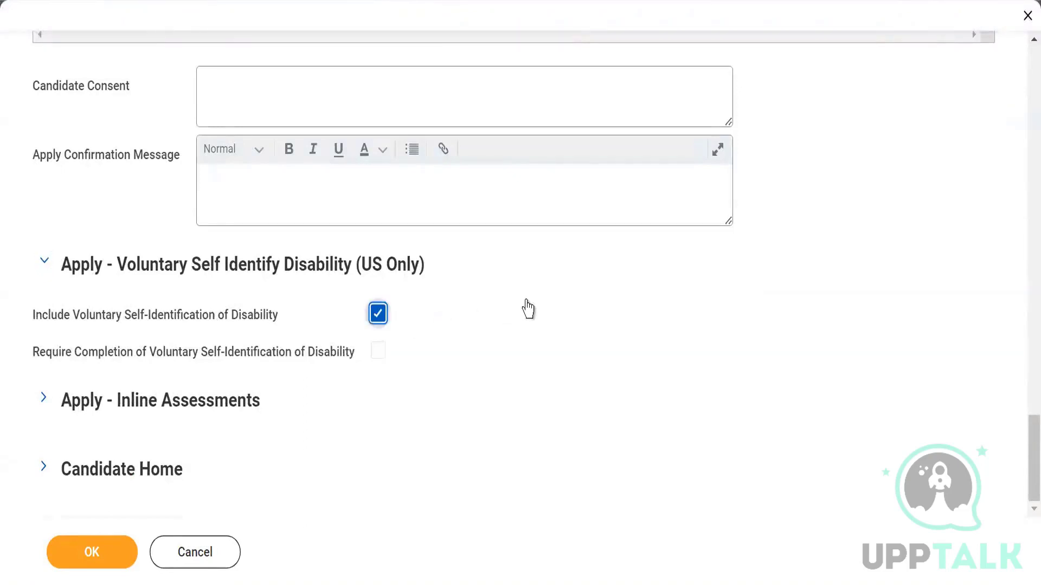
click(381, 318)
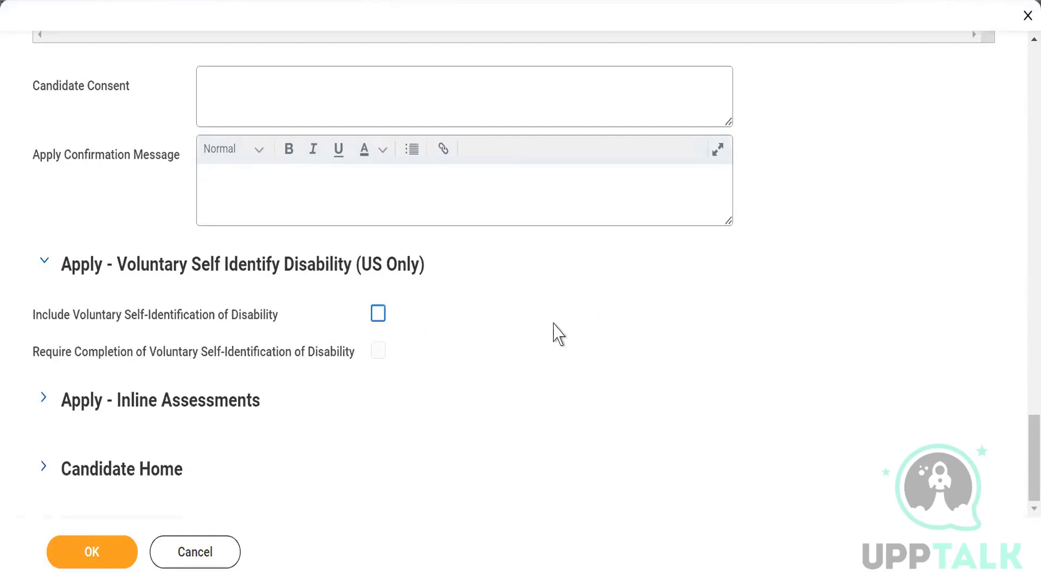
click(44, 399)
scroll(502, 334, down, 2)
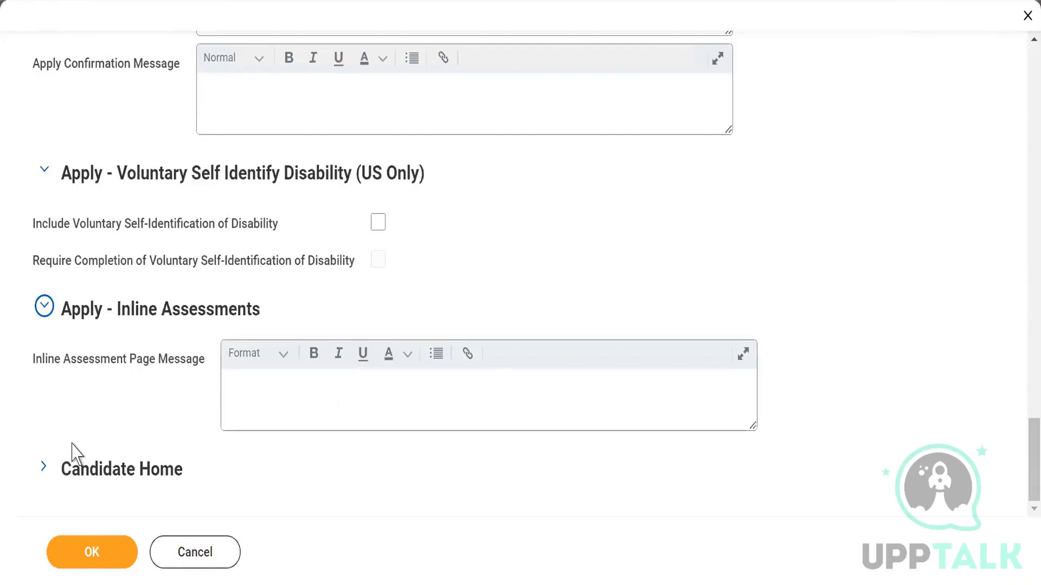
Step: Expand Candidate Home to show its Sidebar, My Tasks Intro Text and withdraw message fields
click(279, 391)
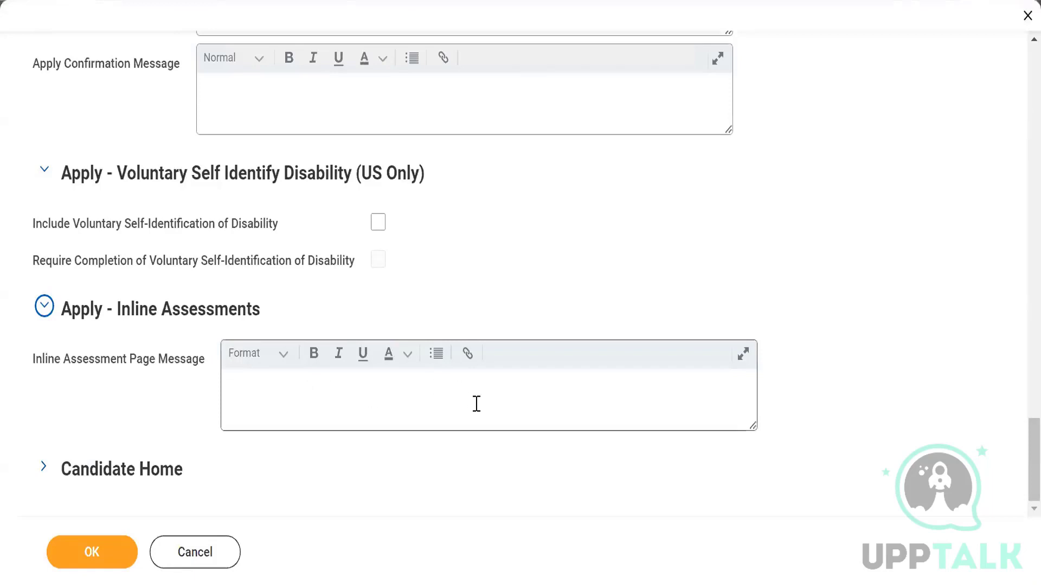
click(44, 469)
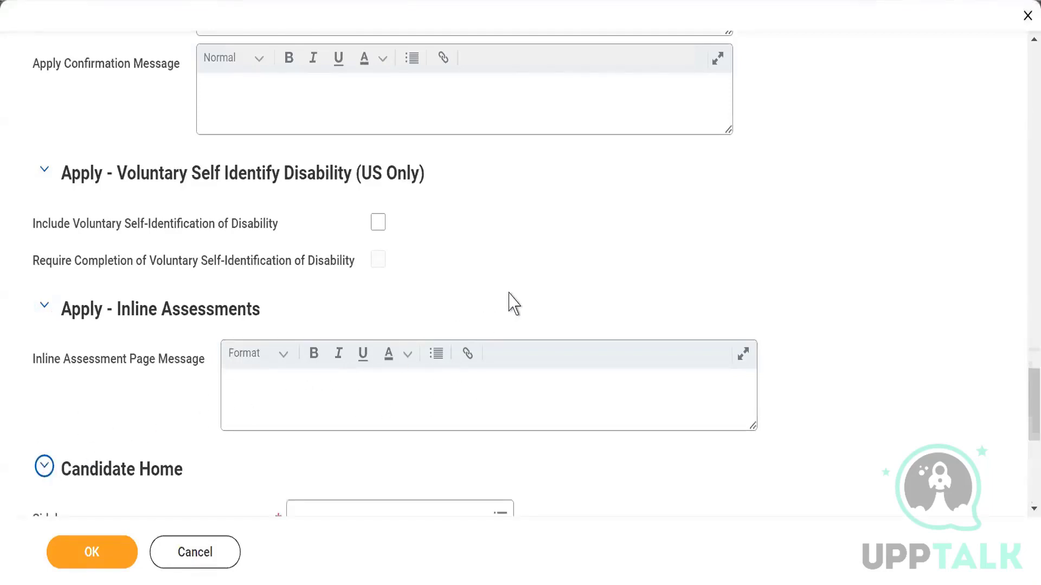
scroll(508, 302, down, 3)
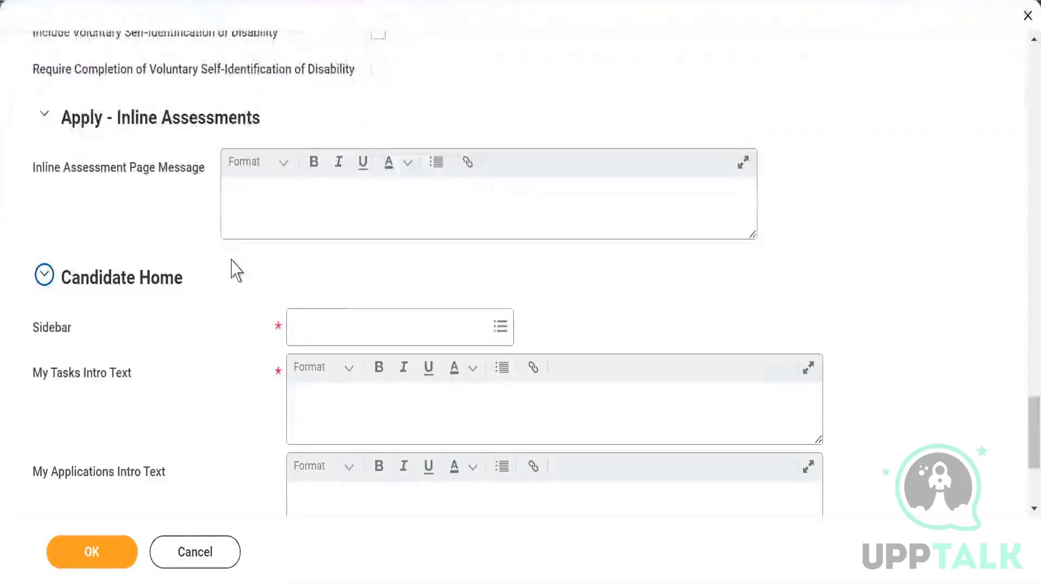
scroll(234, 269, down, 2)
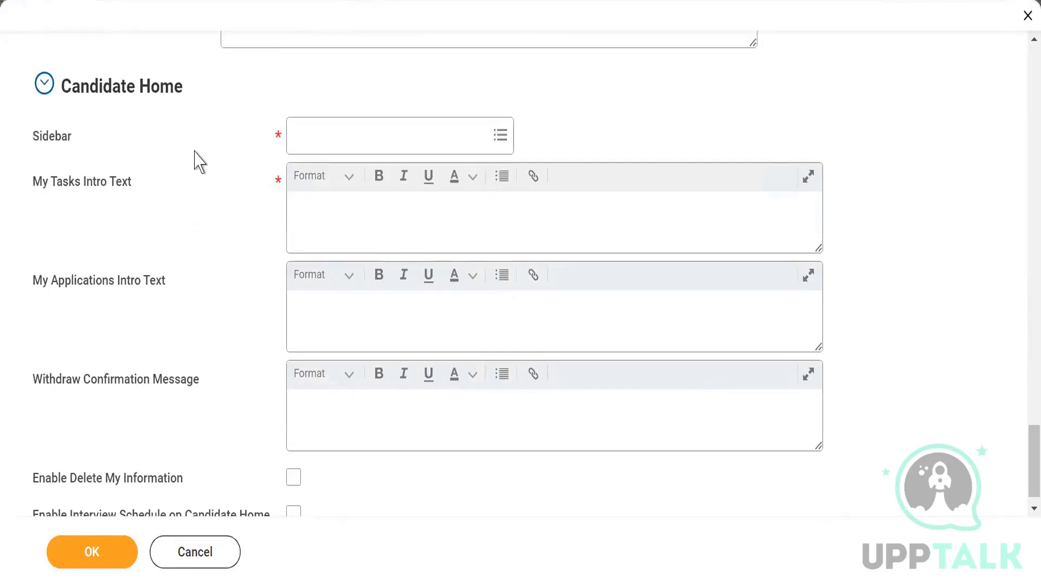
Step: Choose Skiims_External Career as the Candidate Home sidebar, then cancel the career site dialog
click(492, 144)
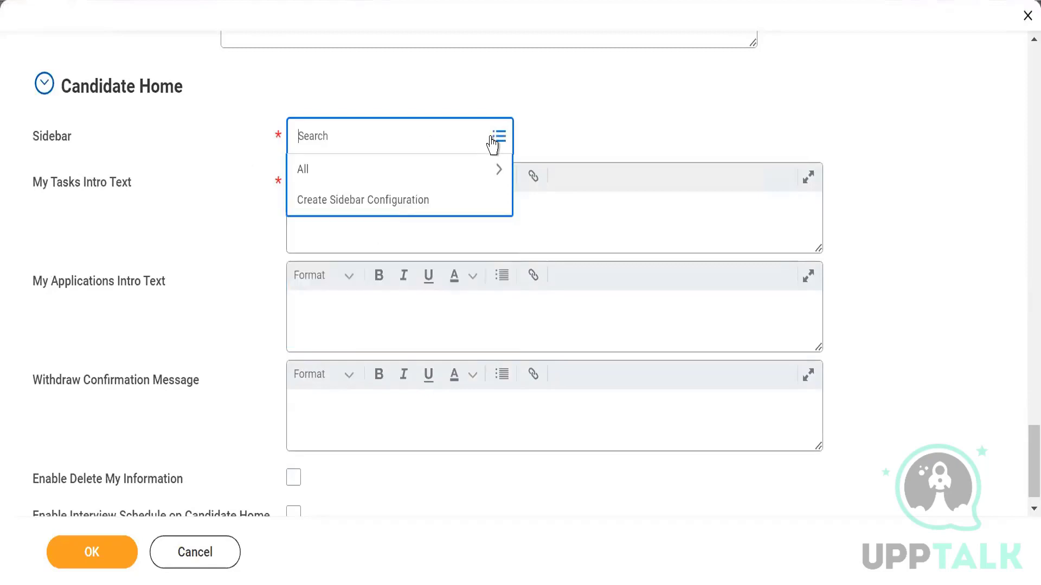
click(381, 174)
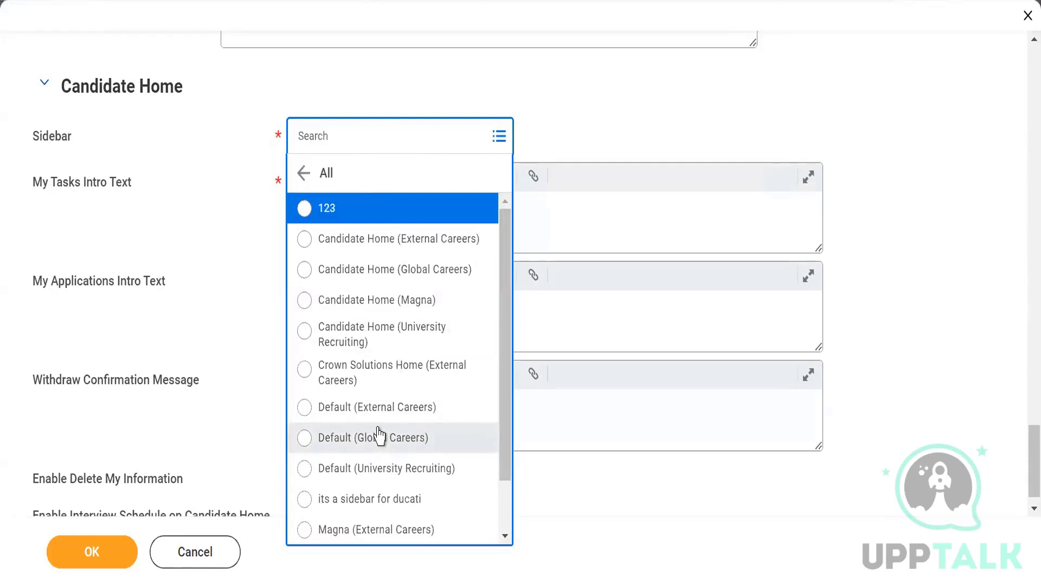
scroll(380, 437, down, 2)
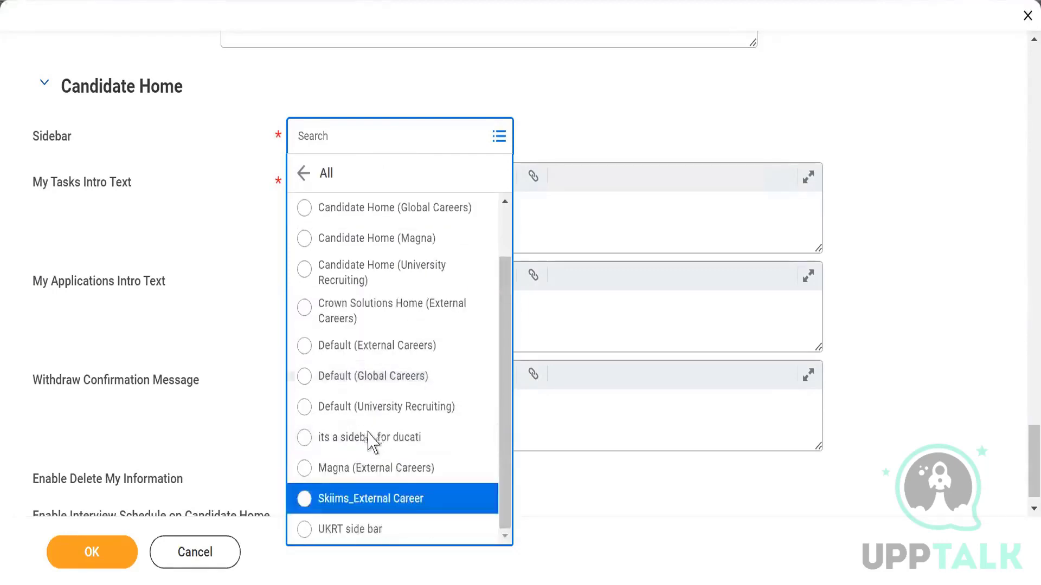
click(349, 500)
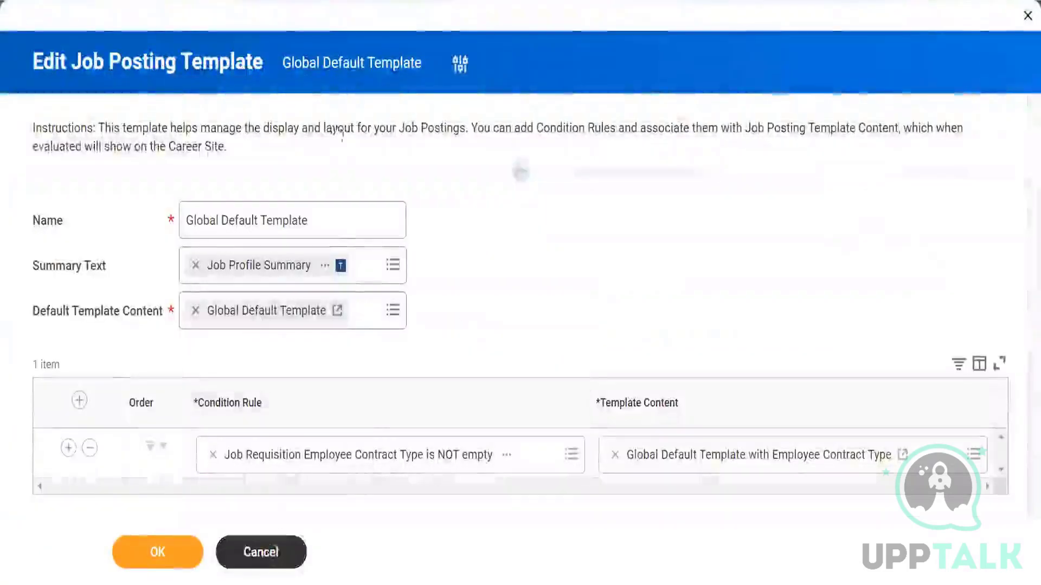
click(260, 552)
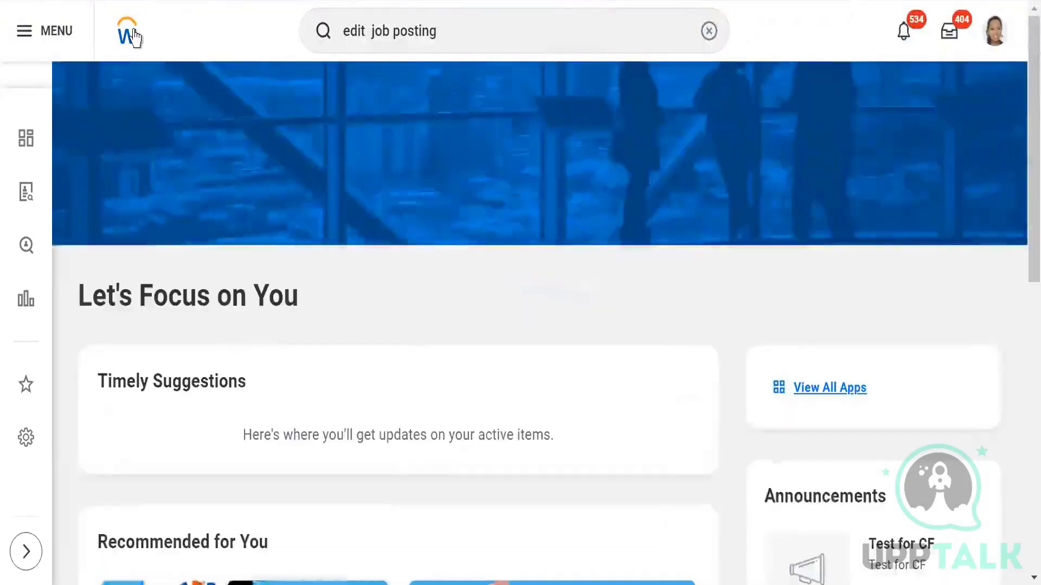
Step: Search 'edit sidebar' from the home page and open the Edit Sidebar Configuration task
click(134, 37)
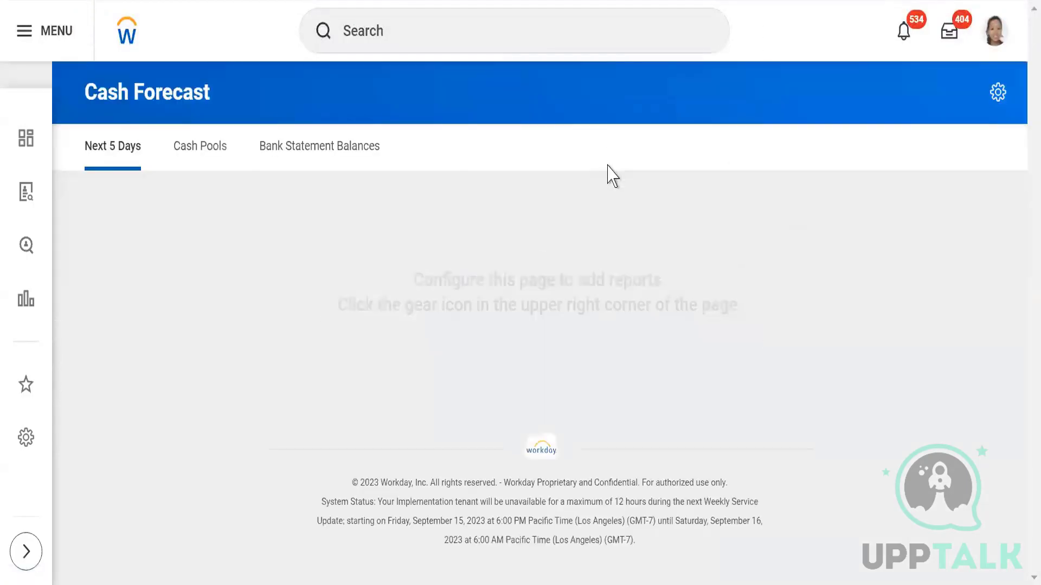
click(390, 33)
text(e)
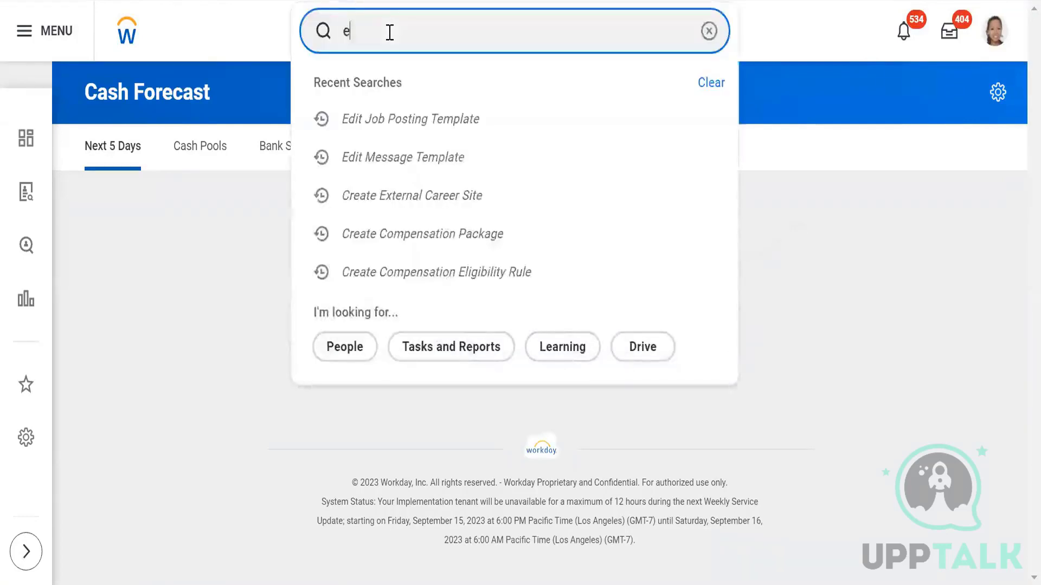
text(dit si)
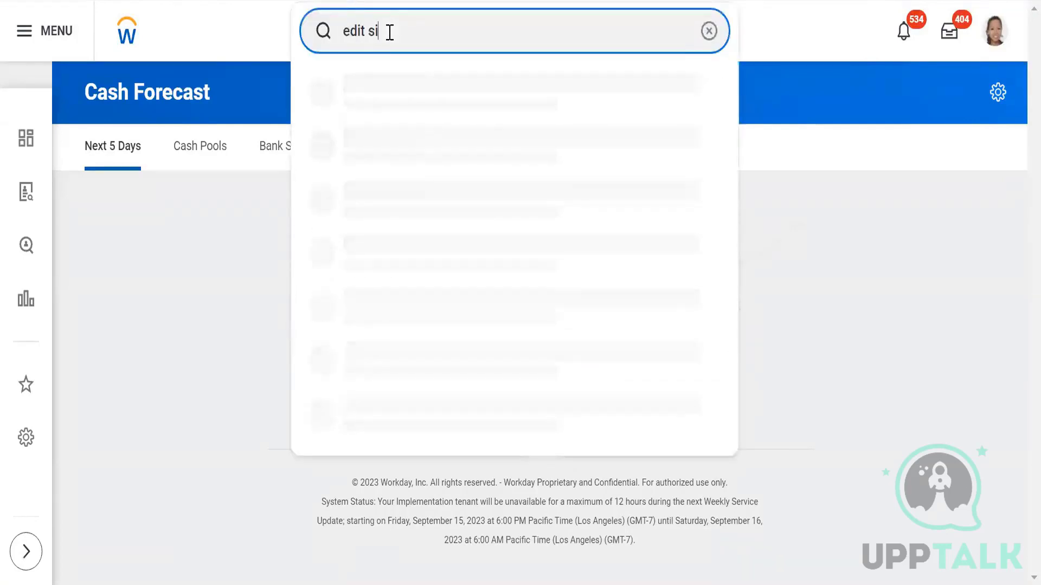
text(debar)
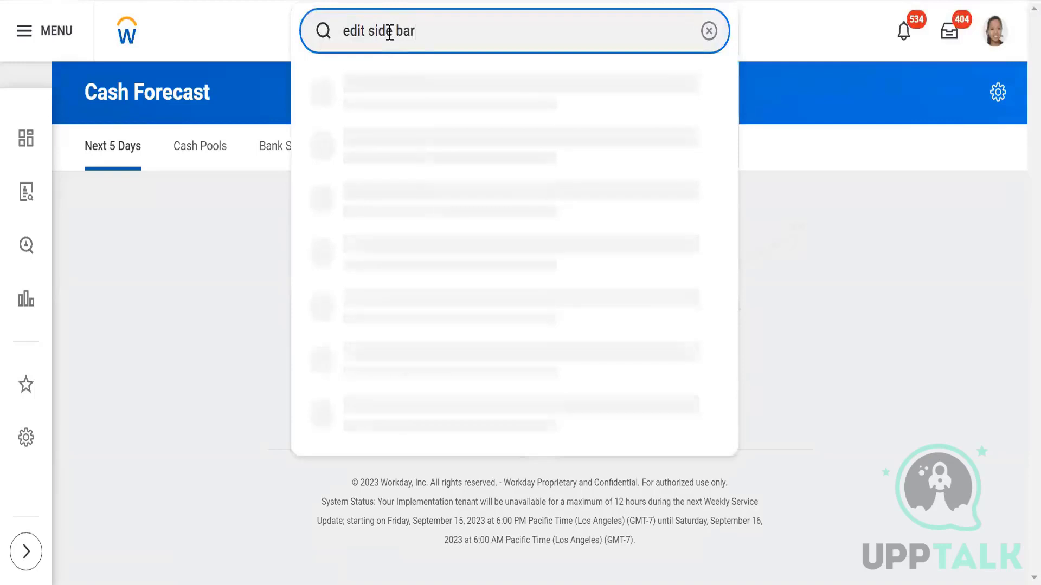
click(393, 31)
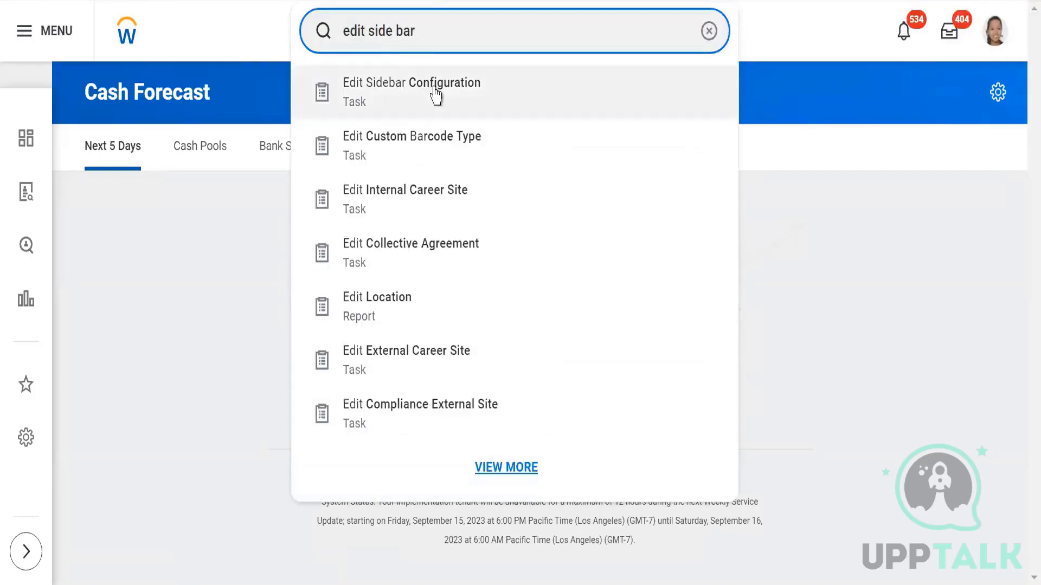
click(434, 95)
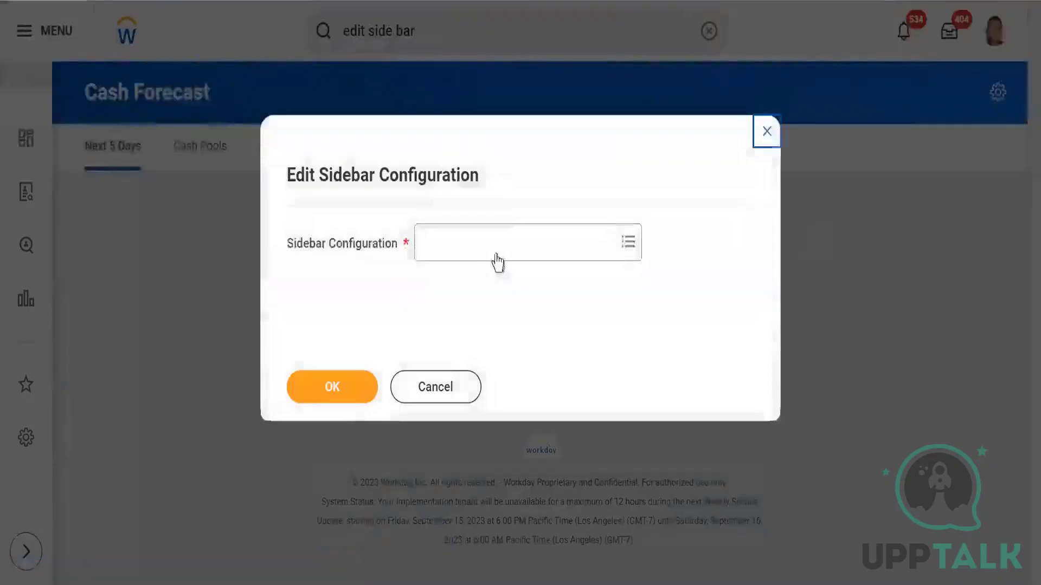
Step: Pick Skiims_External Career from all sidebar configurations as the one to edit
click(511, 247)
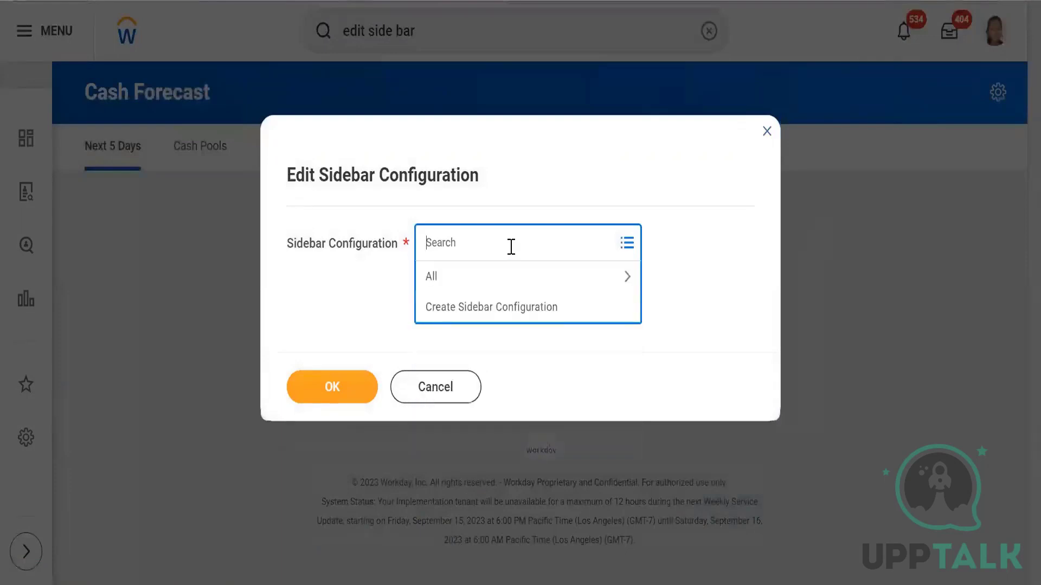
click(504, 278)
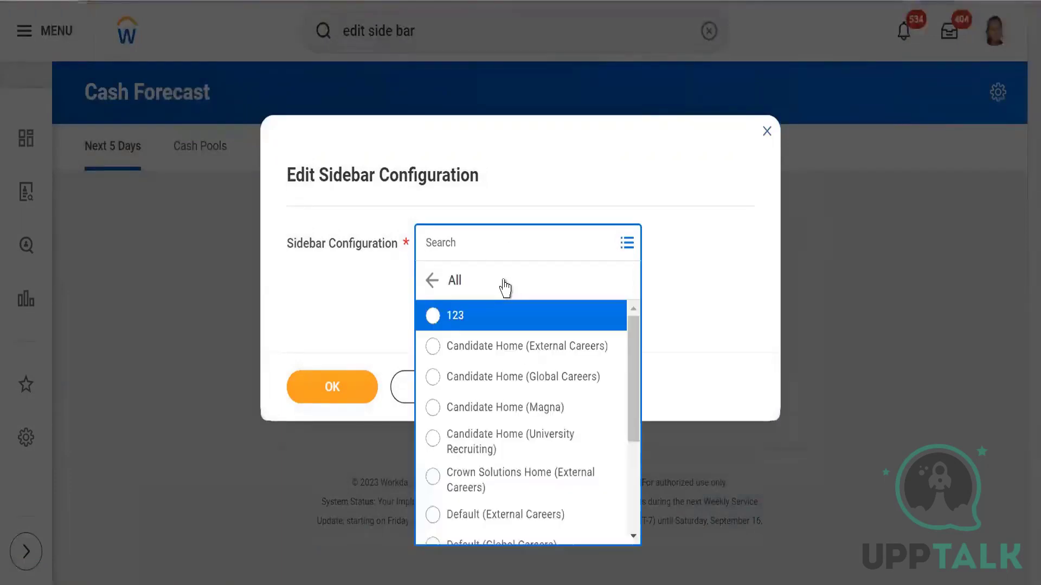
click(474, 236)
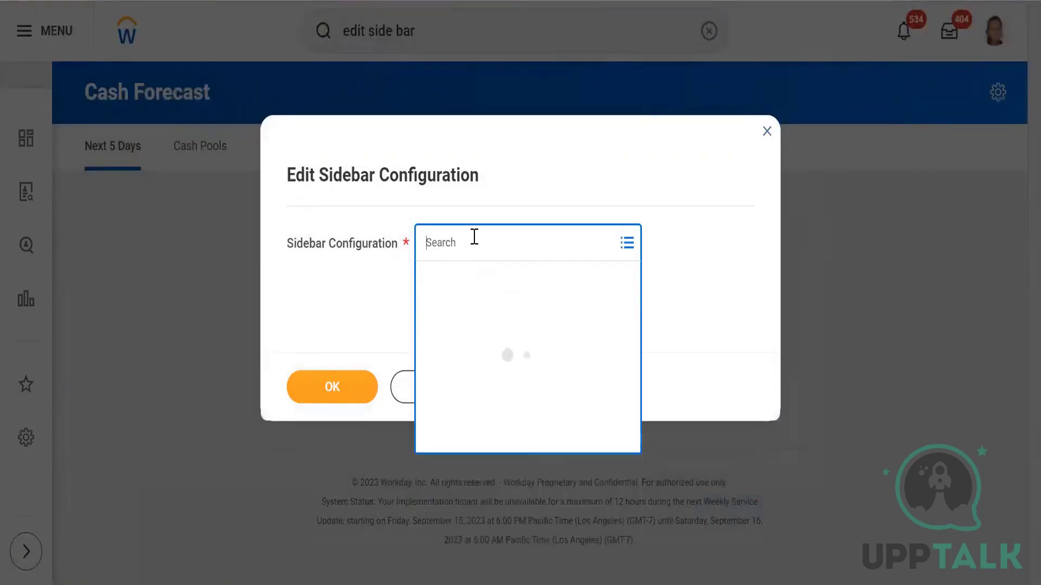
text(skiims)
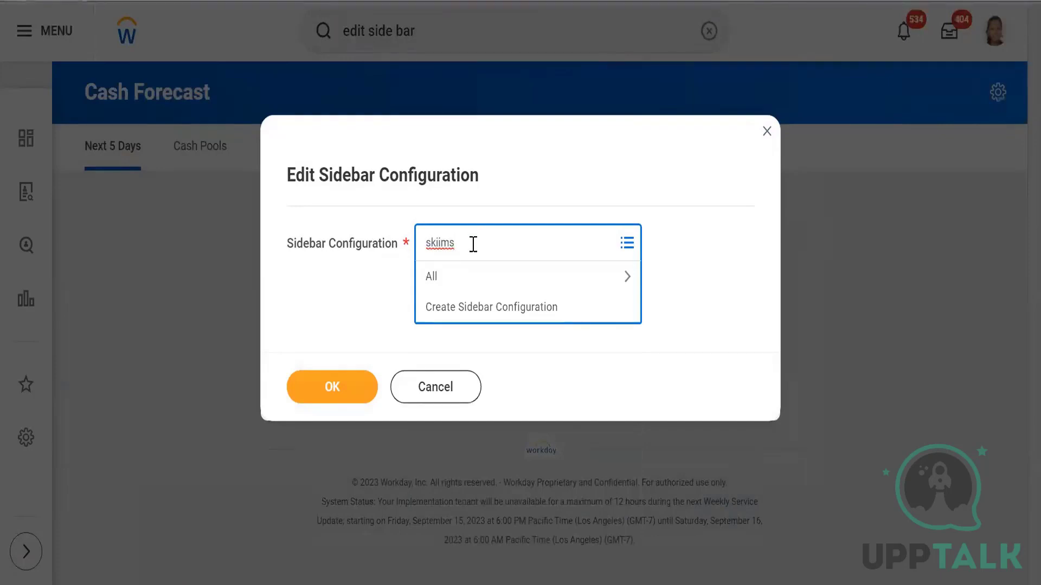
key(Return)
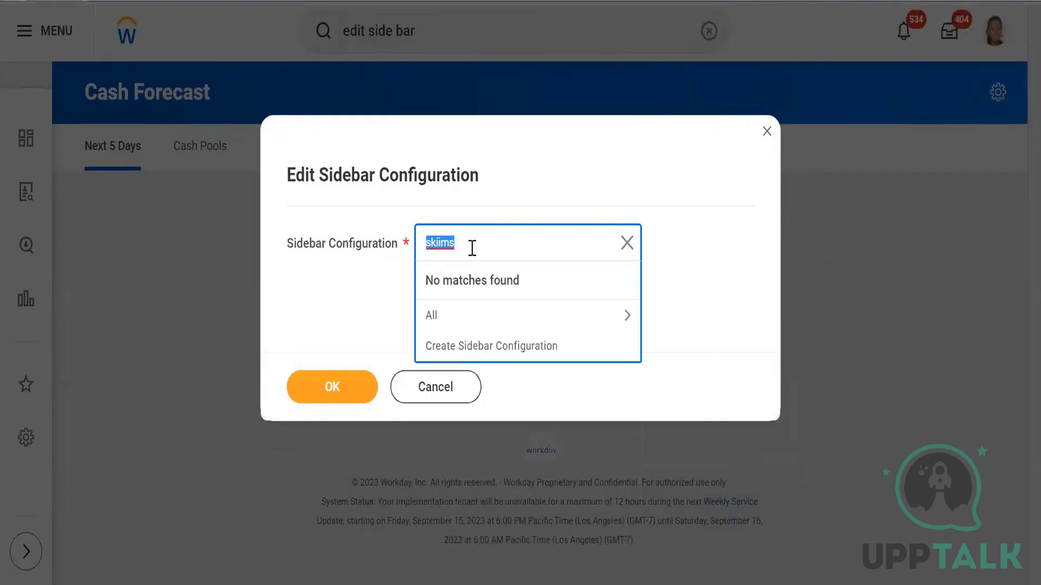
click(530, 318)
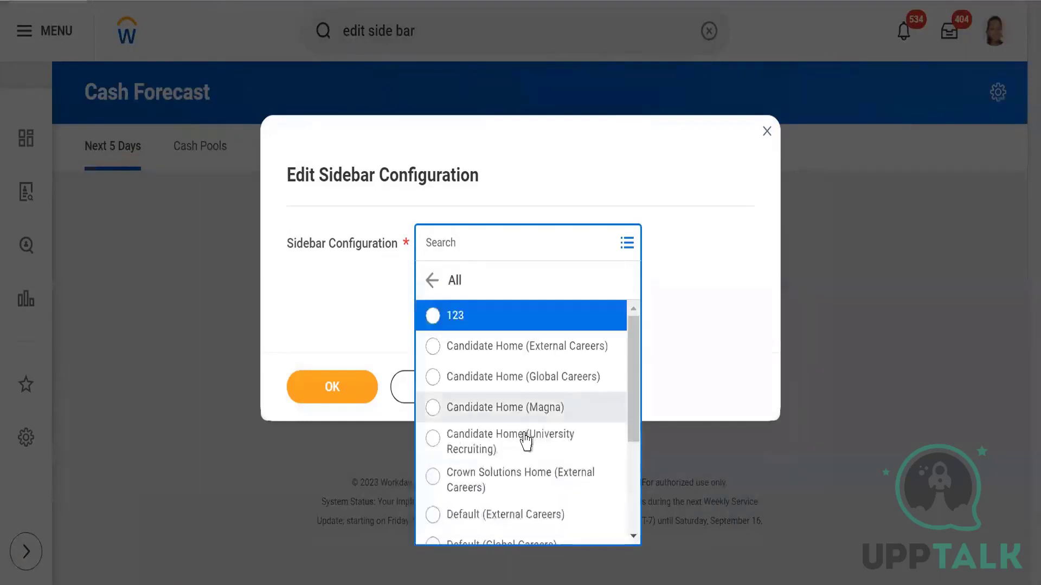
scroll(525, 406, down, 3)
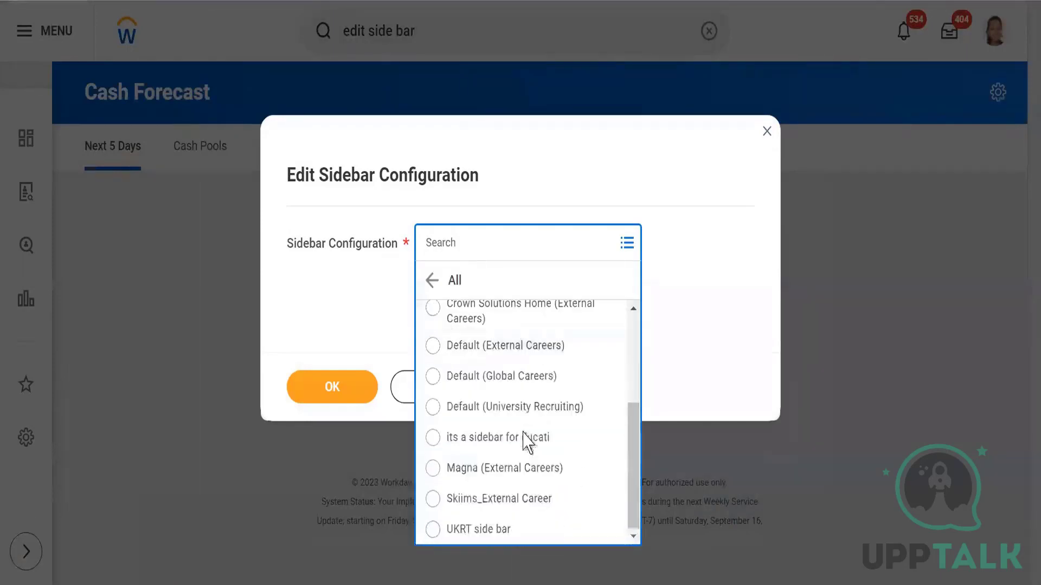
click(482, 499)
Step: Confirm Skiims_External Career as the sidebar and look over its Welcome and About rows
click(324, 386)
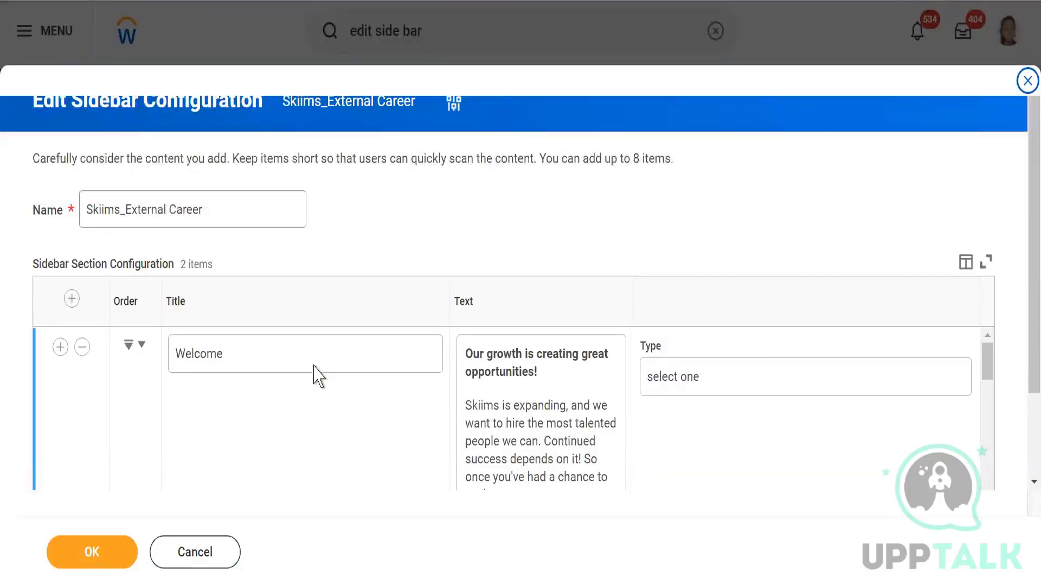
scroll(454, 238, down, 2)
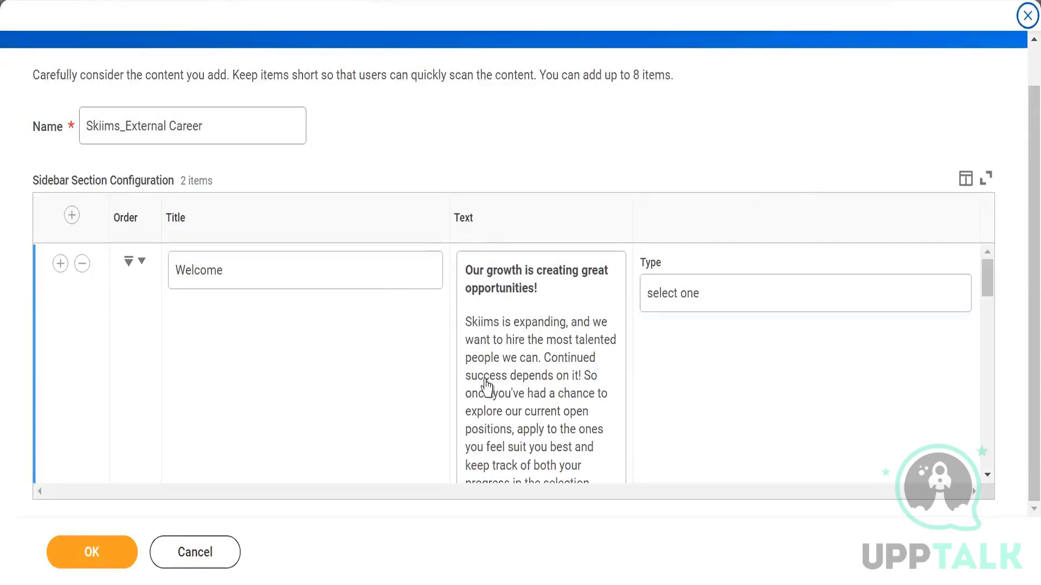
scroll(513, 369, down, 4)
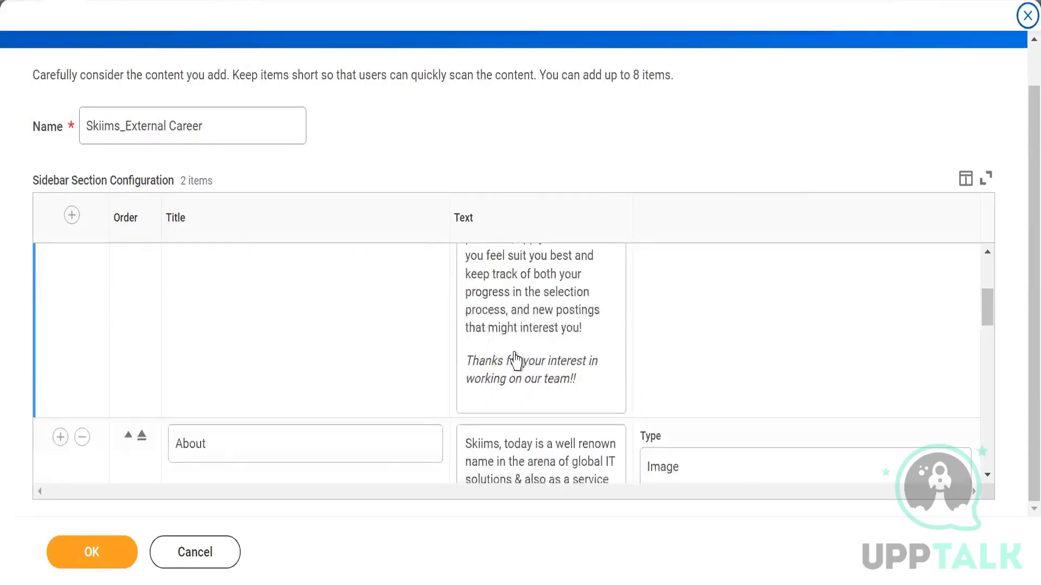
scroll(255, 398, down, 2)
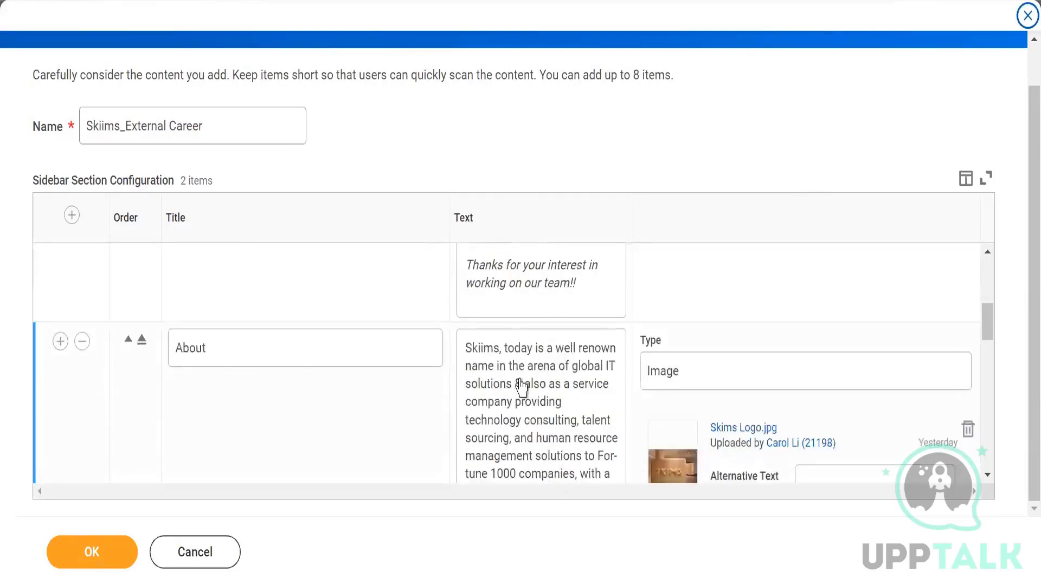
scroll(521, 393, down, 2)
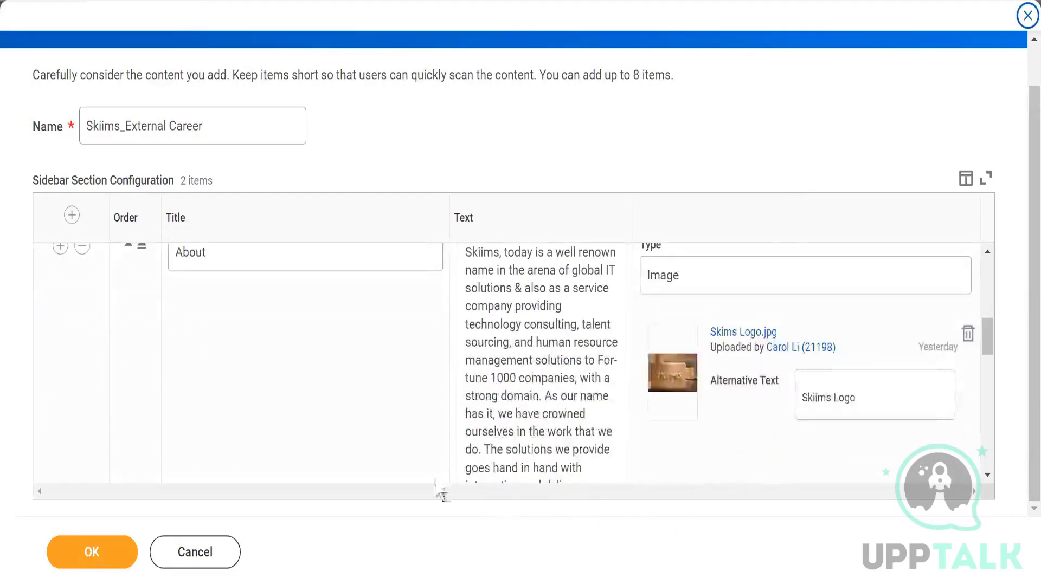
scroll(661, 490, down, 2)
scroll(660, 491, down, 12)
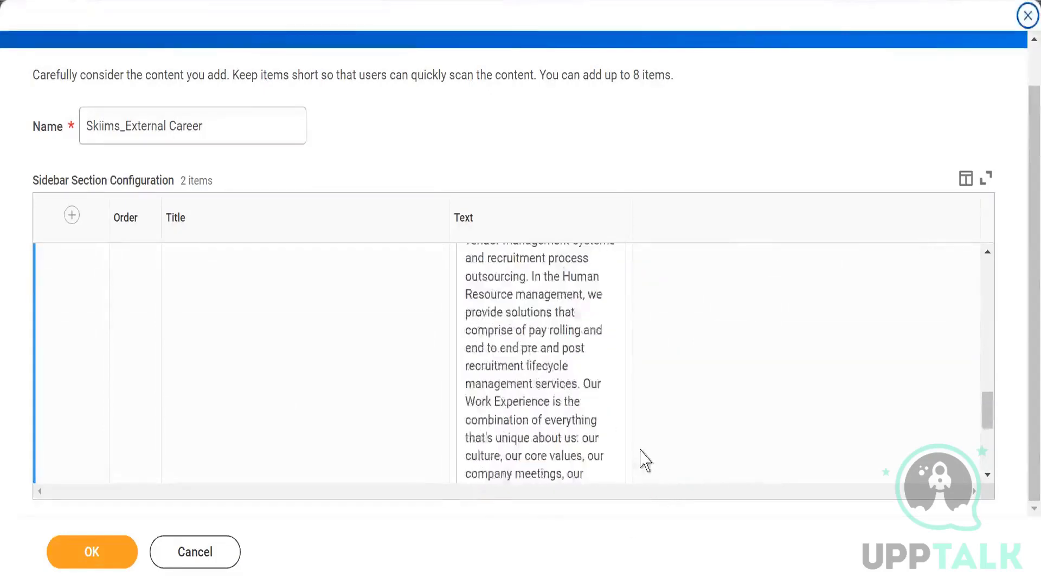
scroll(520, 387, up, 6)
scroll(509, 390, up, 10)
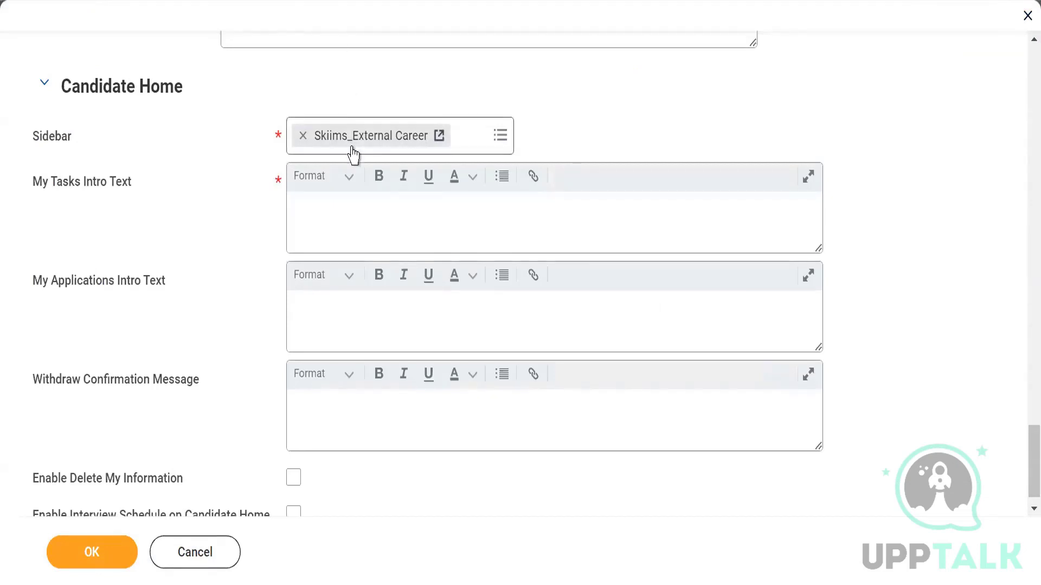
Step: Enter 'please complete the blow task which are pending' in the My Tasks Intro Text editor
click(334, 214)
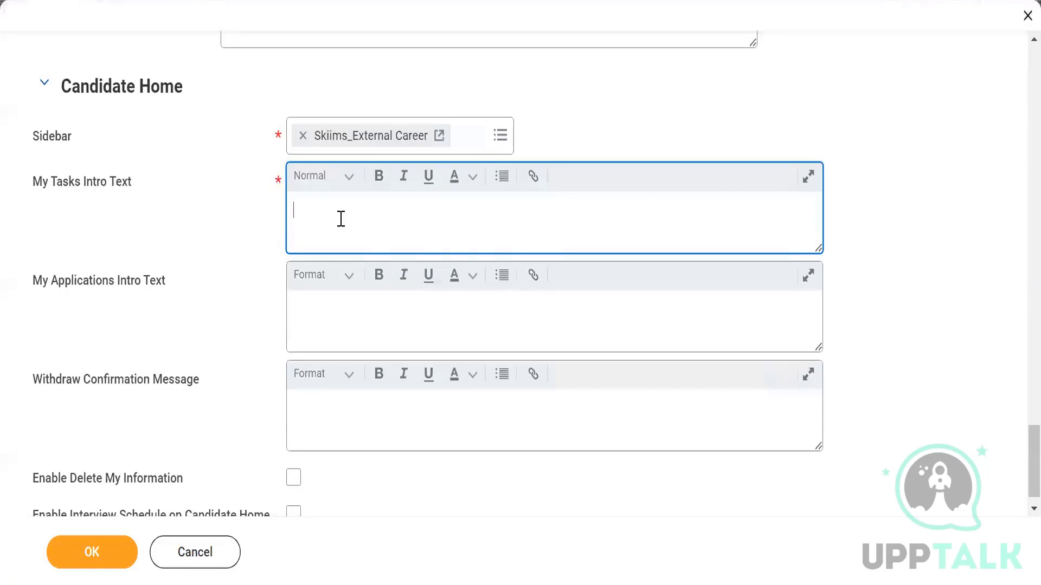
text(please complete the bl)
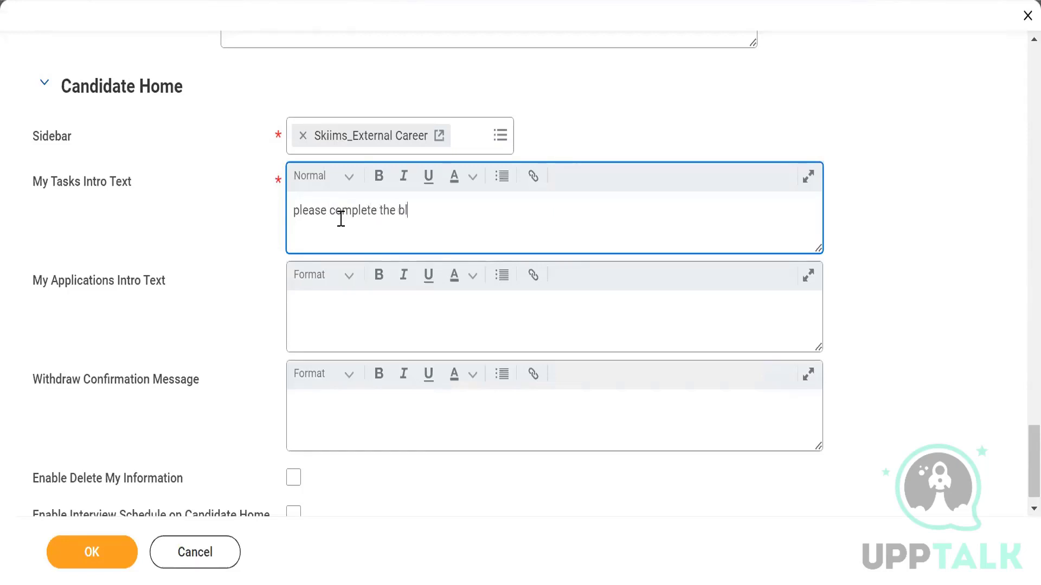
text(ow task)
text(which are )
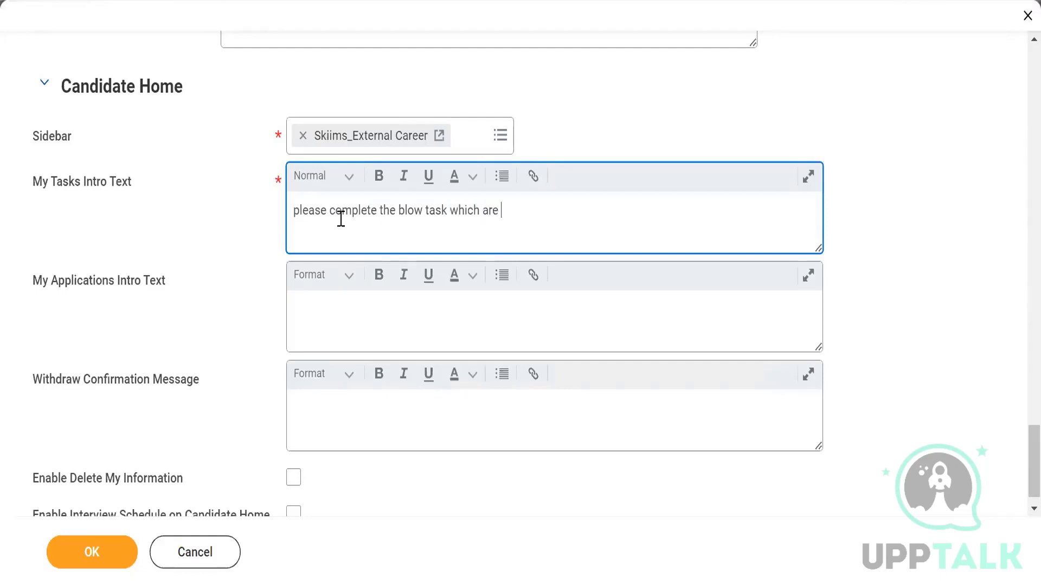
text(pending)
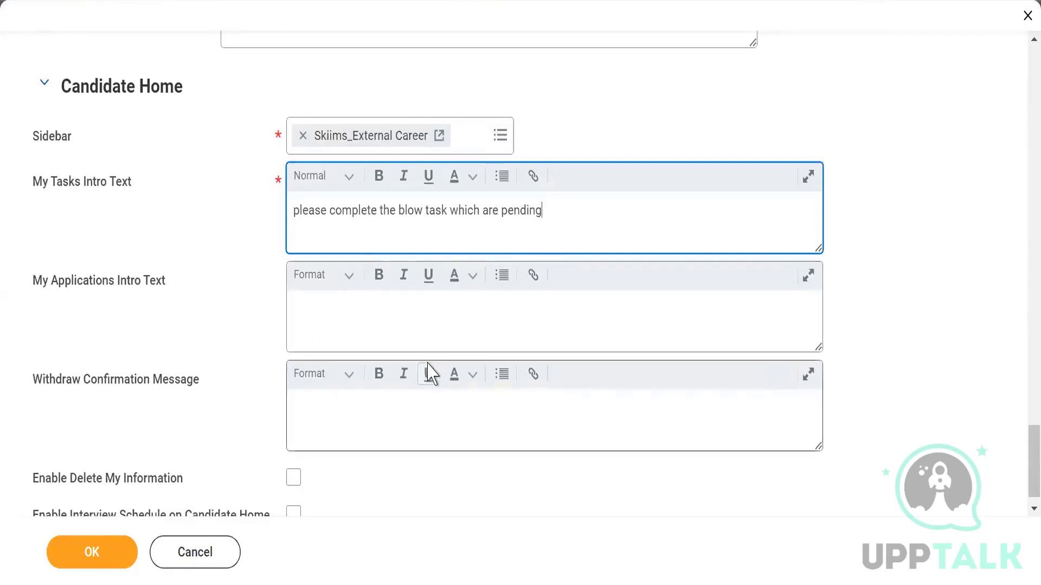
click(396, 320)
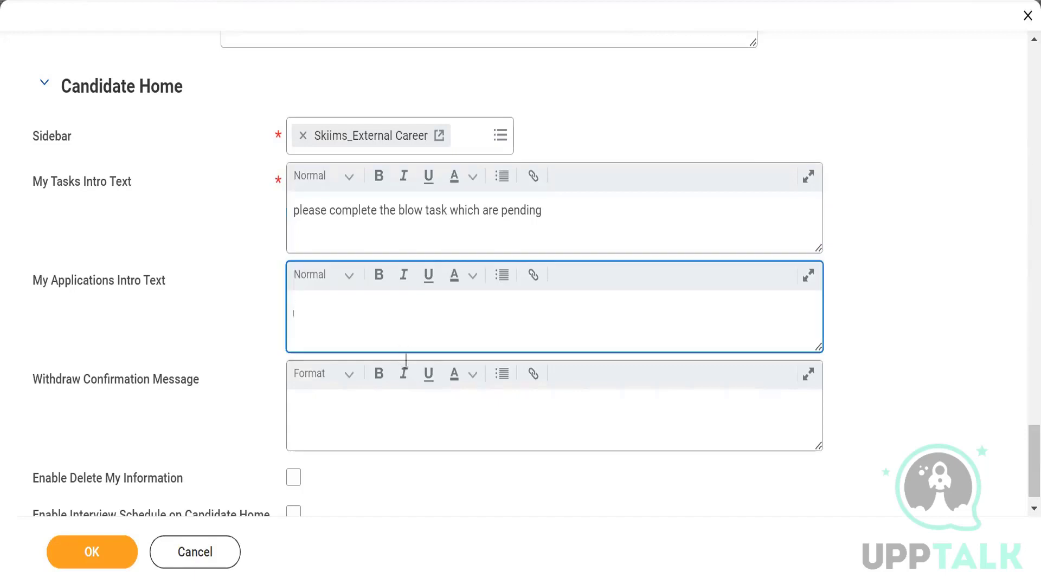
scroll(380, 403, down, 1)
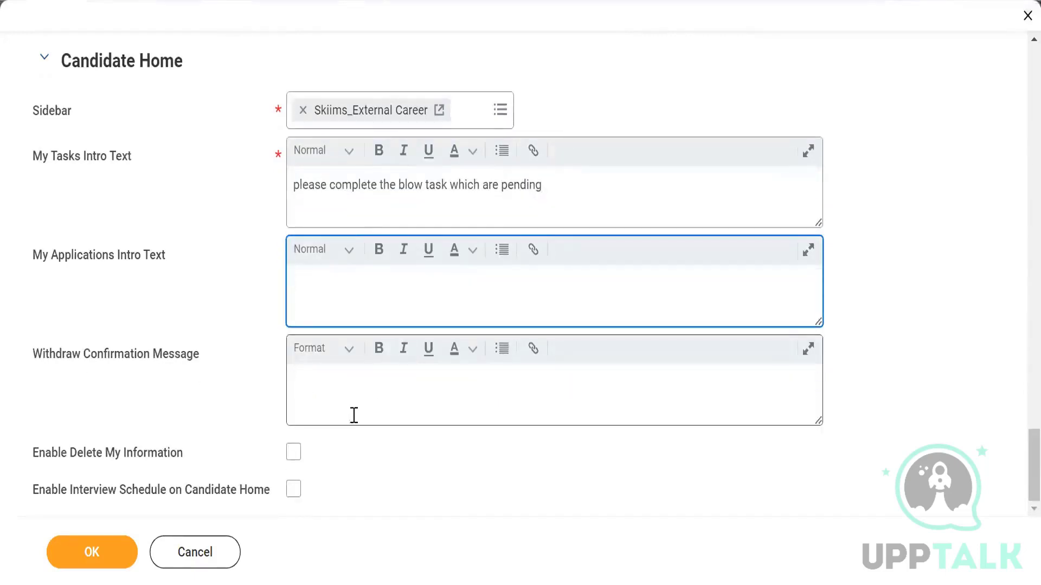
click(420, 387)
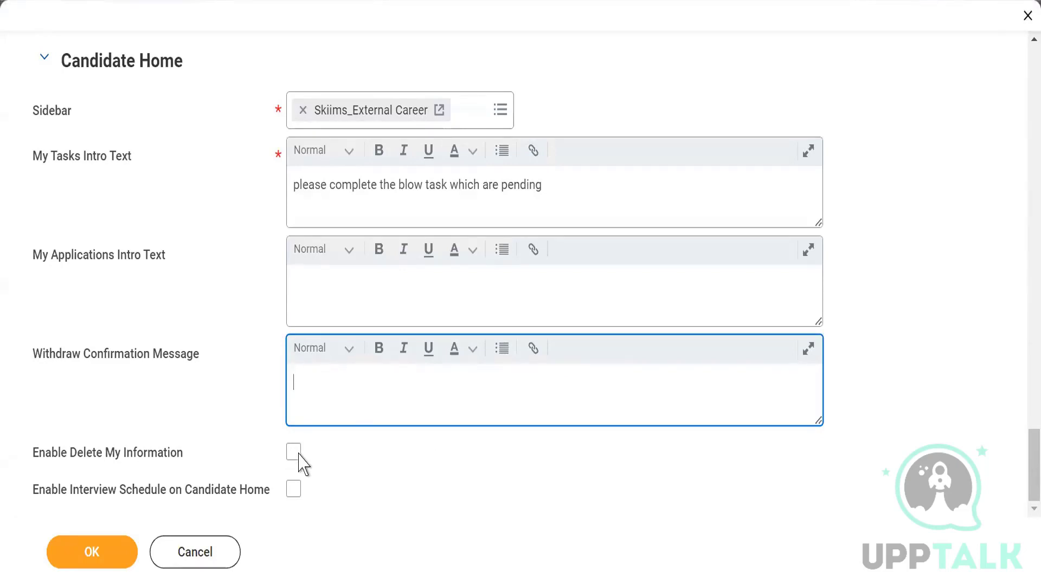
mouse_move(294, 457)
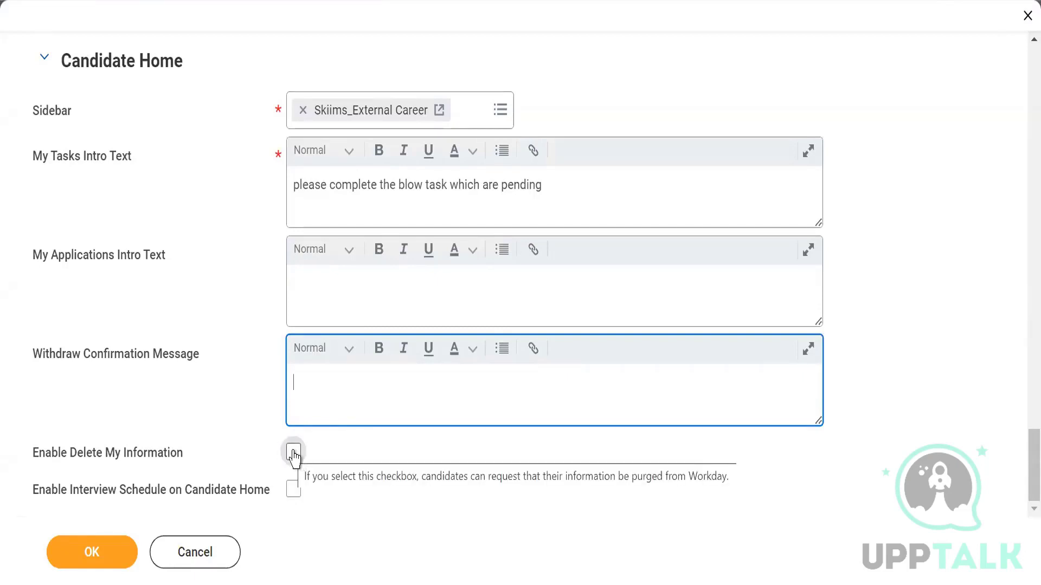
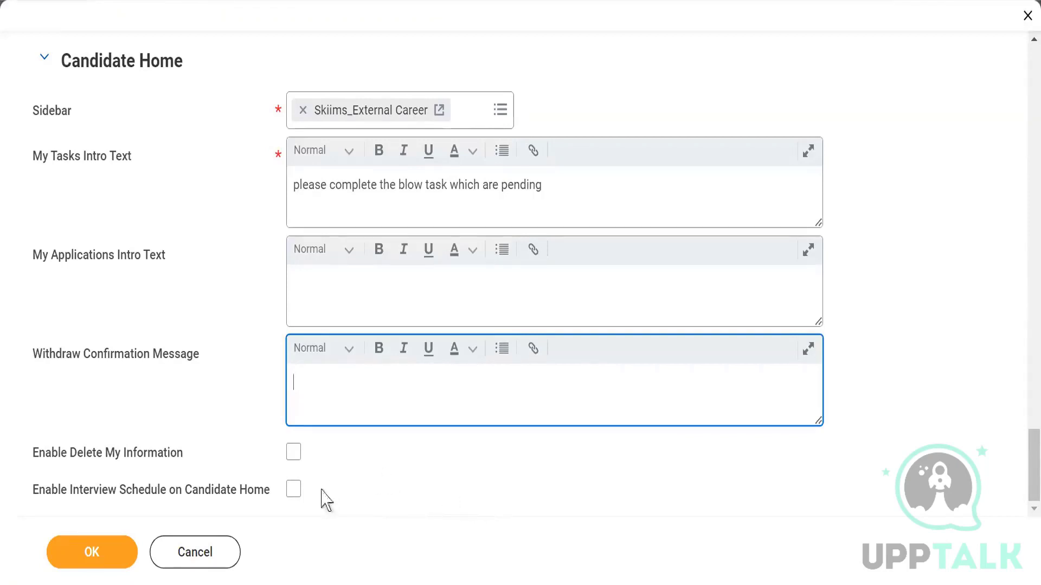
Step: Tick Enable Interview Schedule on Candidate Home for the career site
click(296, 490)
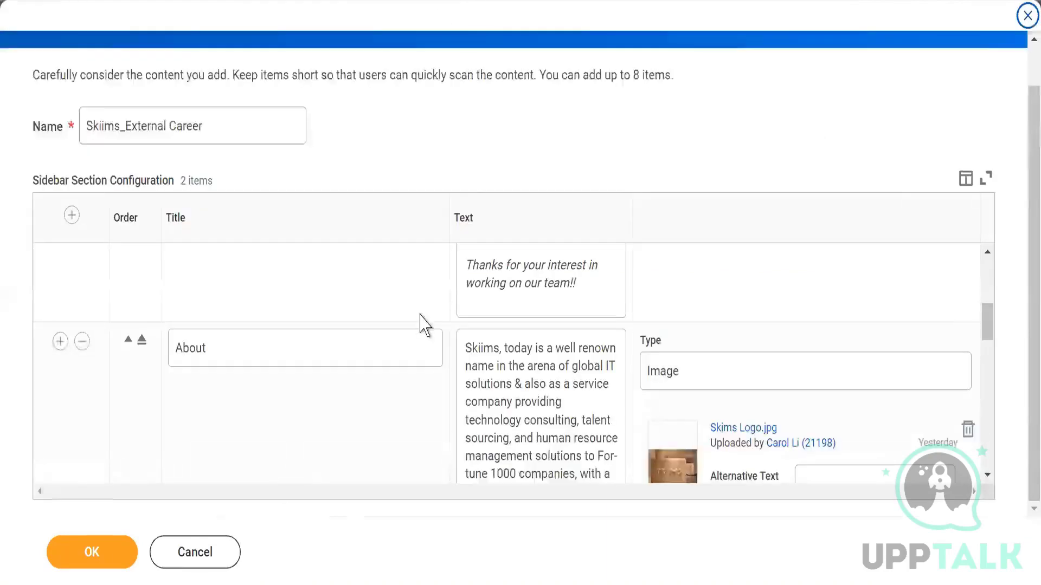
Step: Cancel the Skiims_External Career sidebar edits and go back to the Candidate Home settings
scroll(421, 323, up, 5)
click(197, 561)
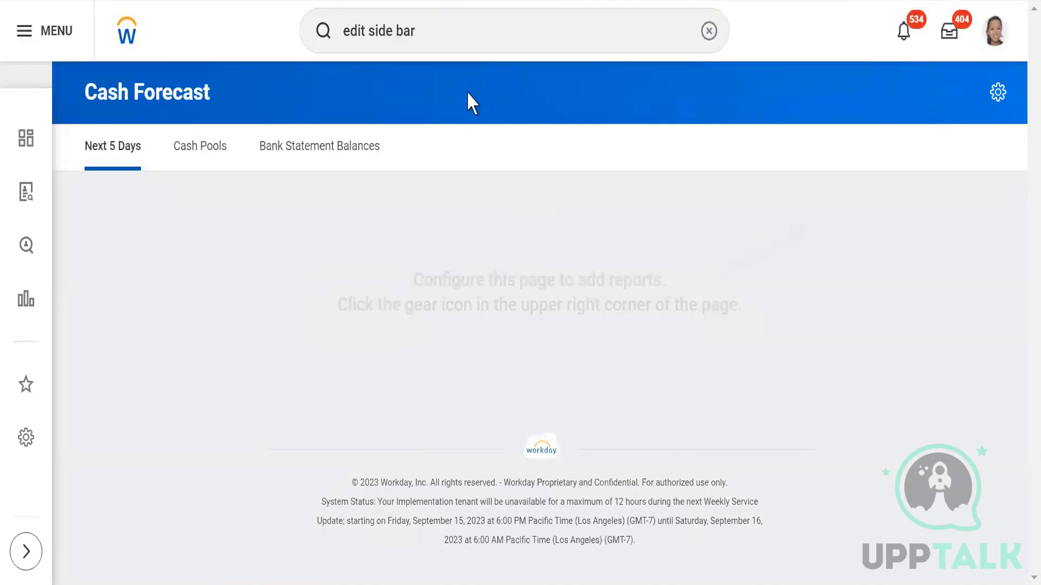
click(466, 35)
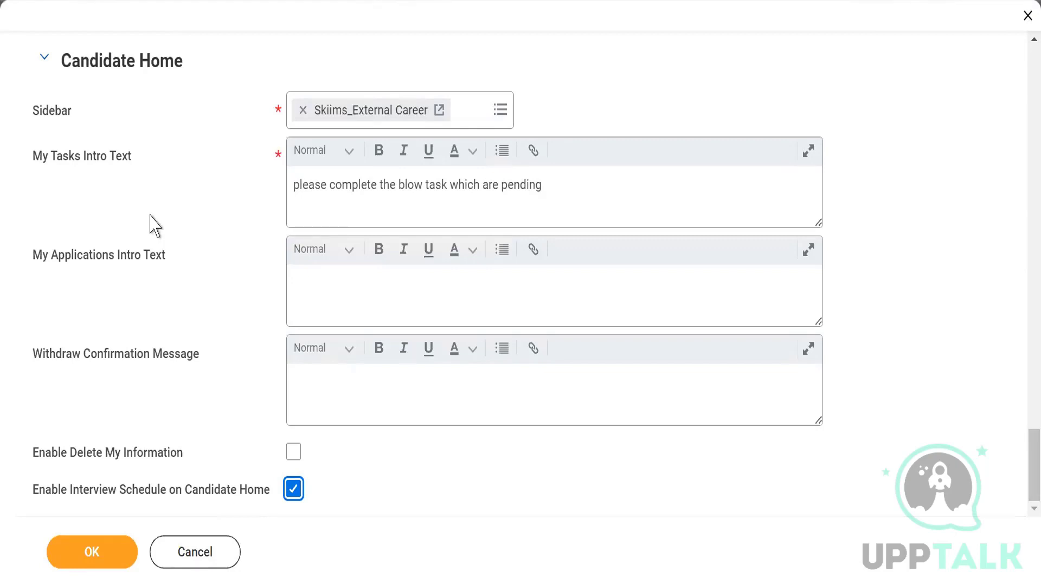
Step: Scroll up through the career site form's earlier sections
scroll(151, 225, up, 5)
scroll(151, 222, up, 10)
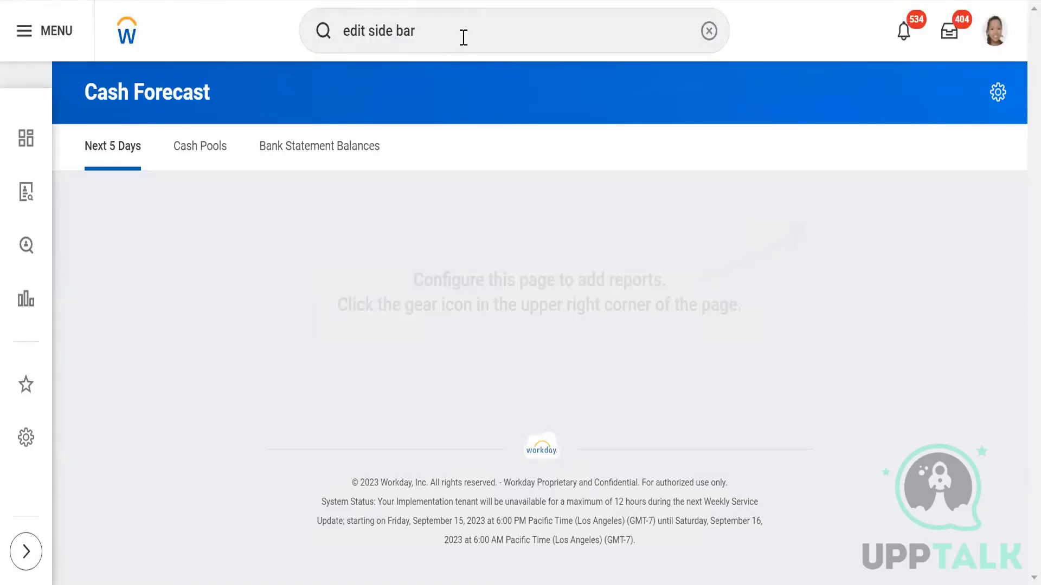
Step: Search 'BP:Post job skiims' and open the Post Job for SKIIMS PVT LTD definition
click(464, 38)
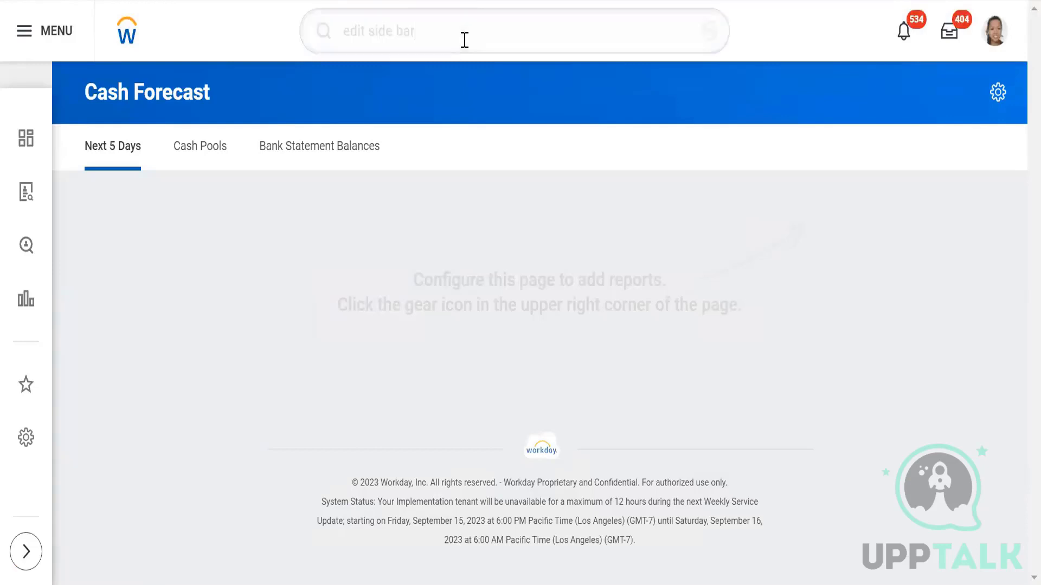
key(BackSpace)
key(BackSpace)
key(BackSpace)
key(BackSpace)
key(BackSpace)
key(BackSpace)
key(BackSpace)
key(BackSpace)
key(BackSpace)
key(BackSpace)
key(BackSpace)
key(BackSpace)
key(BackSpace)
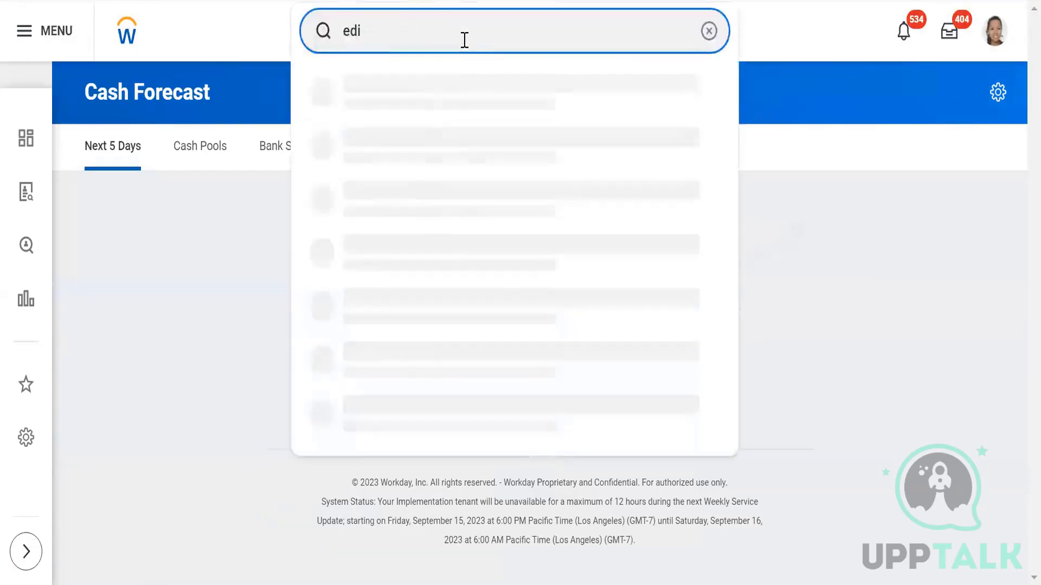
text(BP)
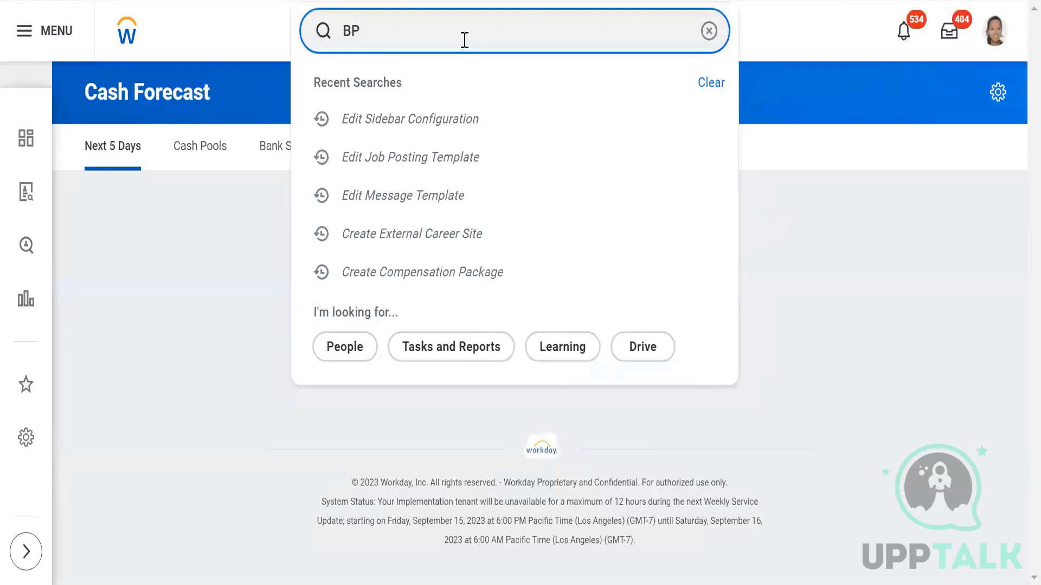
text(:Post)
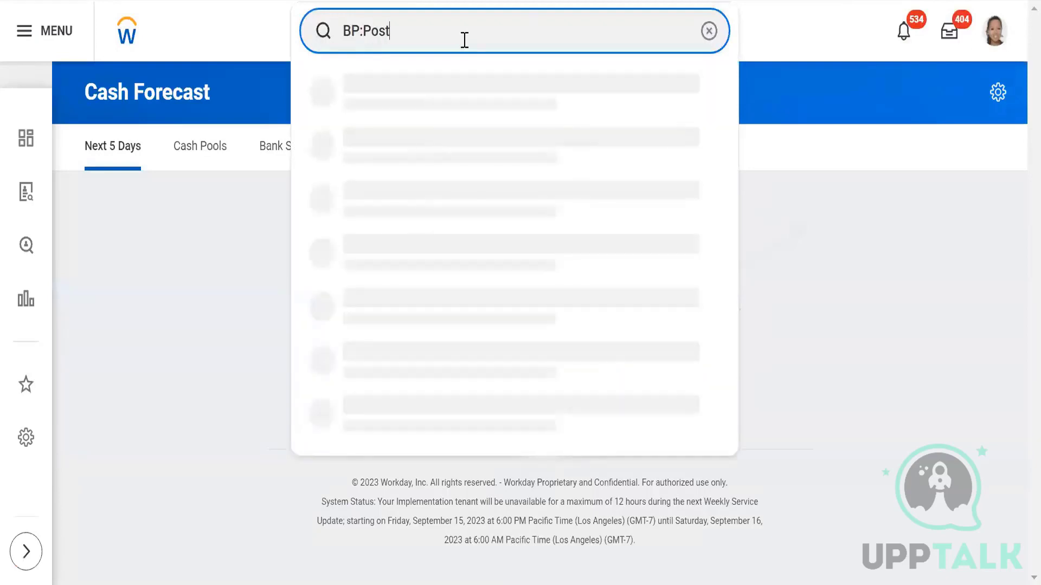
text( job )
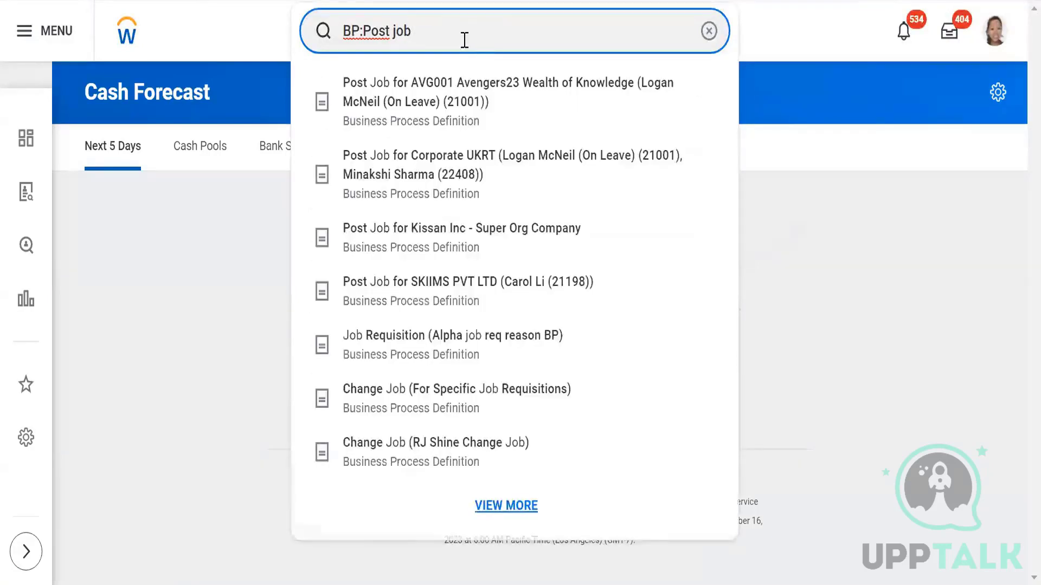
text(skiims)
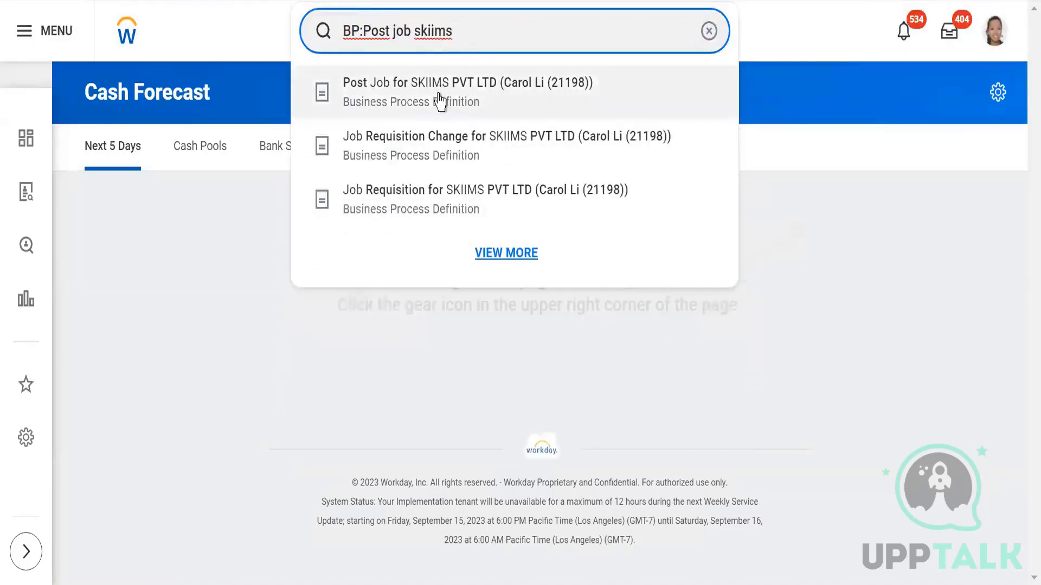
click(441, 100)
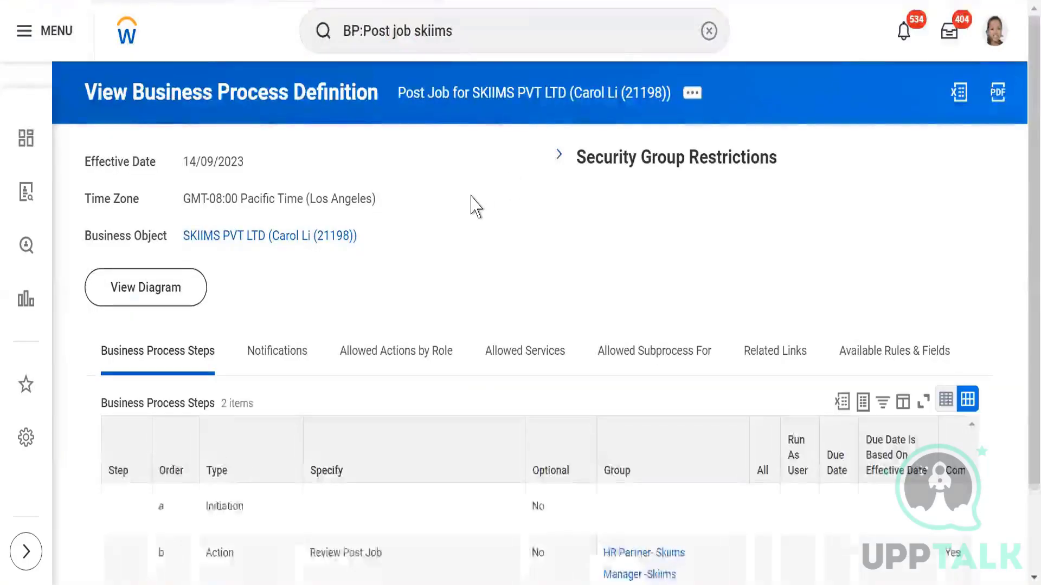
Step: Review the Initiation and Review Post Job steps of the SKIIMS Post Job process
scroll(471, 206, down, 2)
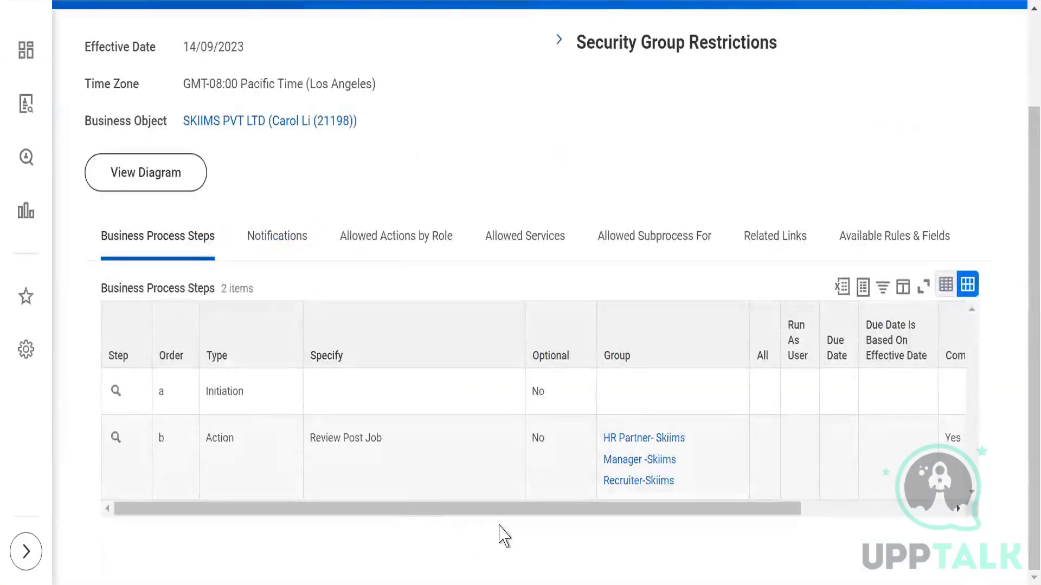
scroll(493, 263, up, 2)
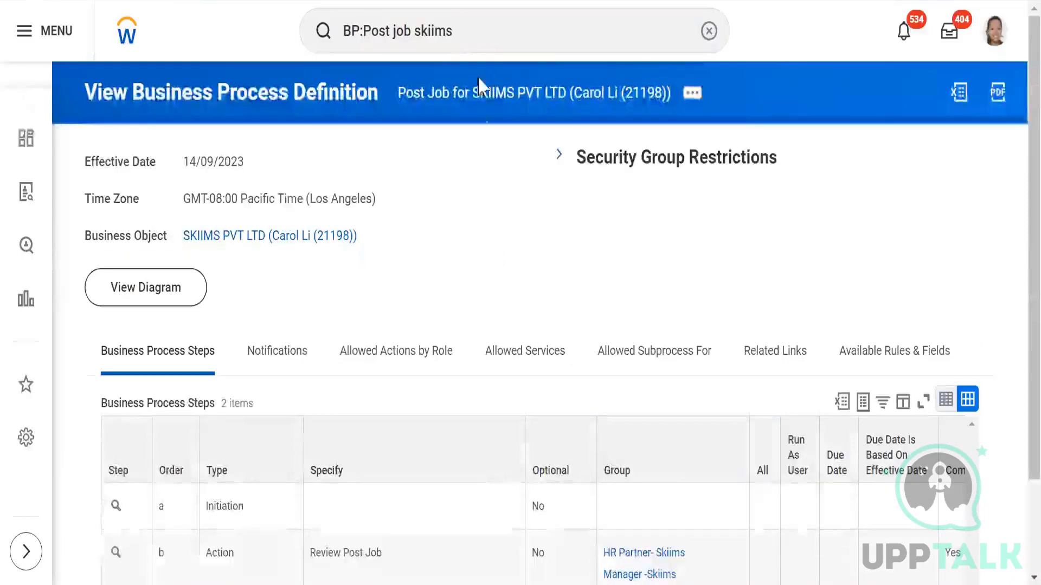
click(482, 32)
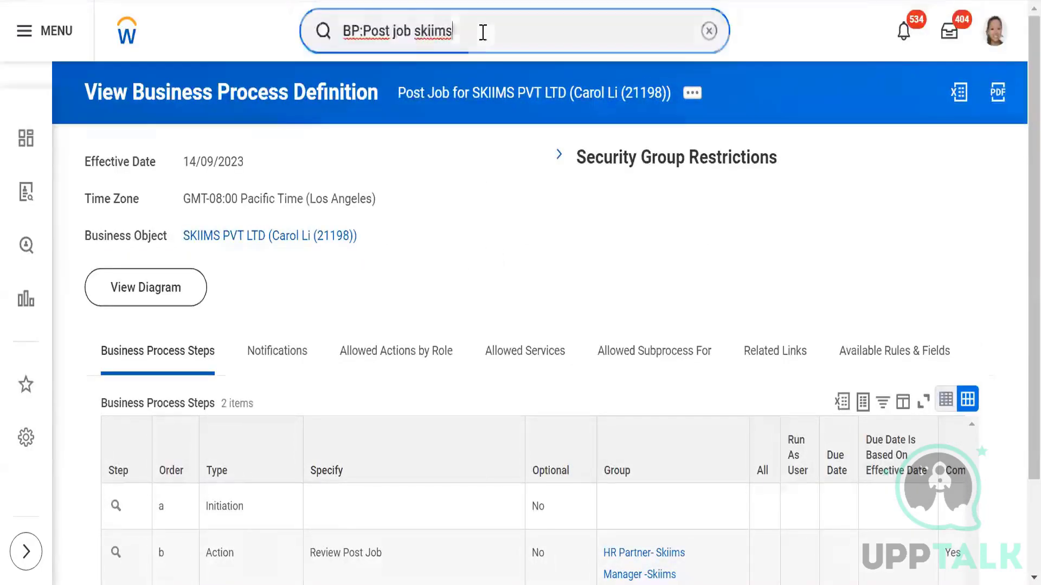
triple_click(514, 44)
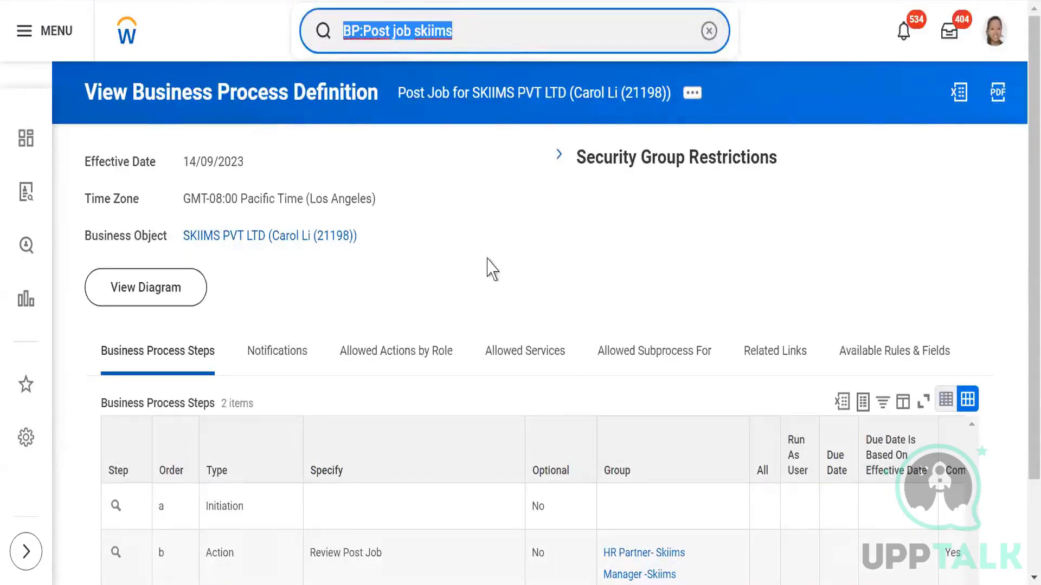
click(512, 241)
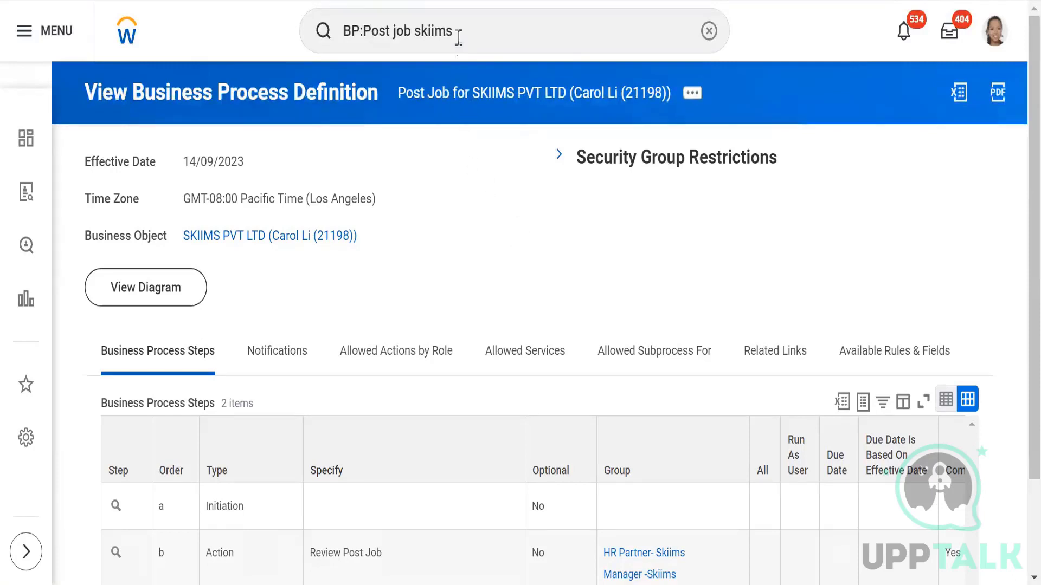
Step: Clear the old search text from the search bar
click(490, 33)
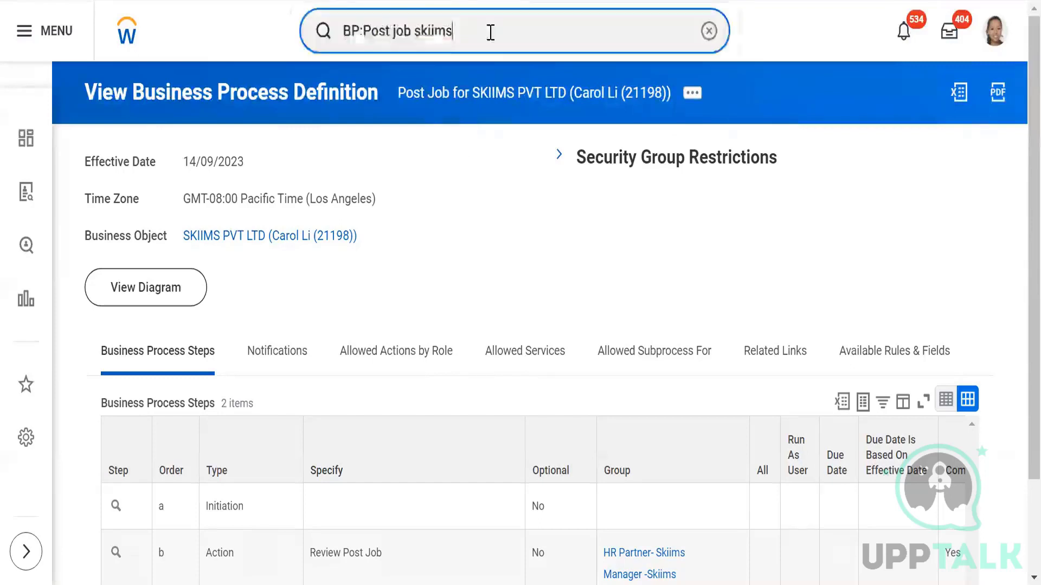
drag(490, 32, 285, 30)
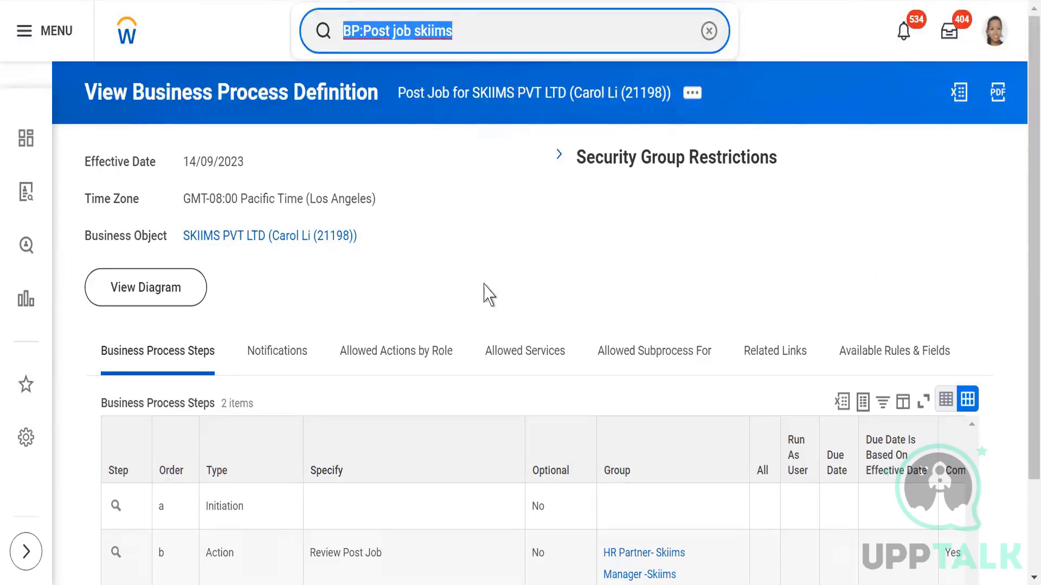
click(513, 33)
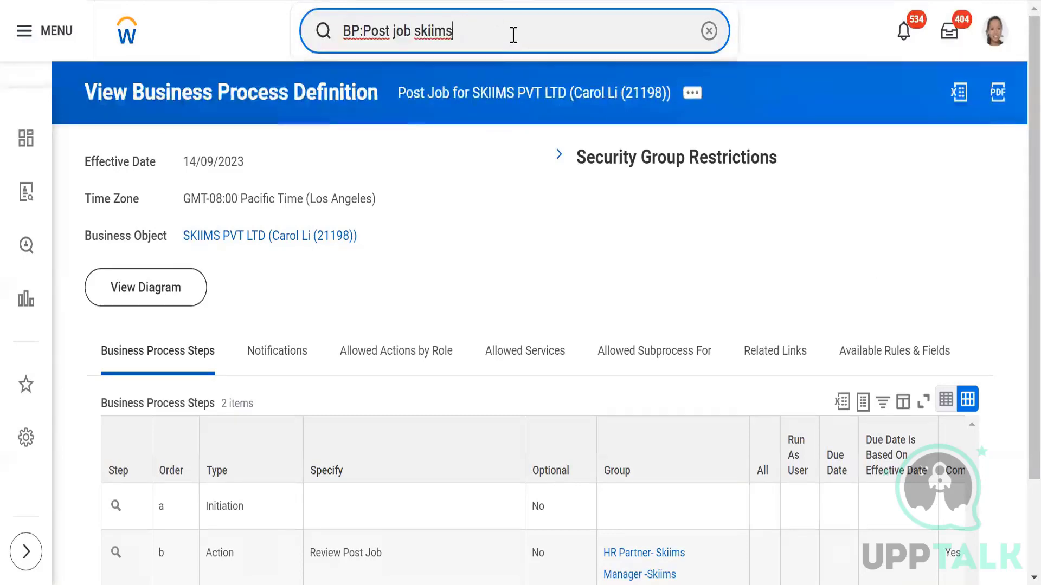
key(BackSpace)
key(BackSpace)
key(BackSpace)
key(BackSpace)
key(BackSpace)
key(BackSpace)
key(BackSpace)
key(BackSpace)
key(BackSpace)
key(BackSpace)
key(BackSpace)
key(BackSpace)
key(BackSpace)
key(BackSpace)
key(BackSpace)
key(BackSpace)
key(BackSpace)
key(BackSpace)
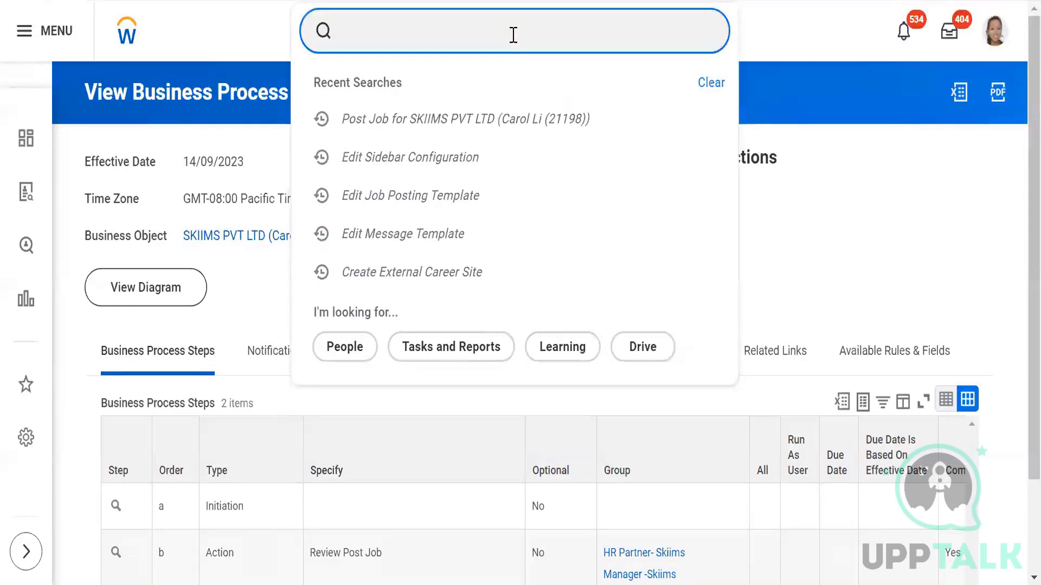
Step: Search 'JR:Skiims' and open requisition R-01501 Skiims_ Workday Recruitment Consultant
text(S)
key(BackSpace)
text(:JR)
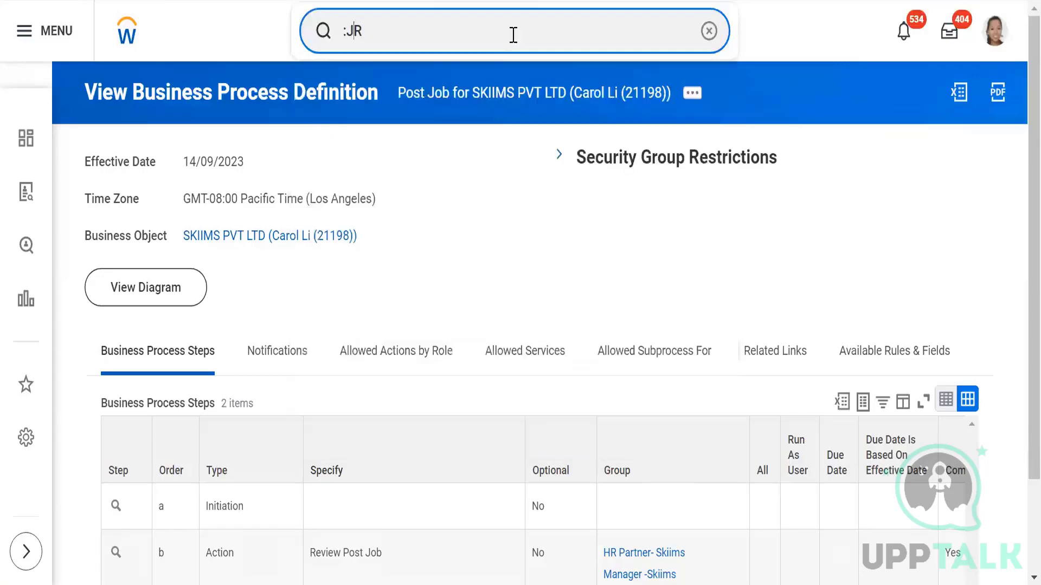
key(BackSpace)
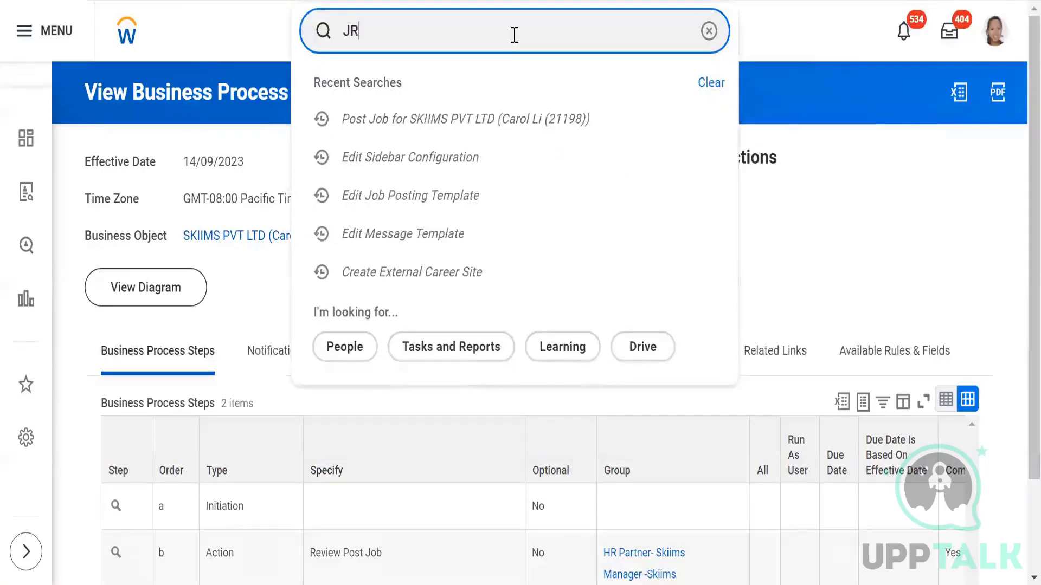
text(:)
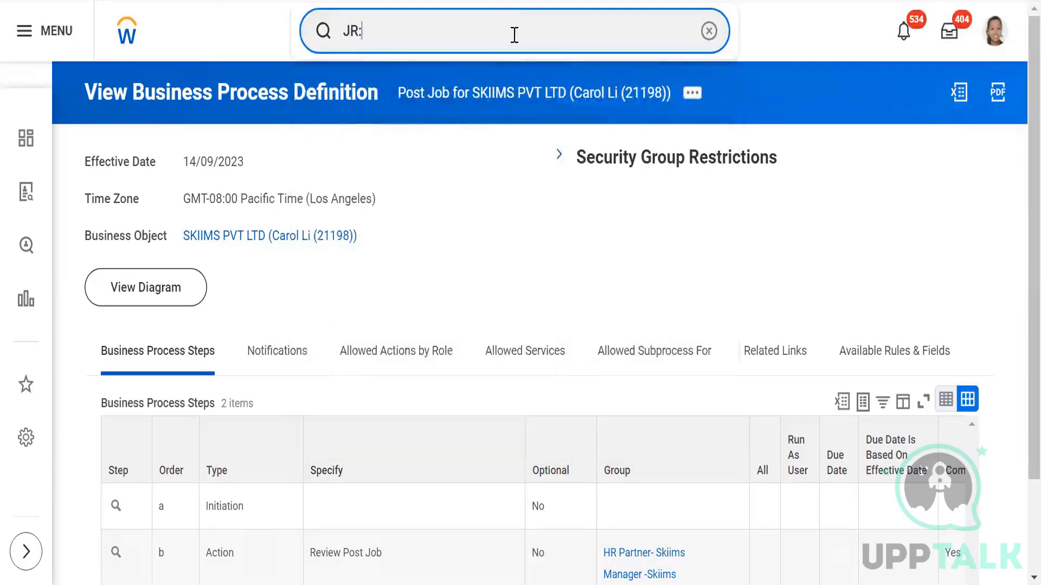
text(Skiim)
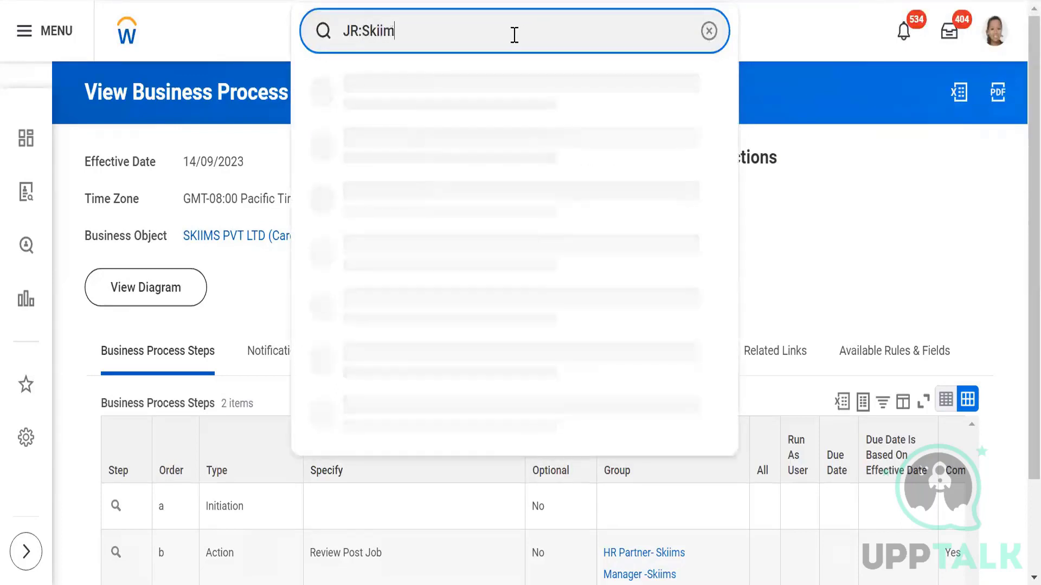
text(s)
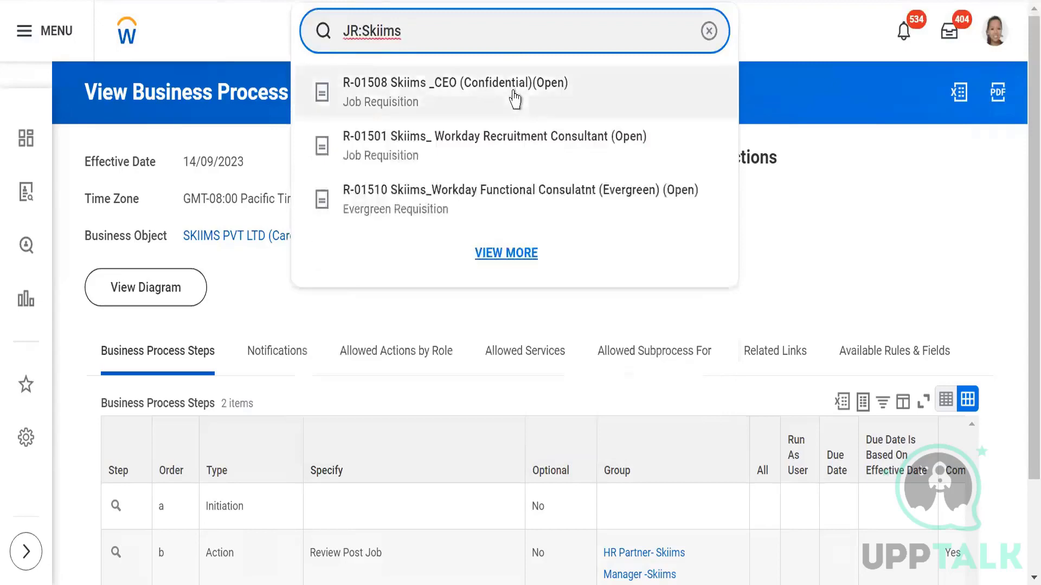
click(506, 146)
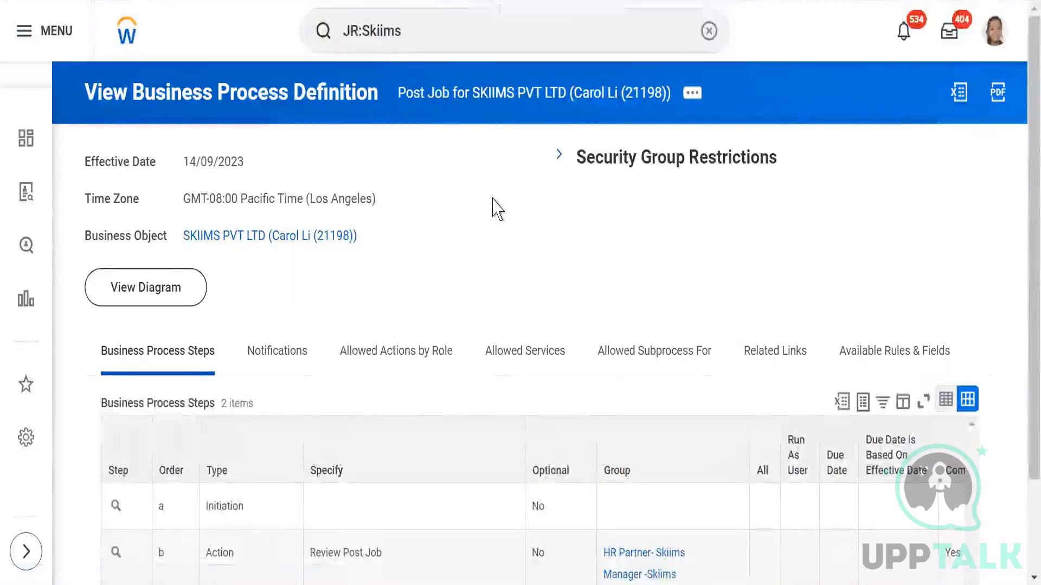
Step: View the requisition's current job postings, which list 0 items
scroll(500, 278, down, 1)
scroll(564, 320, down, 3)
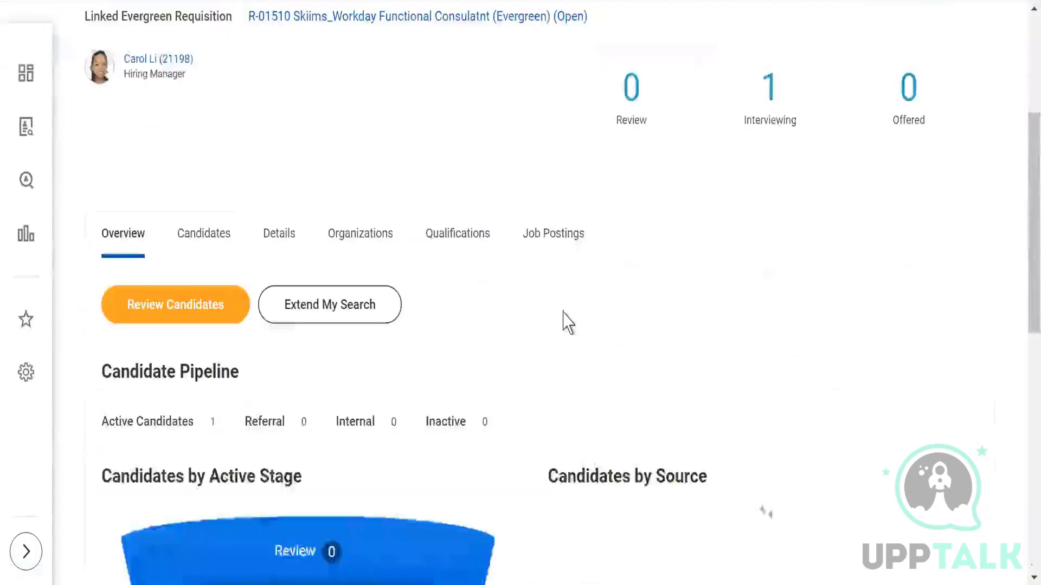
click(549, 234)
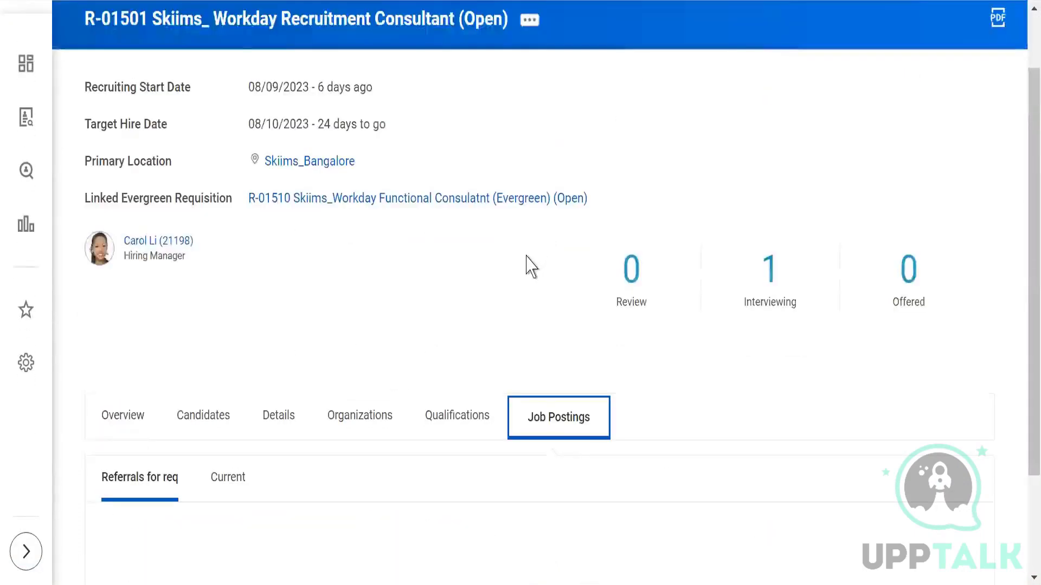
scroll(467, 243, down, 3)
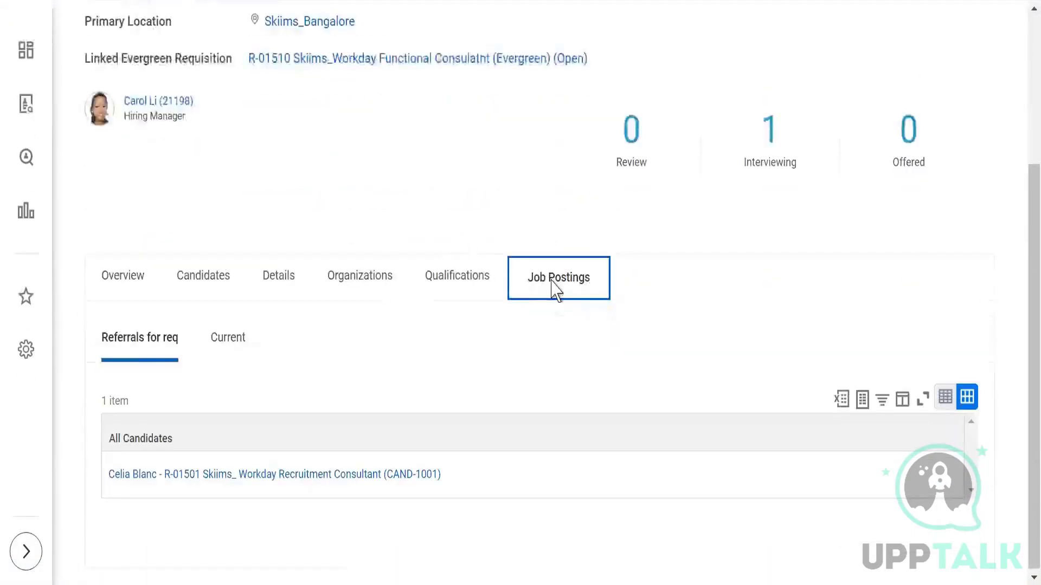
click(444, 282)
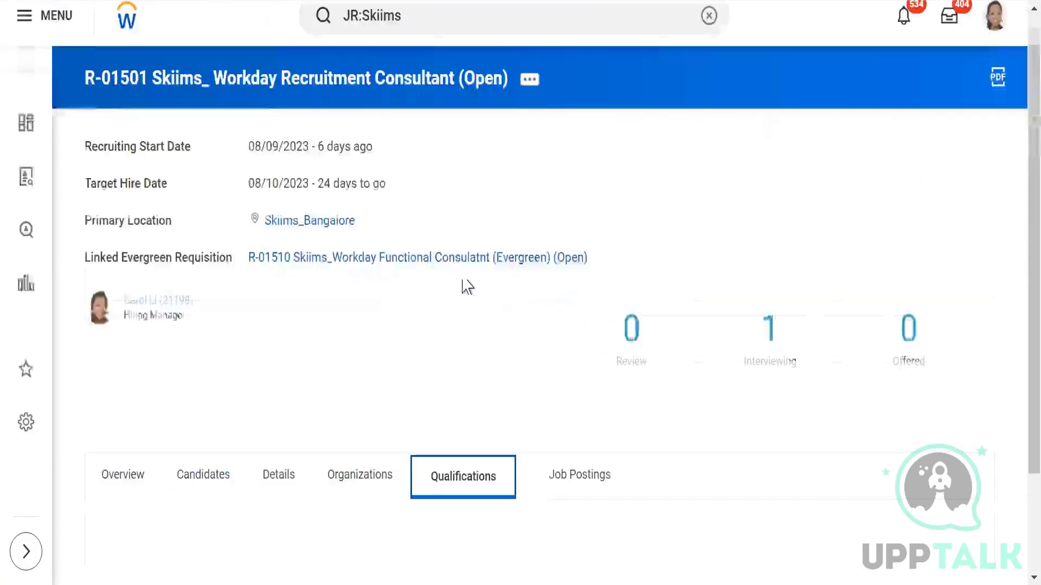
scroll(482, 293, down, 2)
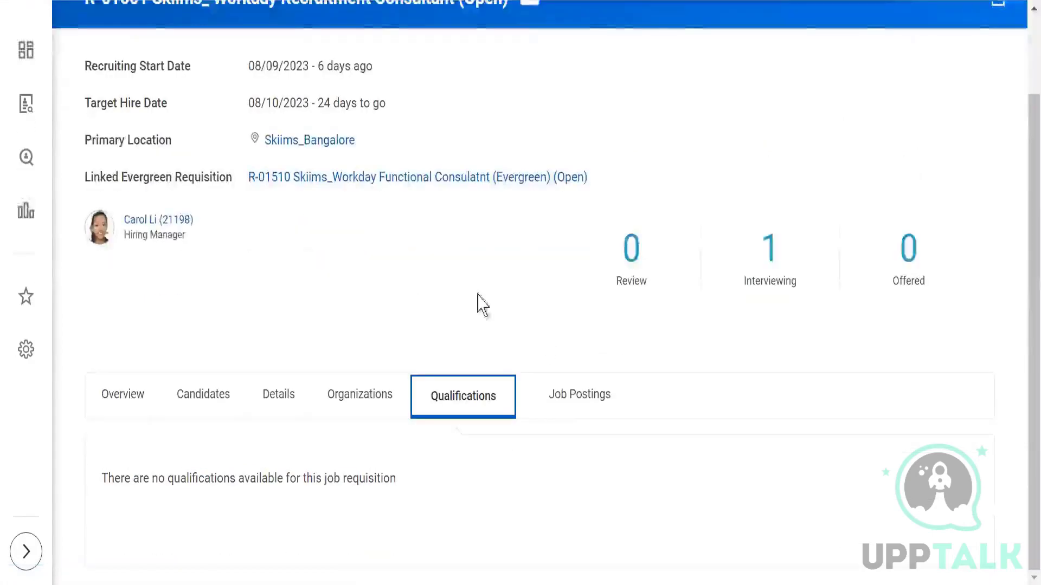
click(574, 413)
scroll(453, 316, down, 2)
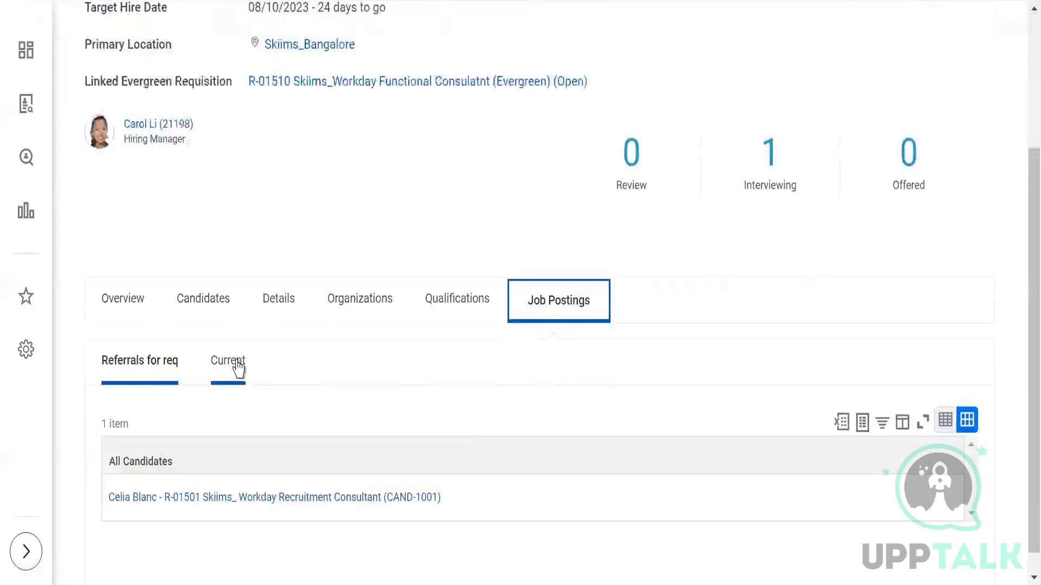
click(237, 368)
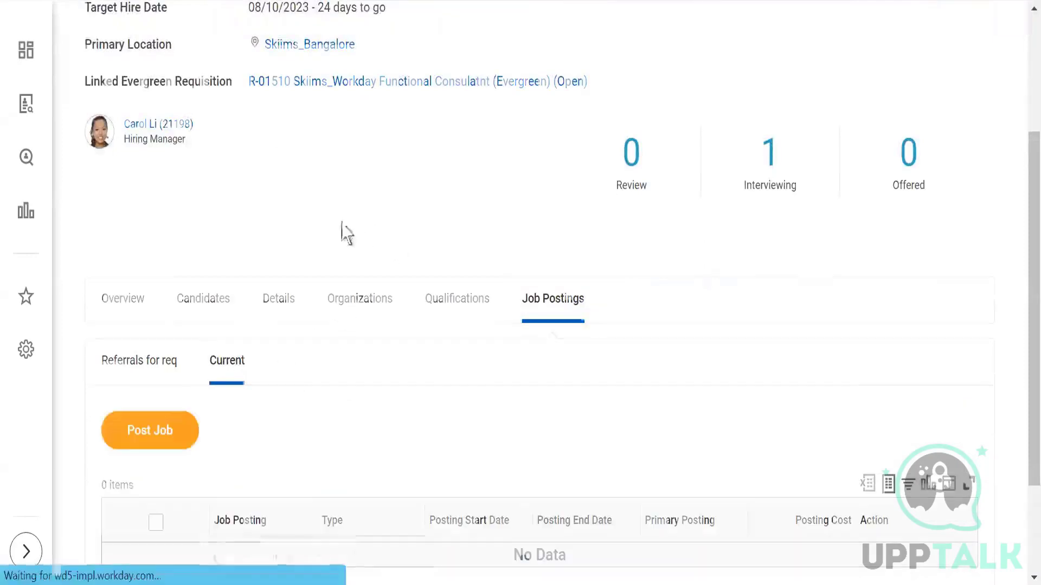
scroll(346, 233, down, 2)
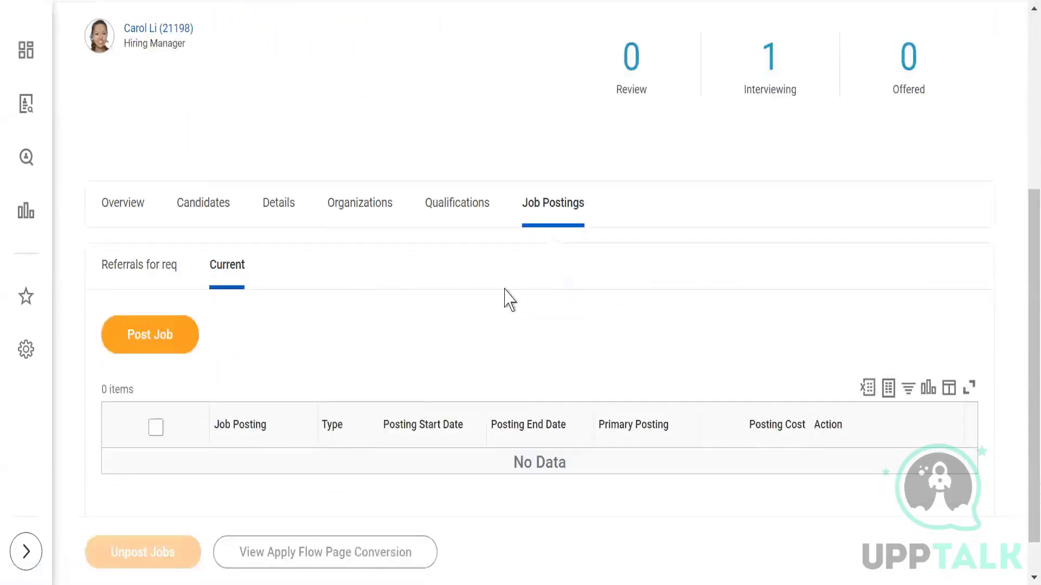
click(156, 348)
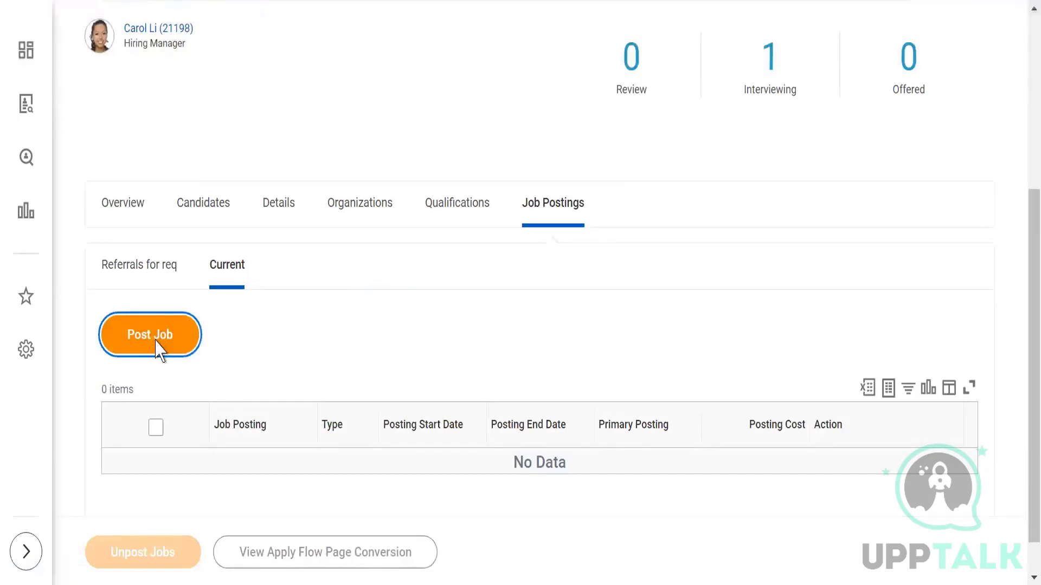
click(343, 215)
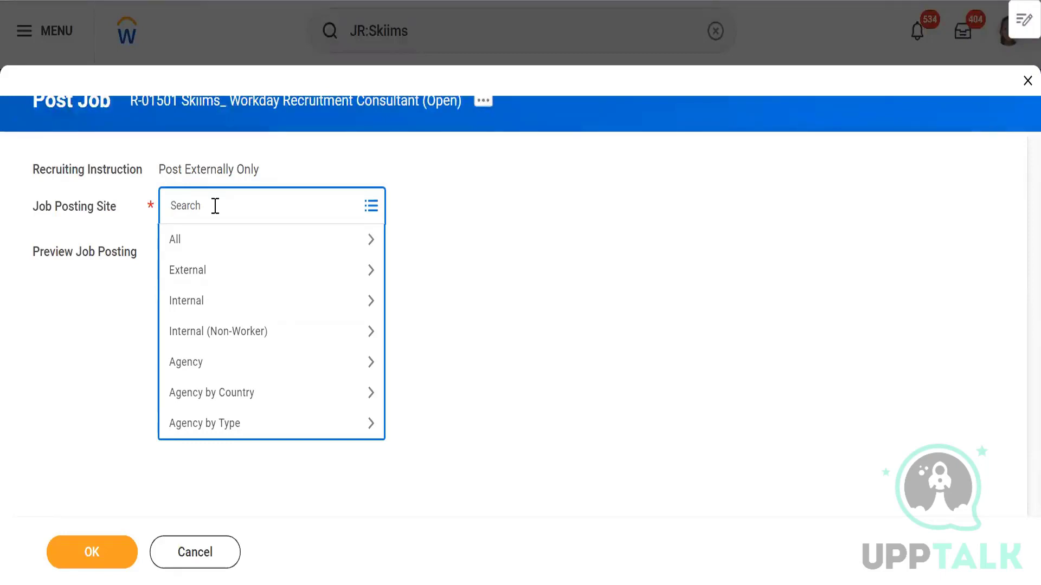
click(208, 312)
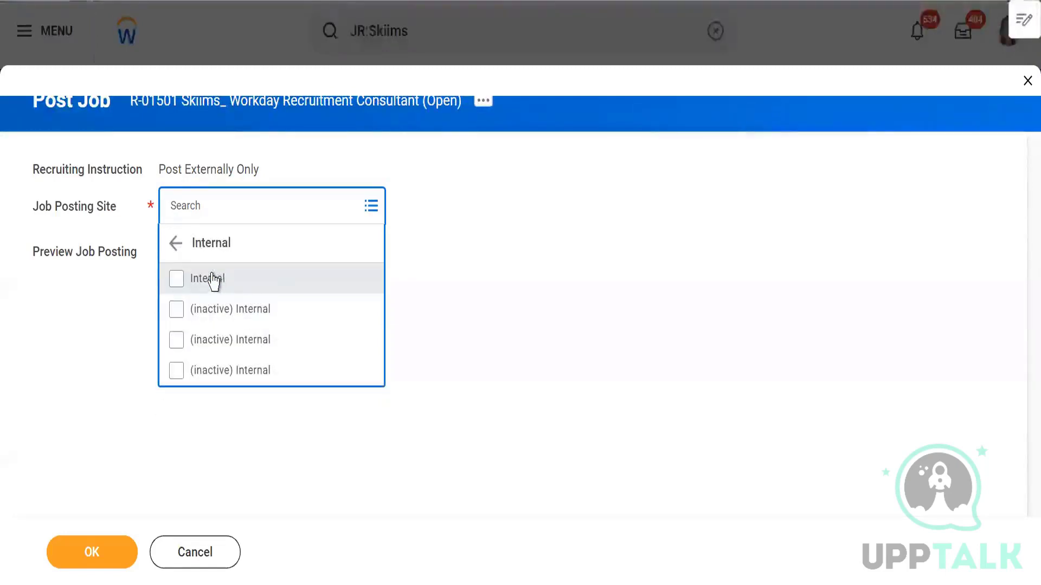
click(175, 243)
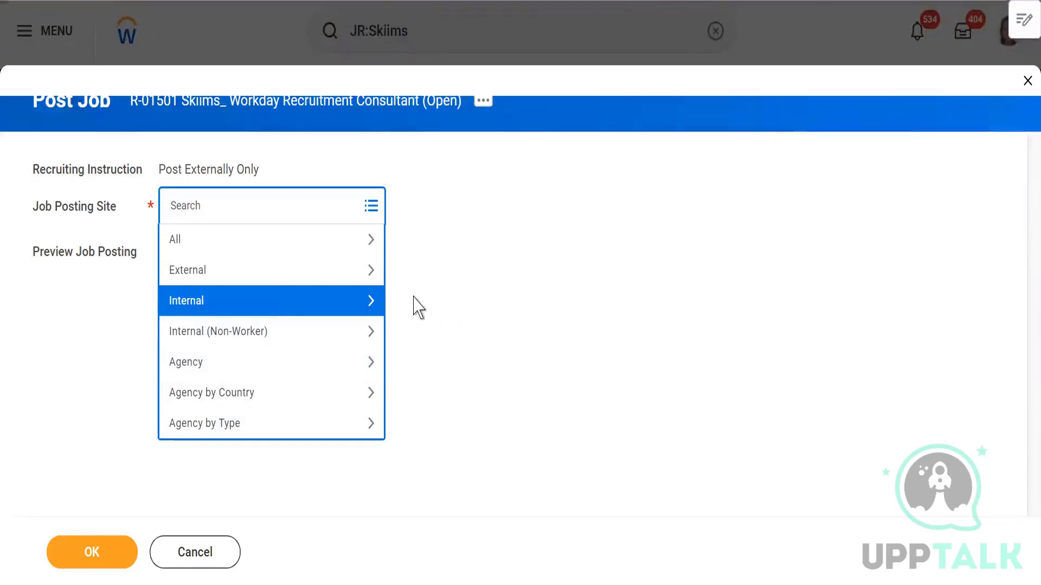
click(209, 190)
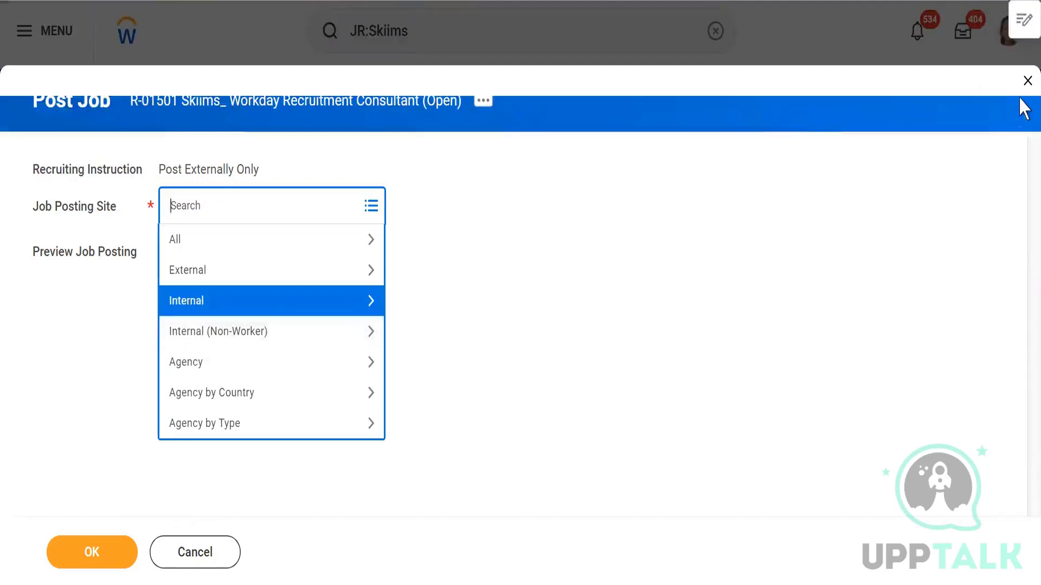
click(1025, 81)
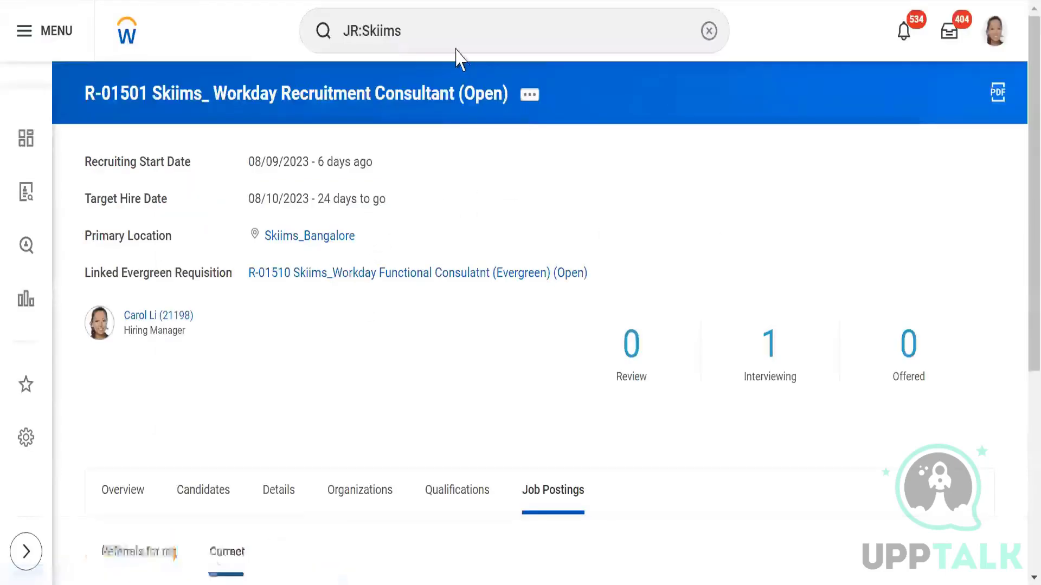
Step: Run Find Jobs to list open postings, starting with the R-01520 Manager opening
click(458, 38)
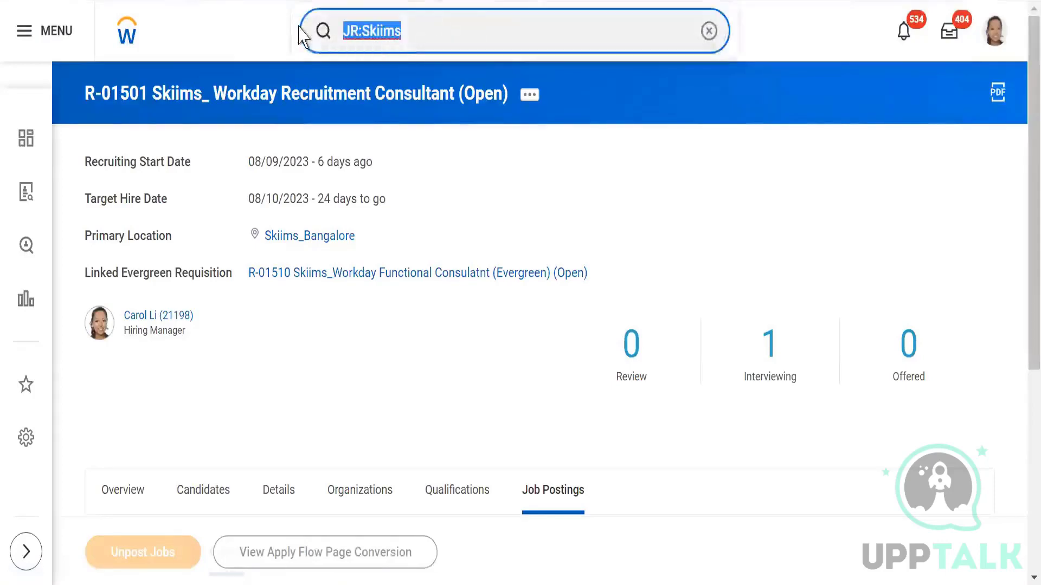
text(find jobs)
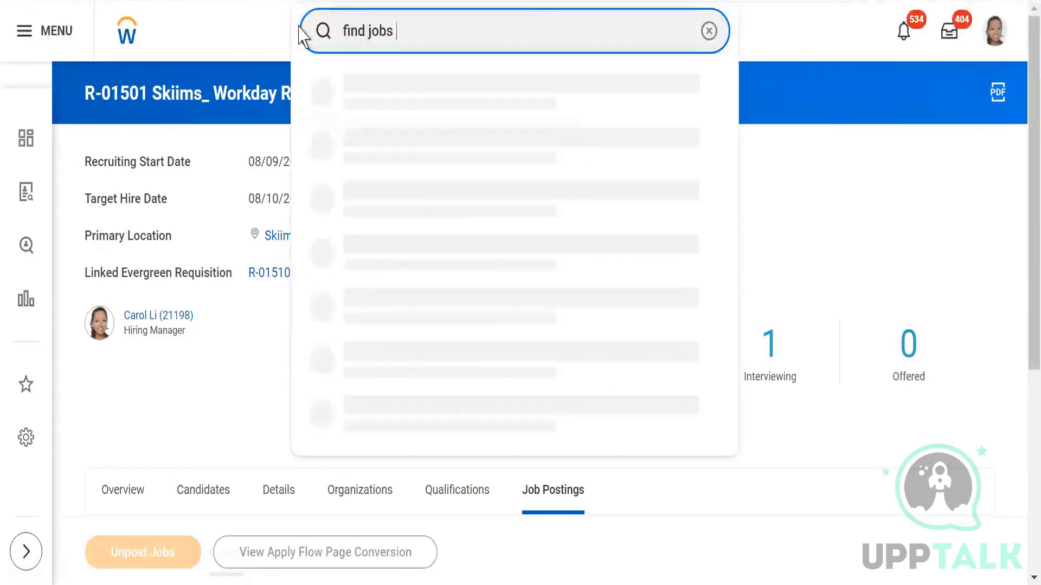
click(376, 100)
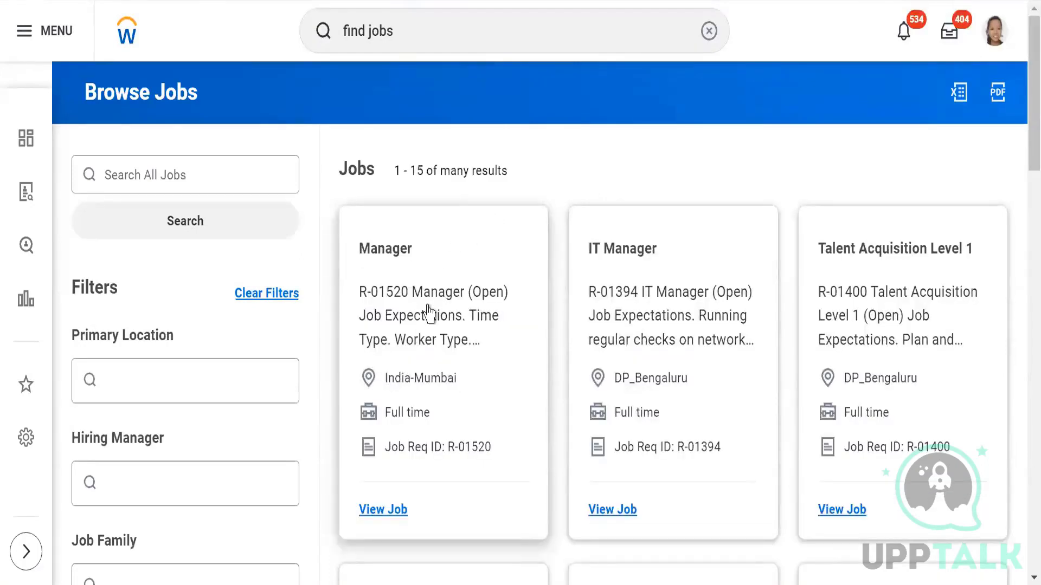
Step: Open the R-01520 Manager posting and read its details down to Hiring Team and Similar Jobs
click(428, 296)
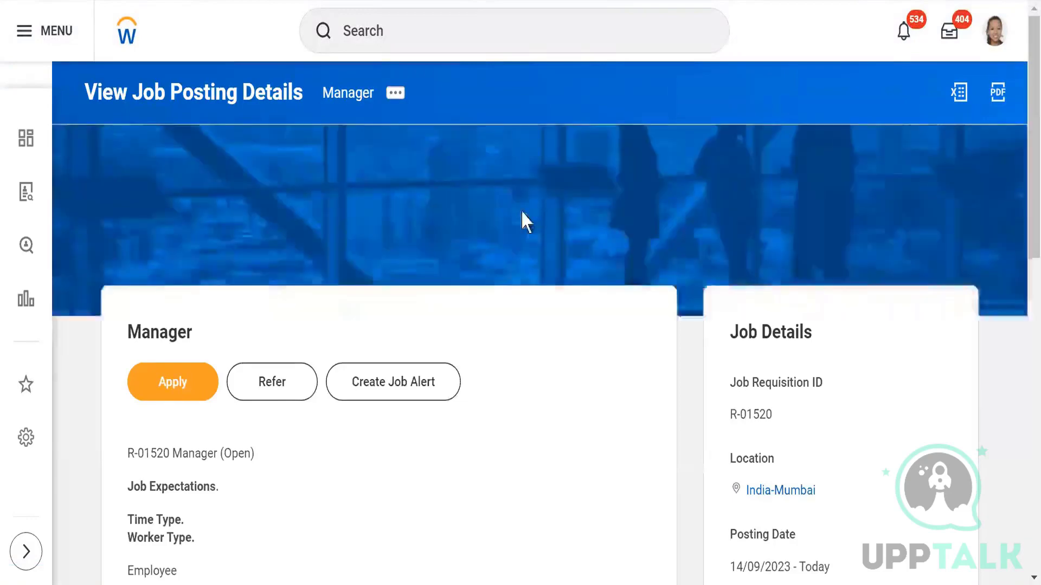
scroll(522, 211, down, 2)
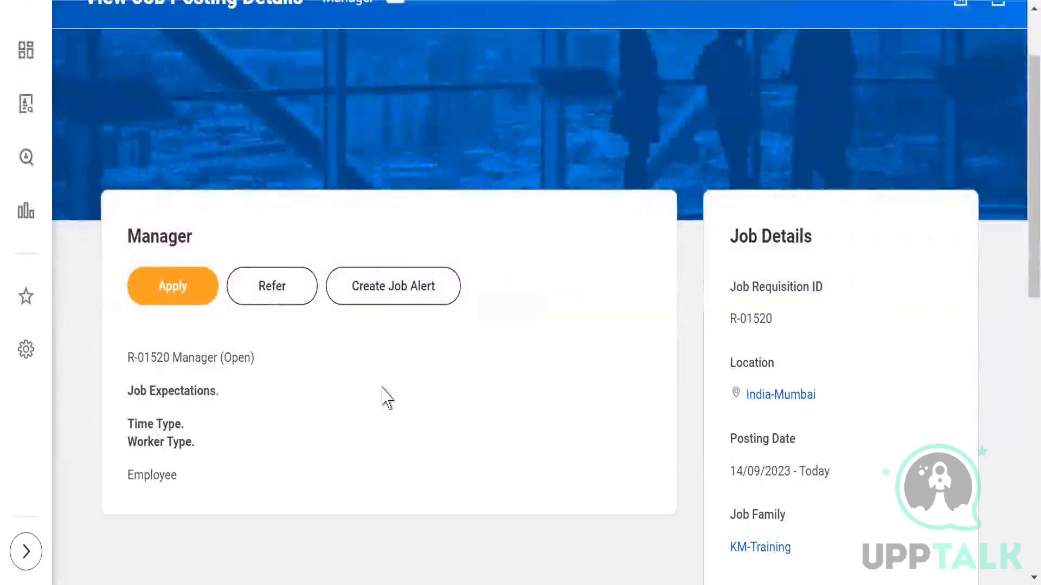
scroll(139, 155, up, 2)
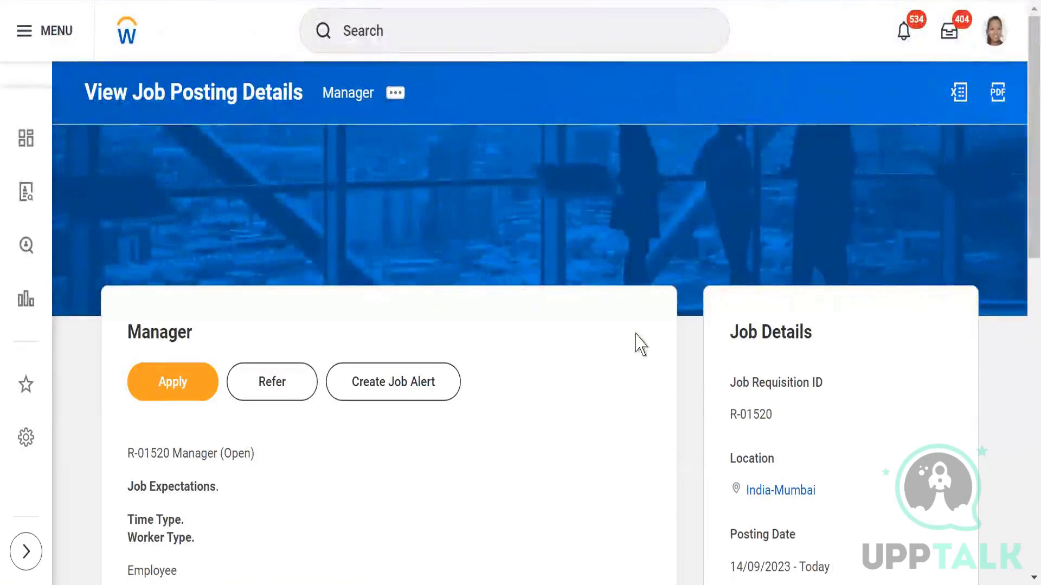
scroll(642, 347, down, 4)
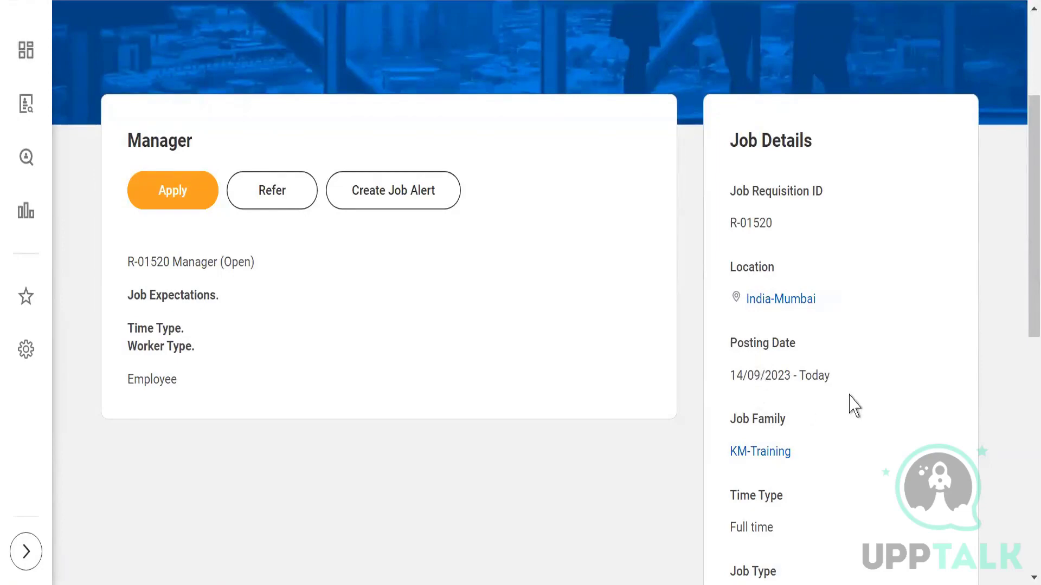
scroll(841, 409, down, 2)
scroll(808, 379, down, 2)
scroll(803, 367, down, 1)
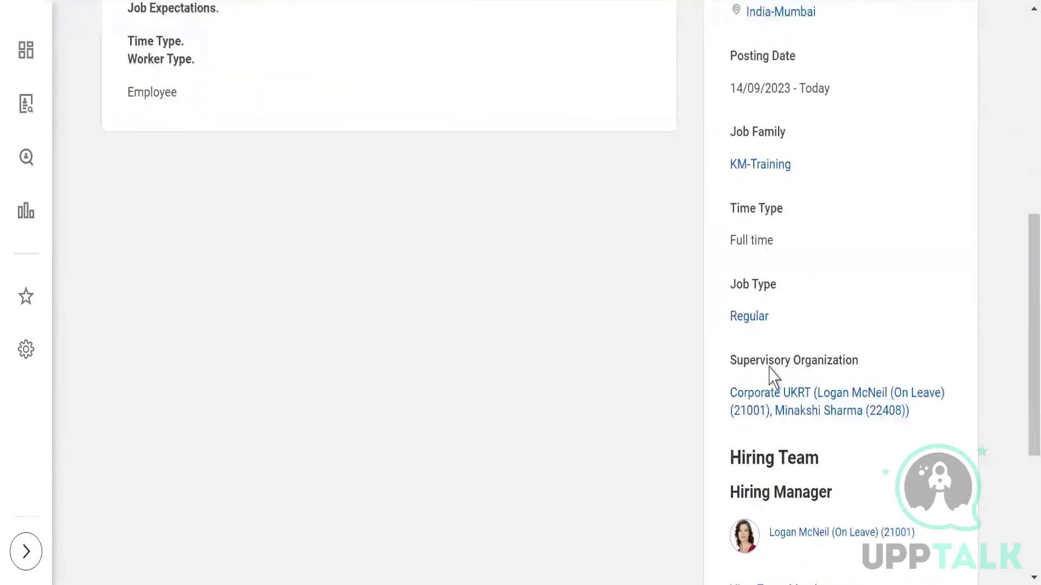
scroll(705, 409, down, 2)
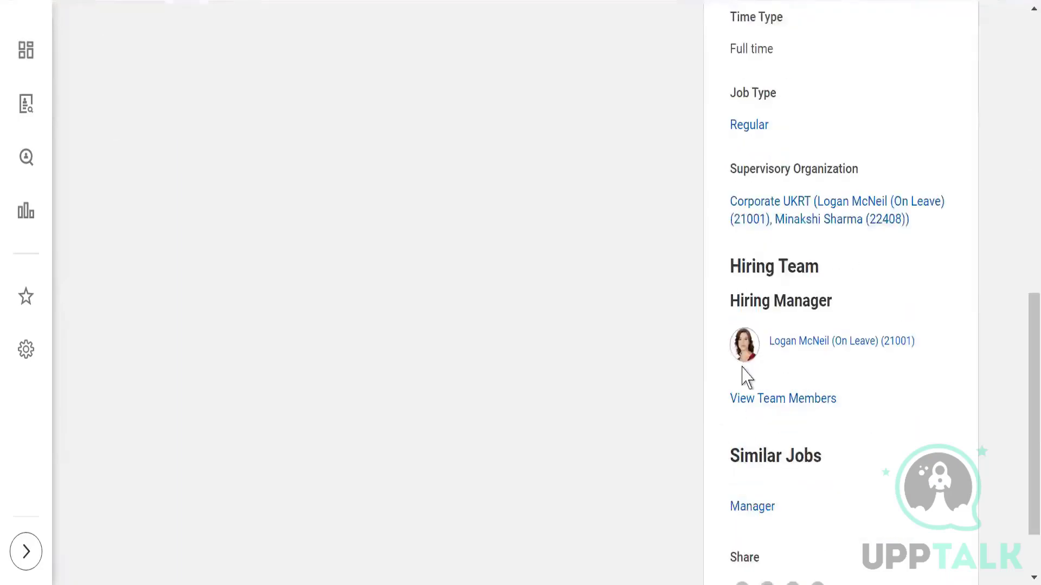
scroll(813, 363, down, 1)
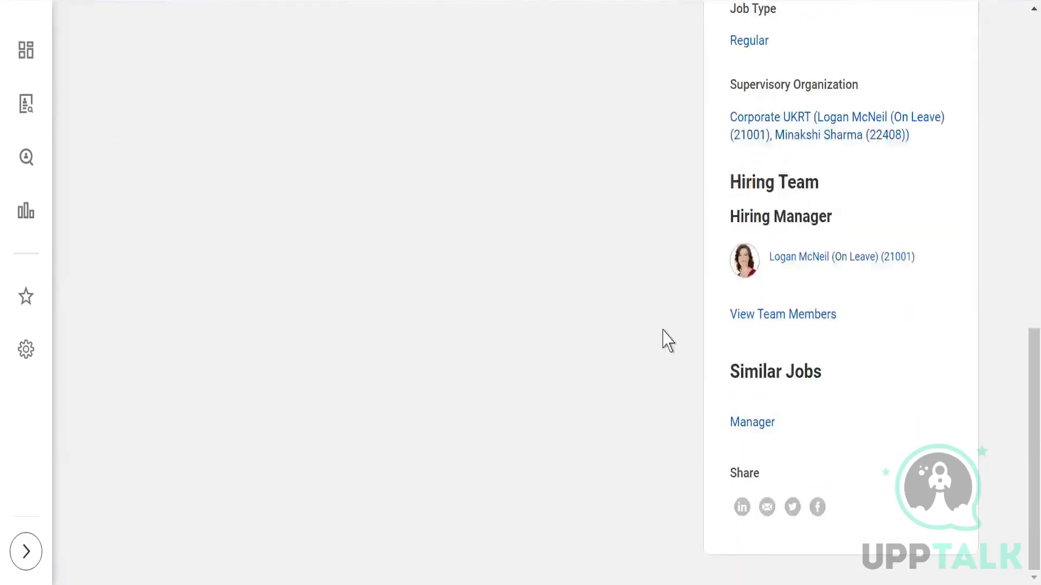
scroll(662, 339, up, 6)
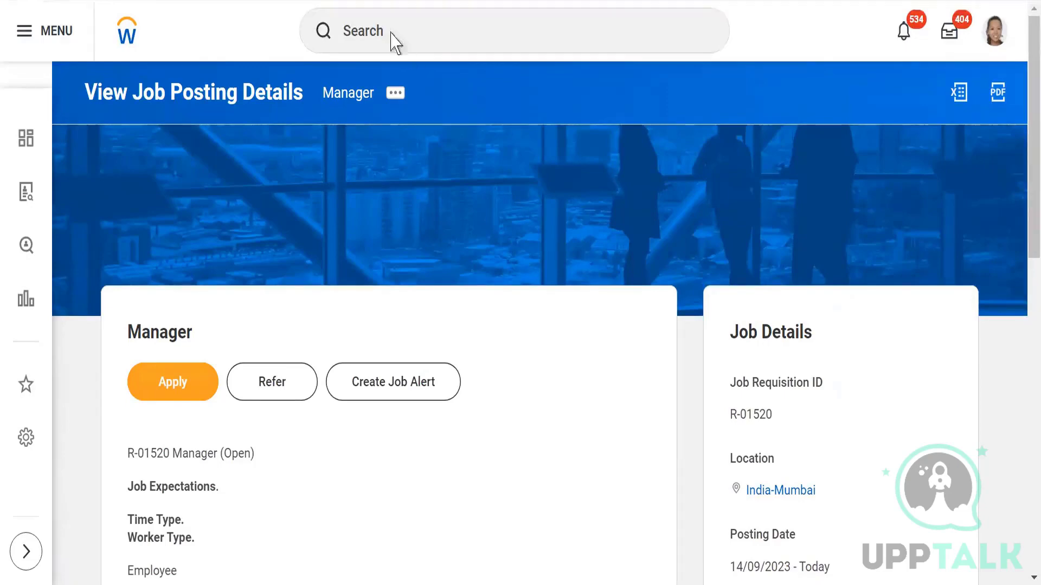
Step: Find the on-leave hiring manager's worker profile and check its Actions menu
click(387, 31)
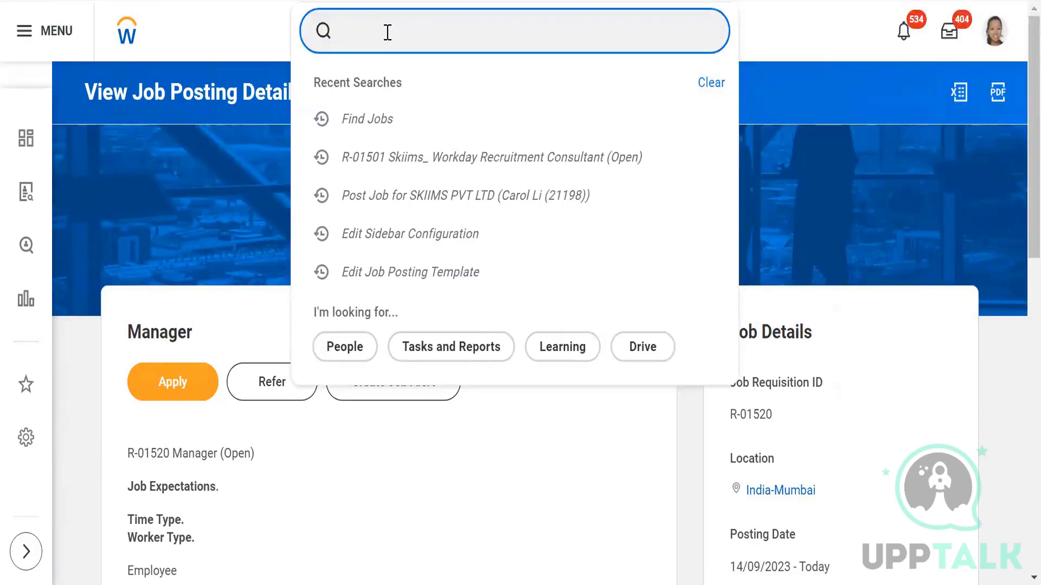
text(logan)
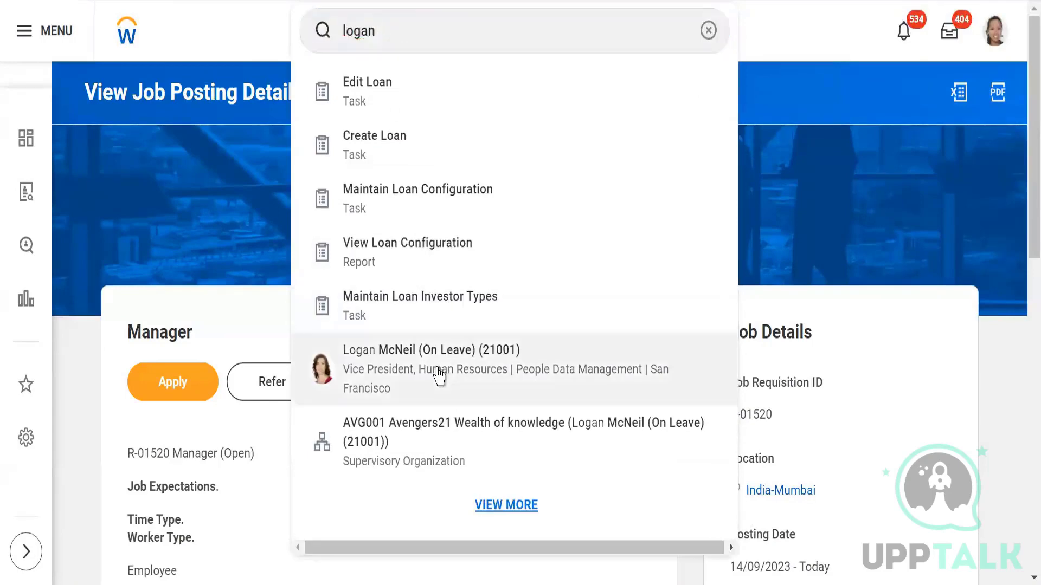
click(442, 374)
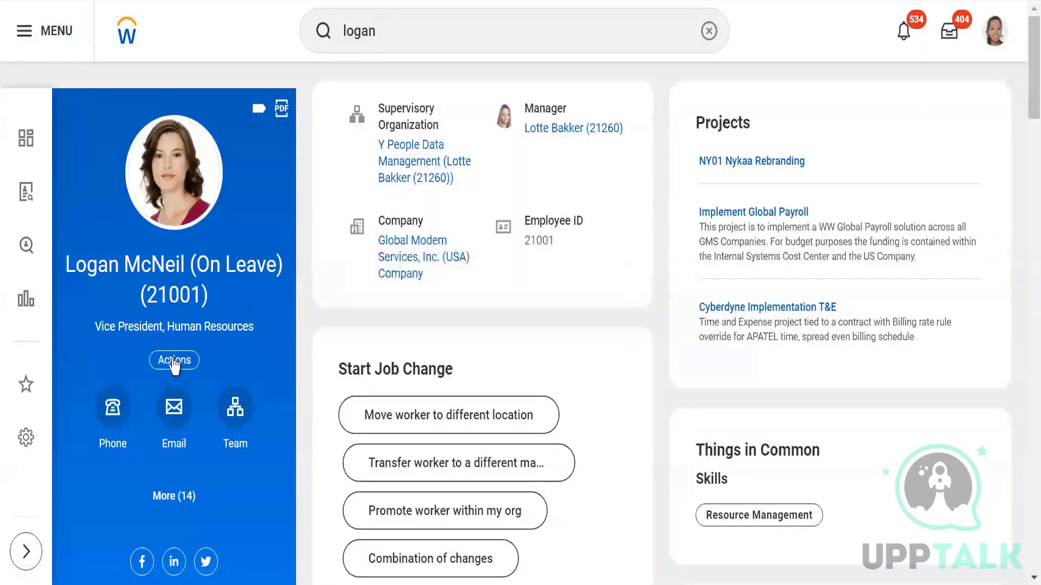
click(174, 360)
click(347, 30)
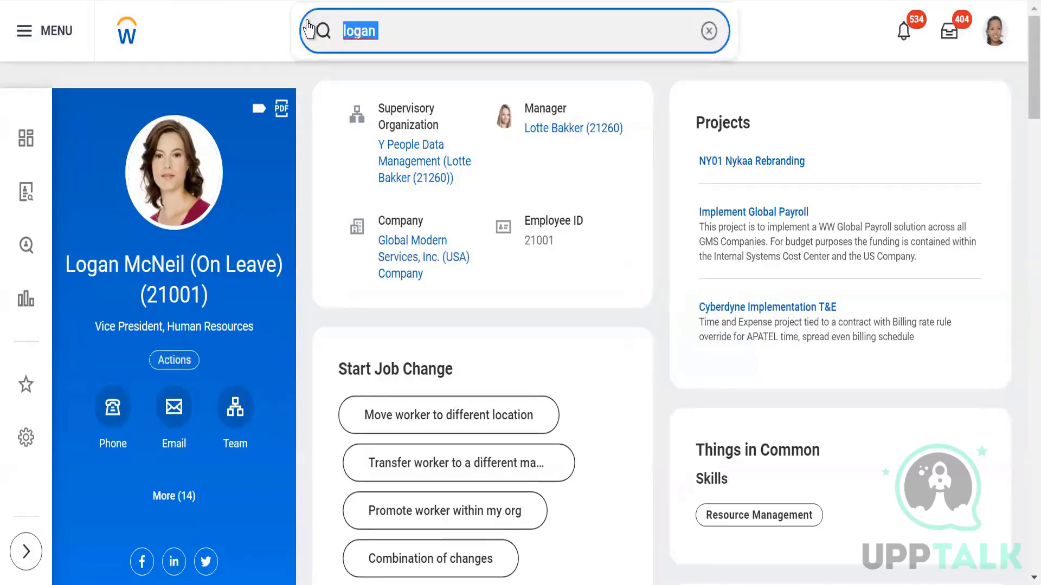
Step: Reopen the Find Jobs listing, then search for the Start Proxy task
text(fin)
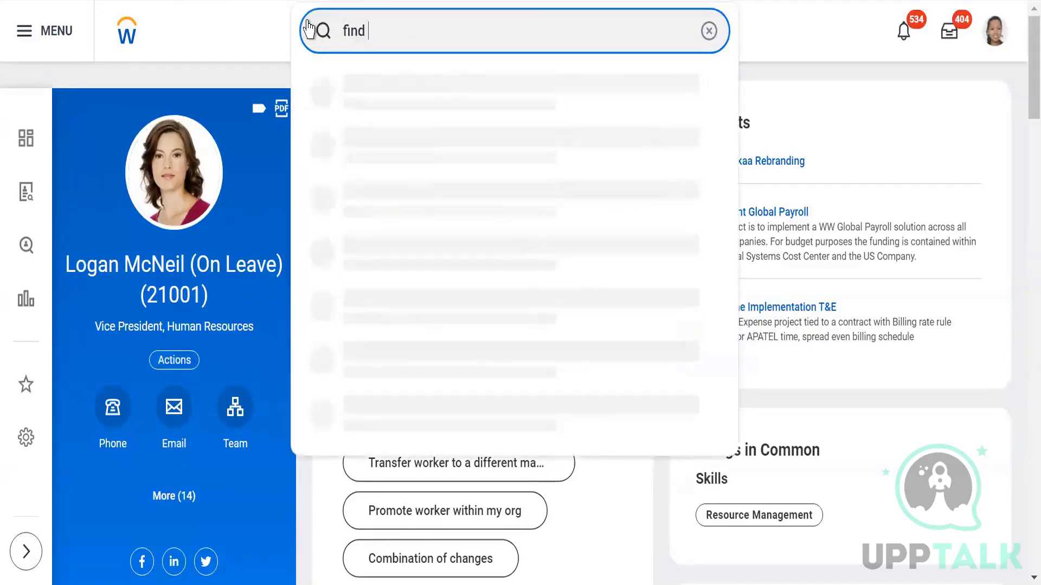
text(d jobs)
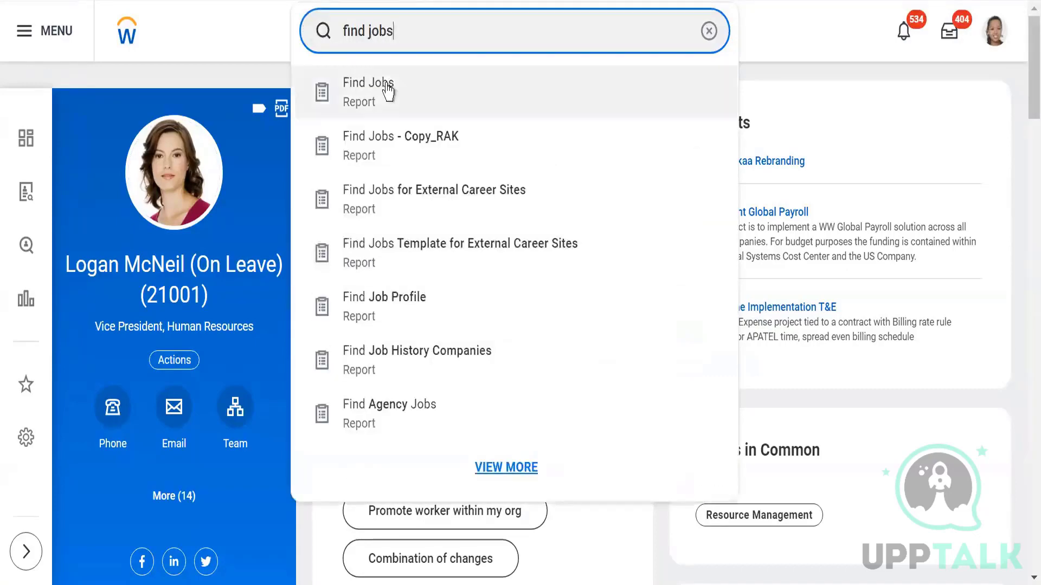
click(383, 92)
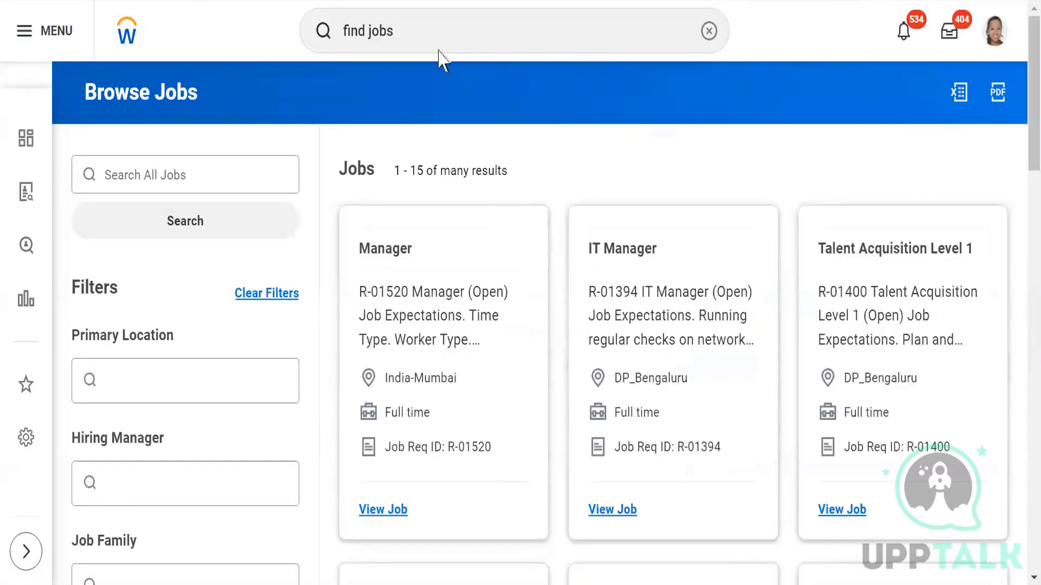
click(315, 31)
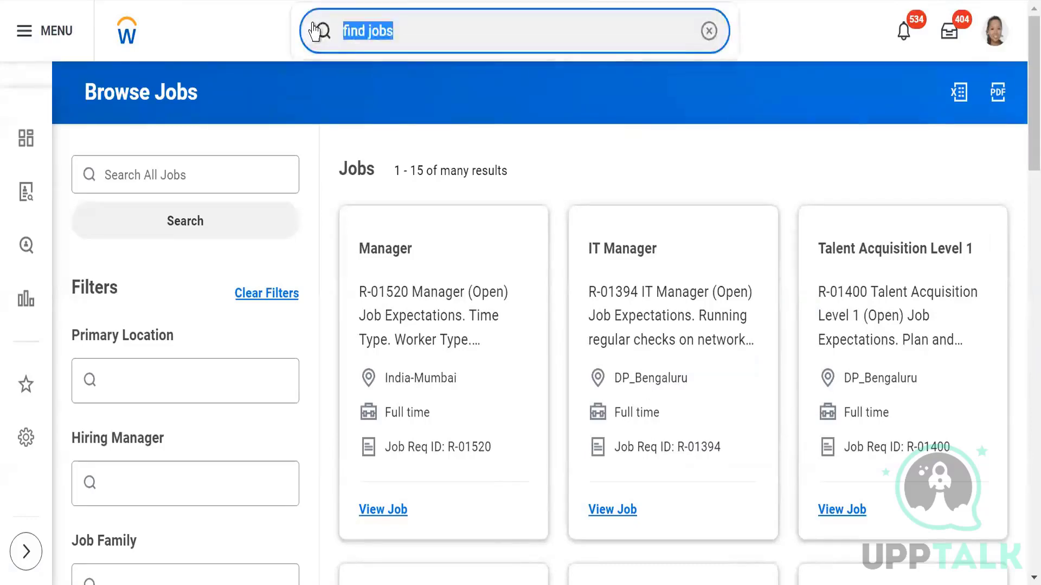
text(tsart)
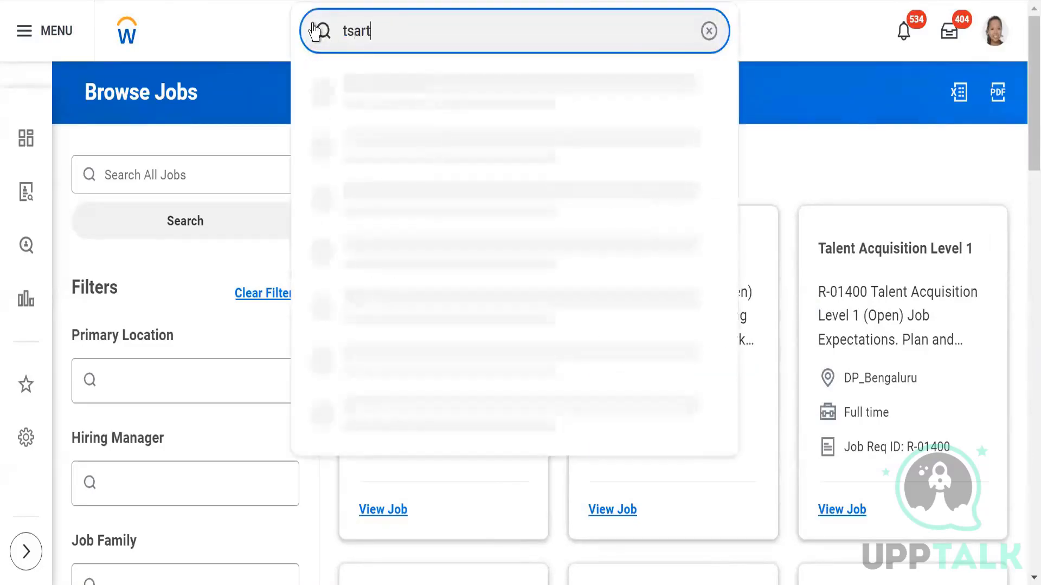
key(BackSpace)
key(BackSpace)
key(BackSpace)
key(BackSpace)
text(s)
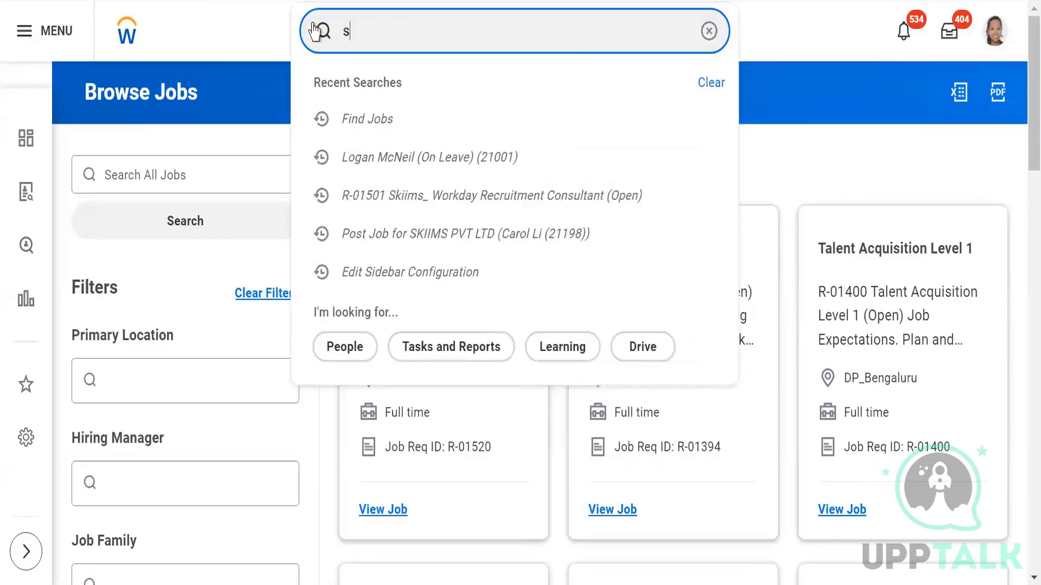
text(tart p)
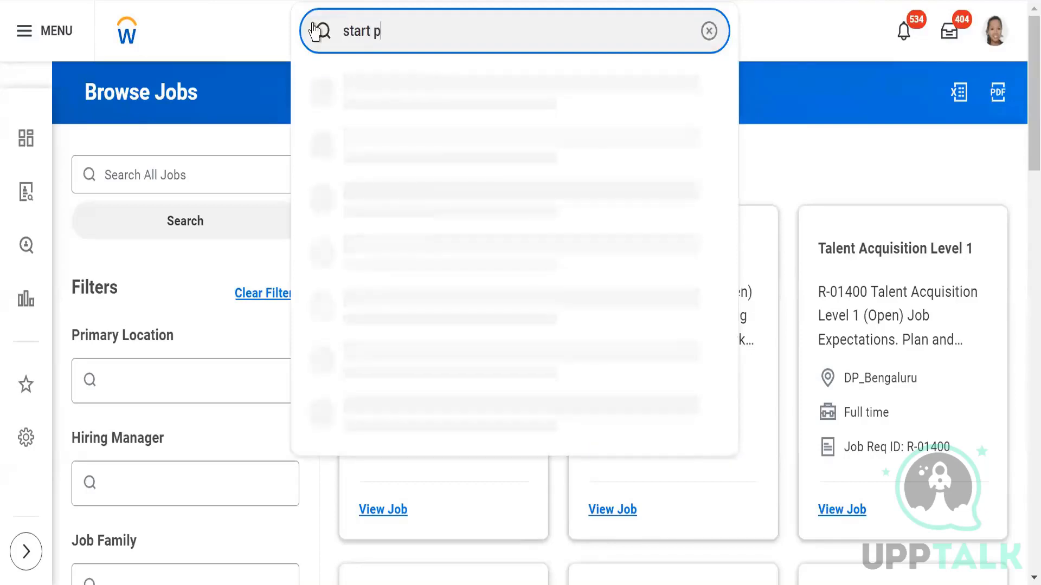
text(roxy)
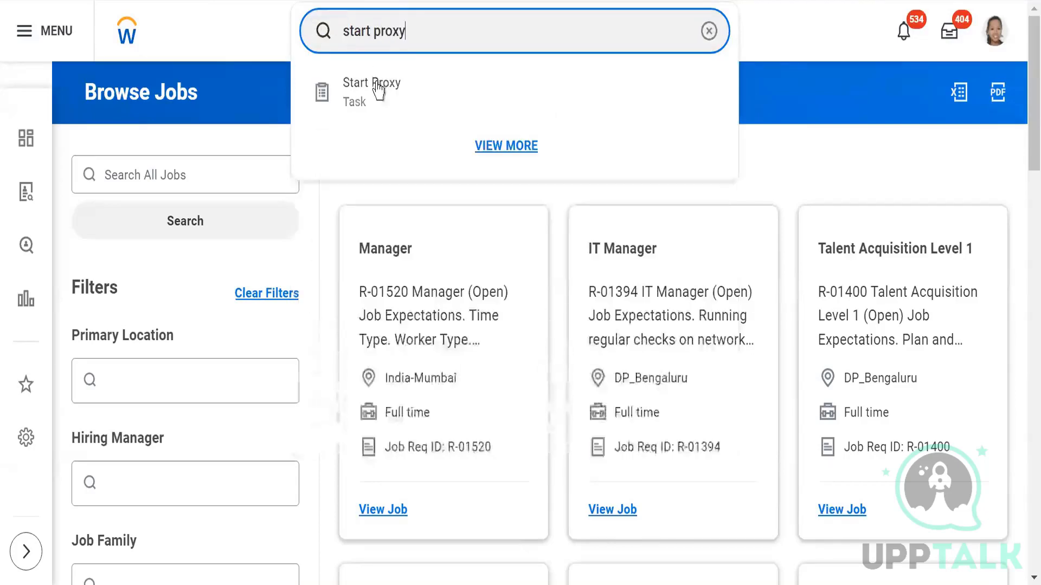
Step: Start a proxy session acting as the on-leave hiring manager via Start Proxy
click(380, 97)
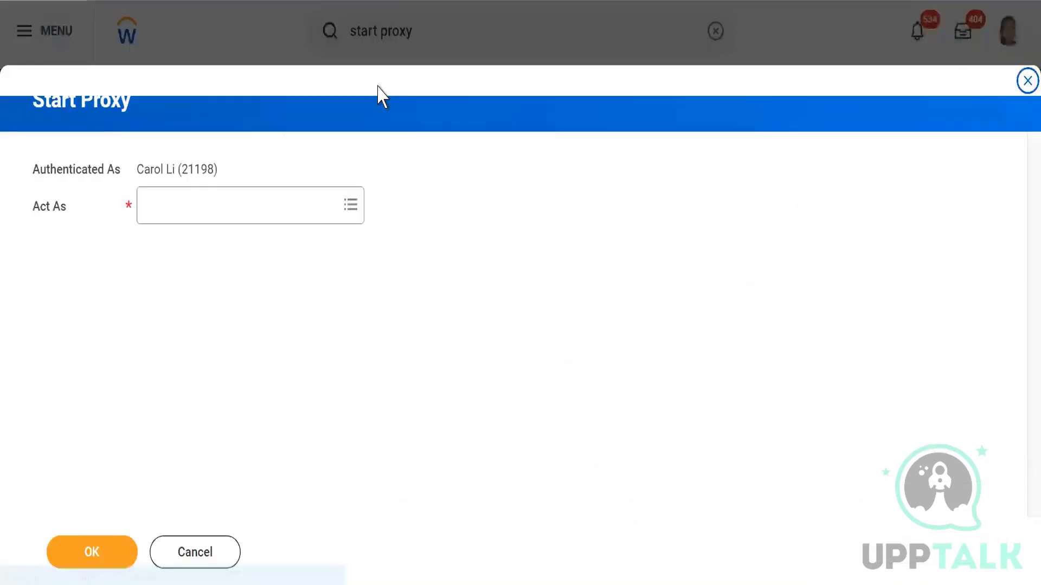
click(243, 215)
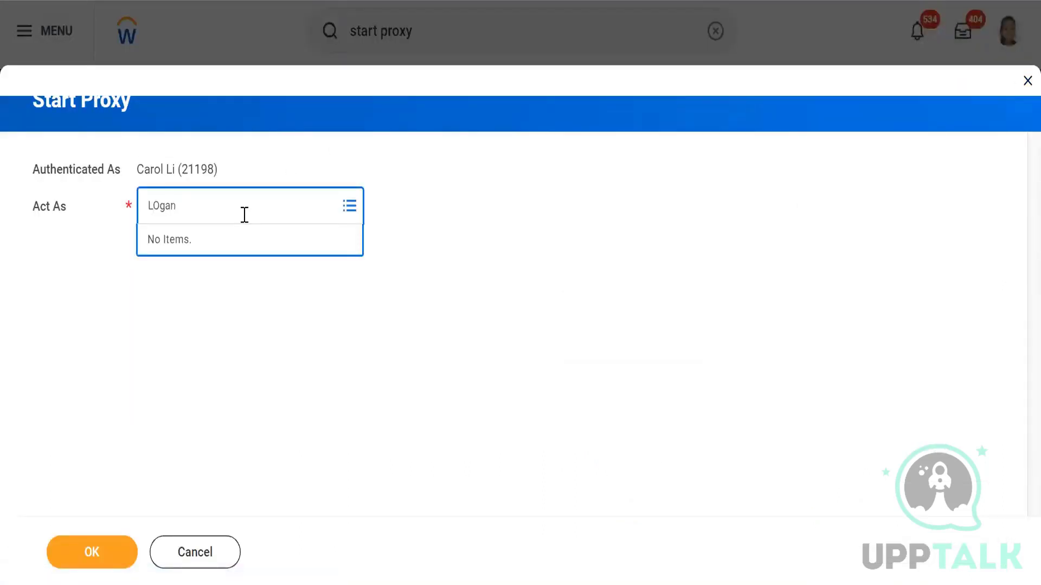
key(Return)
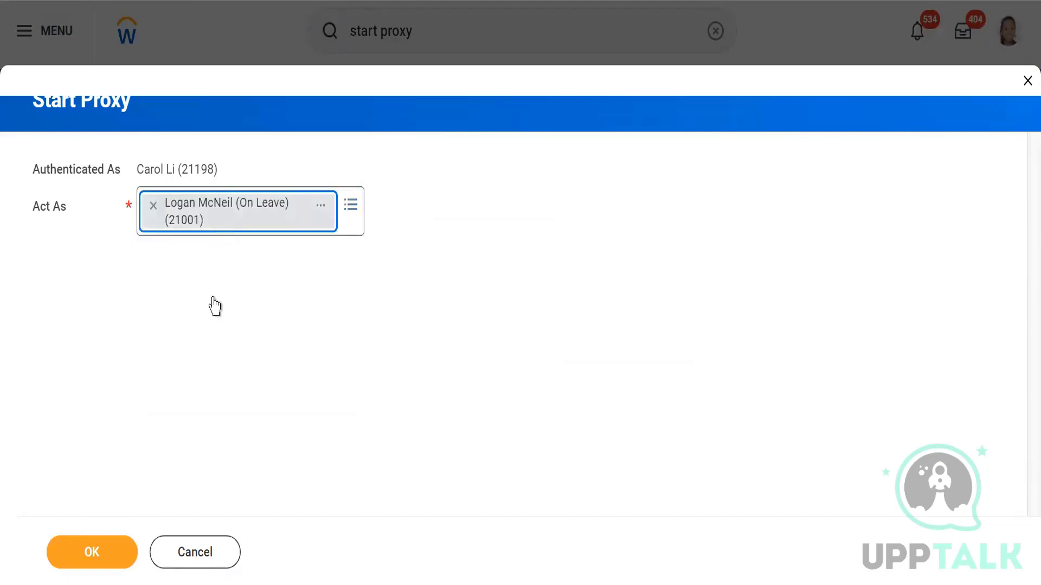
click(86, 557)
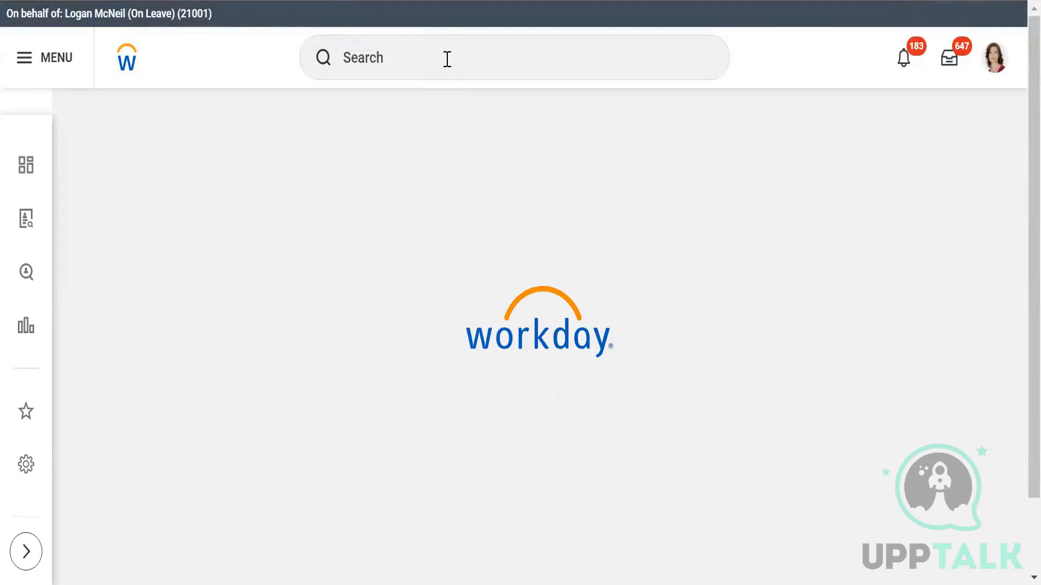
Step: As the hiring manager, run the Find Jobs report and open the Manager posting R-01520
click(447, 59)
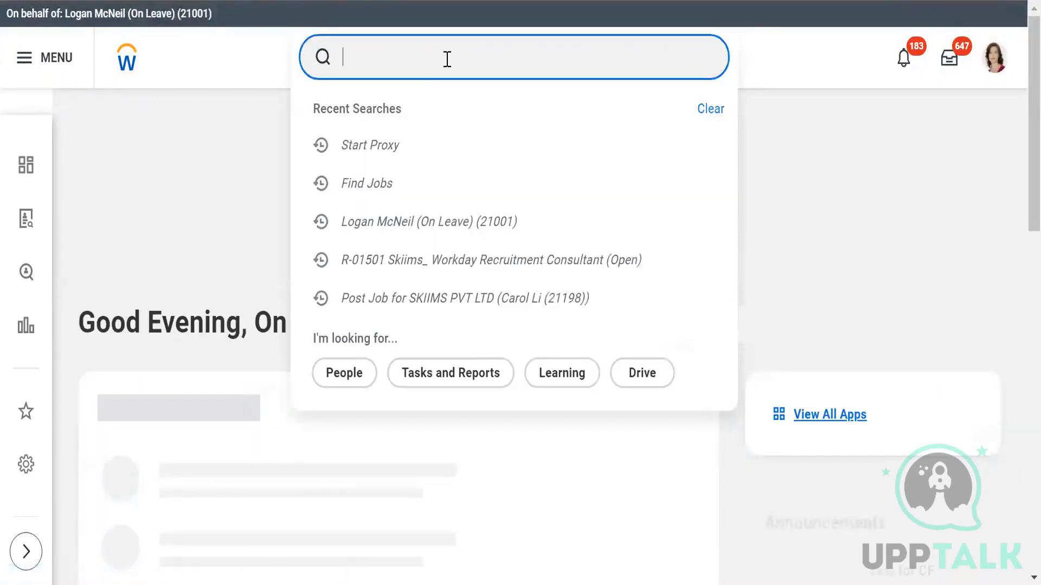
text(find )
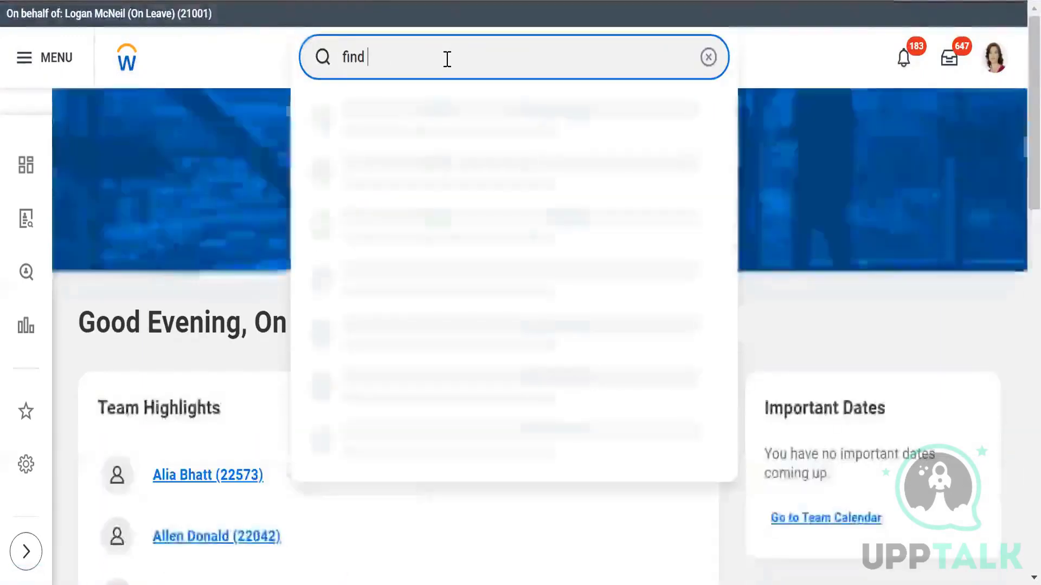
text(jobs)
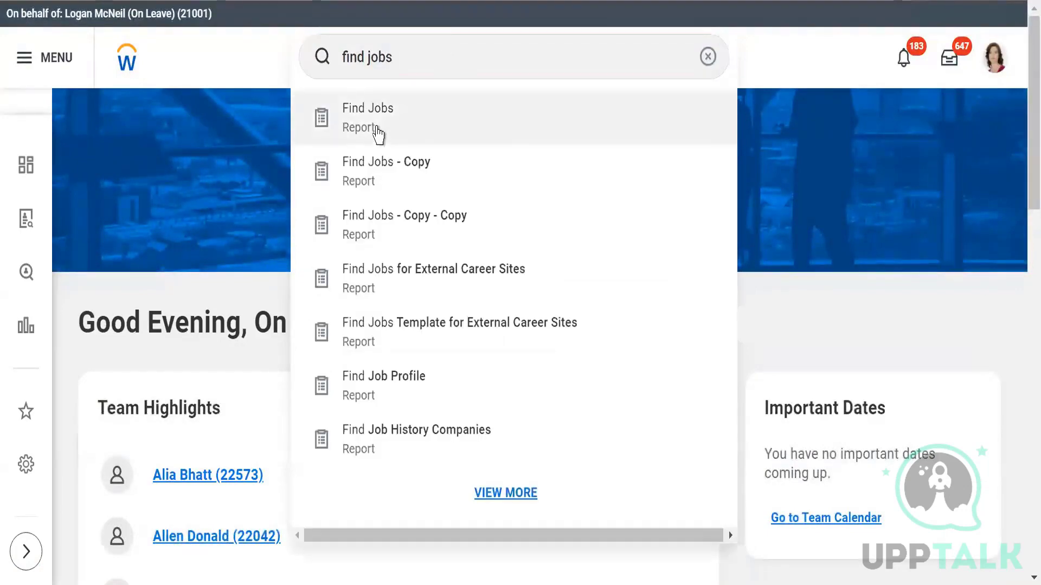
click(376, 128)
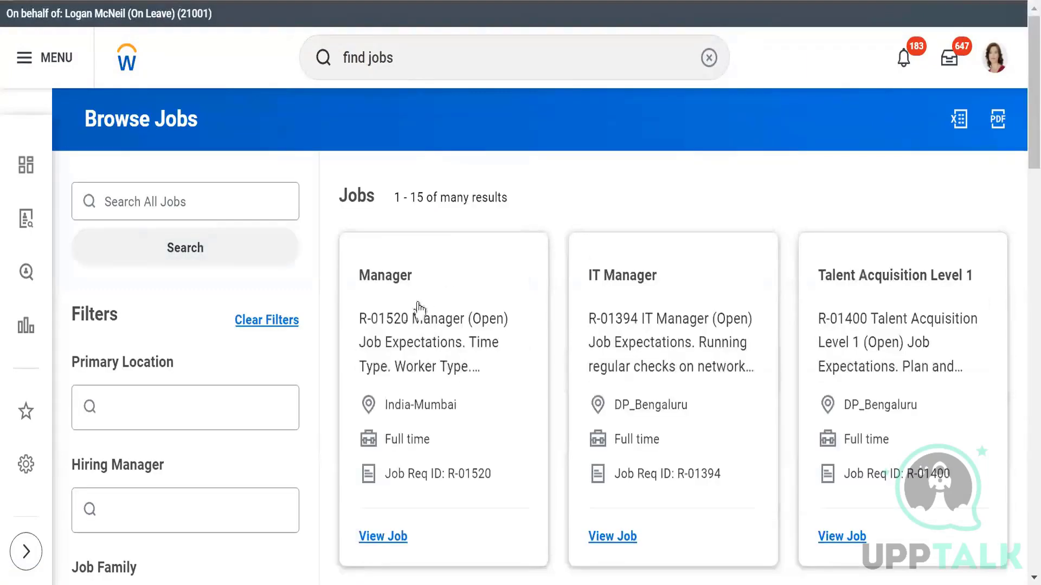
click(392, 278)
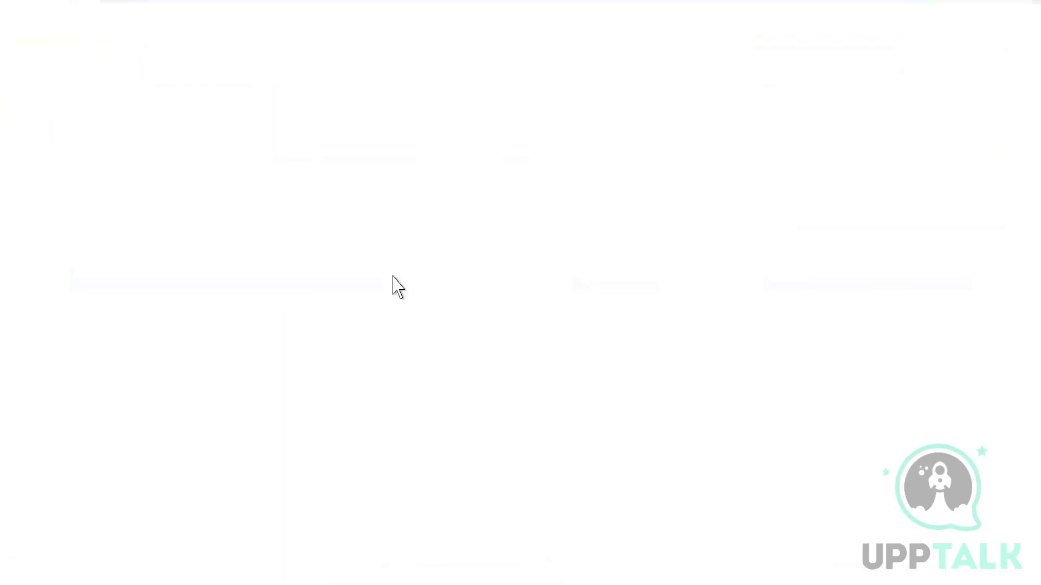